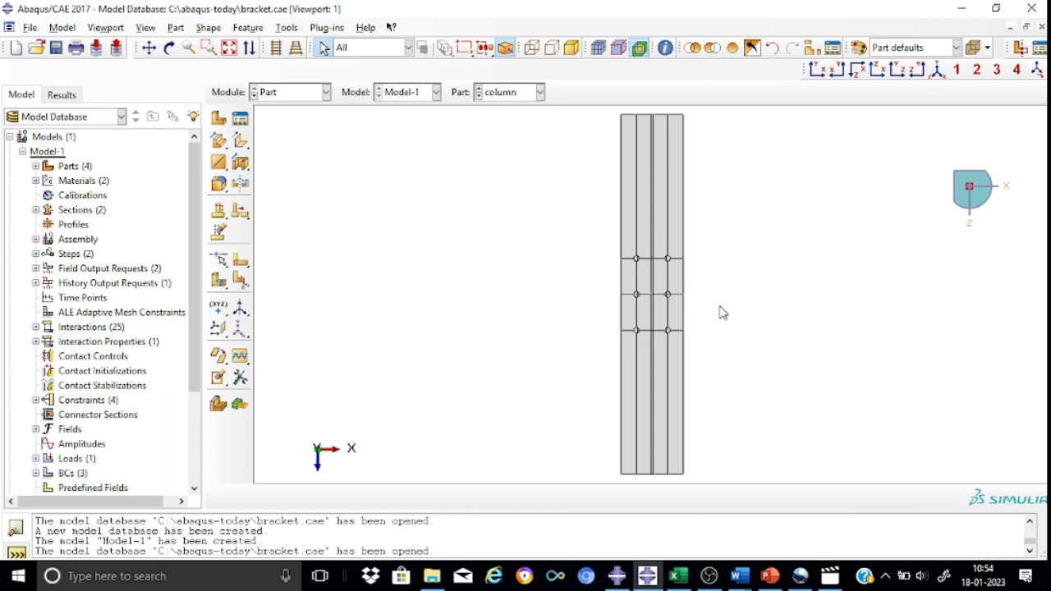
# - Start a sketched face partition on the column and select the four flange faces above the top row of bolt holes
pyautogui.scroll(1, 720, 307)
pyautogui.scroll(-2, 720, 306)
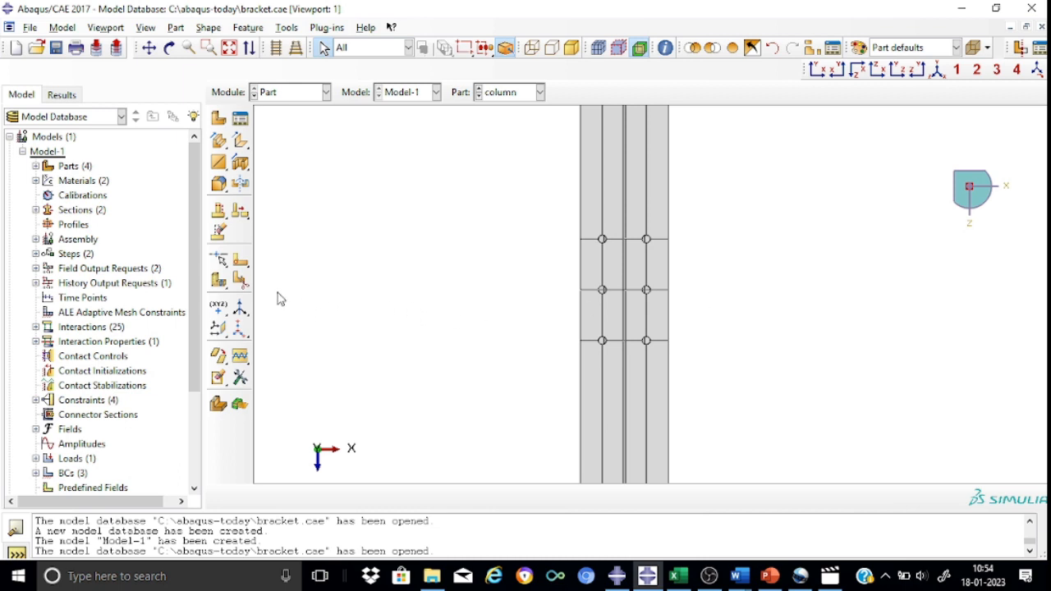
pyautogui.click(240, 280)
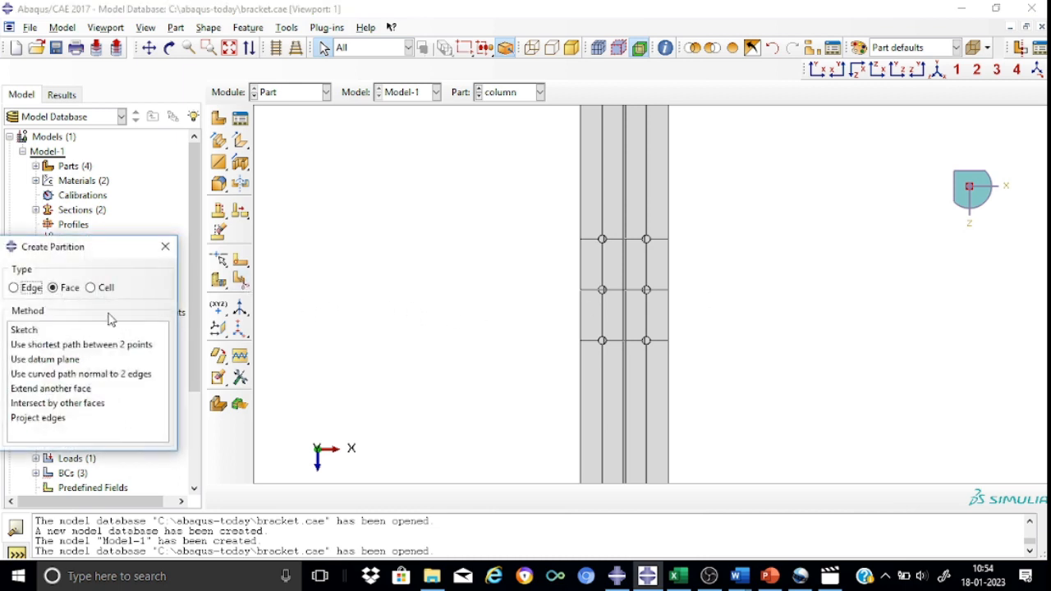
pyautogui.click(33, 332)
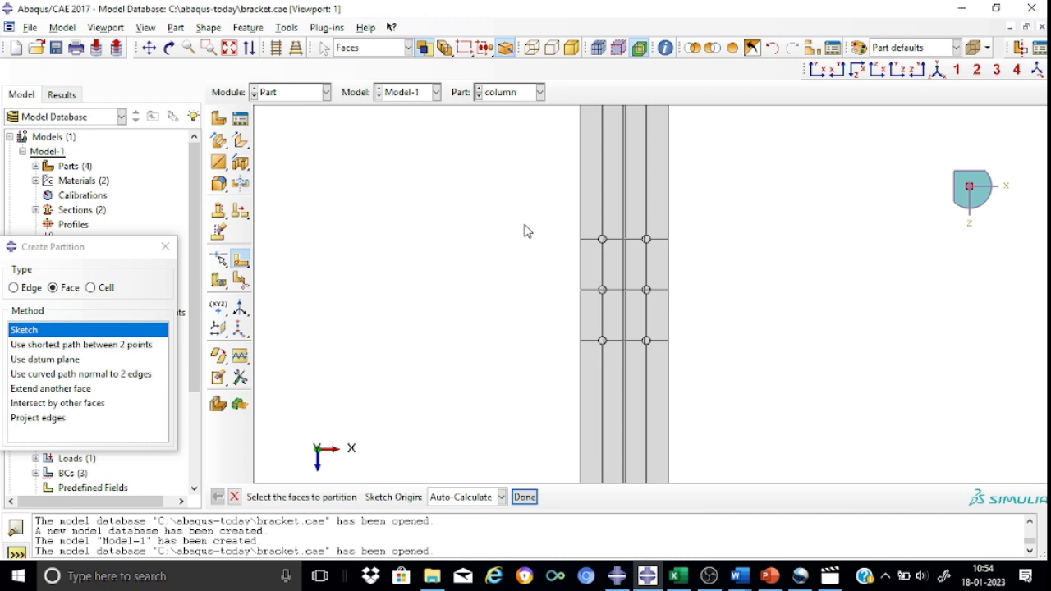
pyautogui.click(592, 198)
pyautogui.keyDown('shift'); pyautogui.click(612, 202); pyautogui.keyUp('shift')
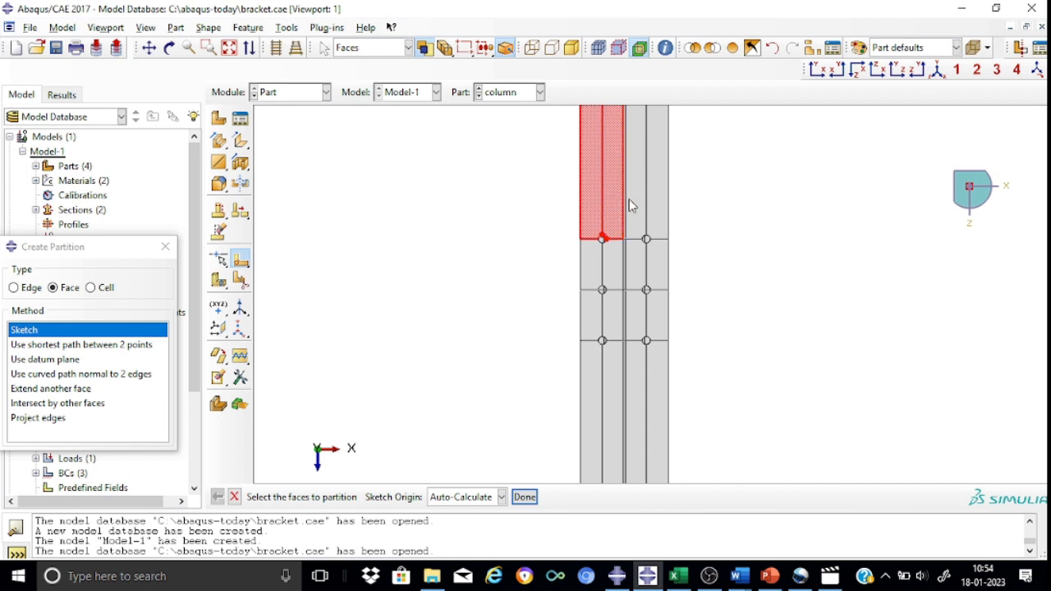
pyautogui.keyDown('shift'); pyautogui.click(638, 204); pyautogui.keyUp('shift')
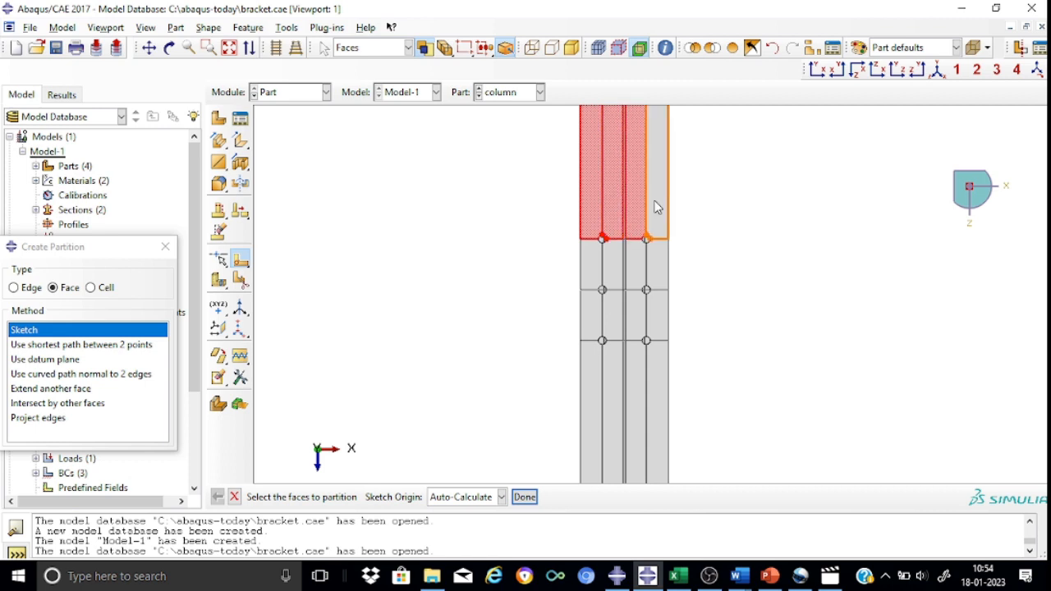
pyautogui.keyDown('shift'); pyautogui.click(657, 207); pyautogui.keyUp('shift')
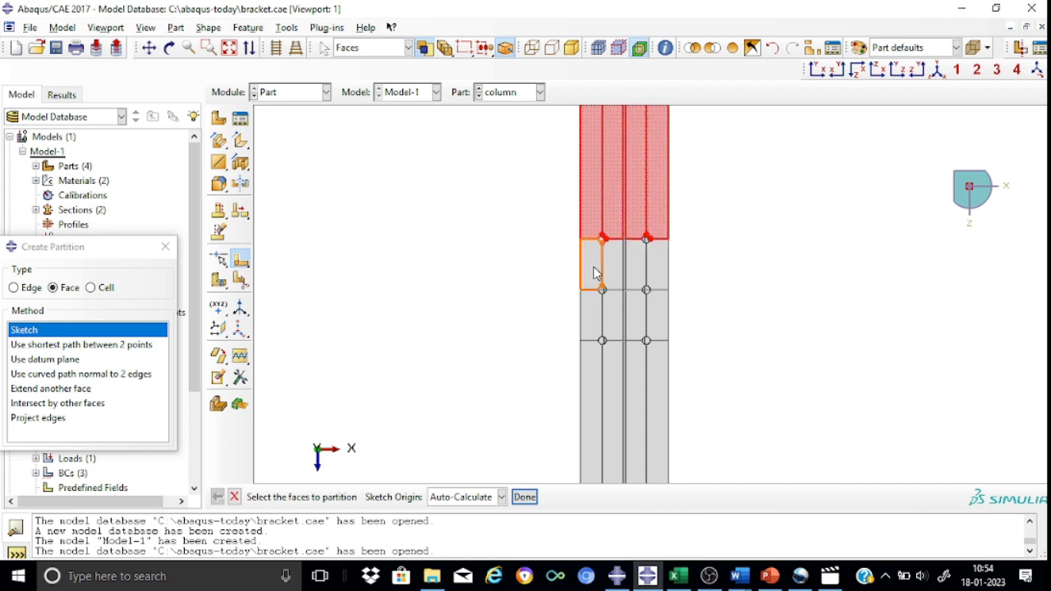
# - Add the eight flange faces between the top and bottom rows of bolt holes to the partition selection
pyautogui.keyDown('shift'); pyautogui.click(596, 274); pyautogui.keyUp('shift')
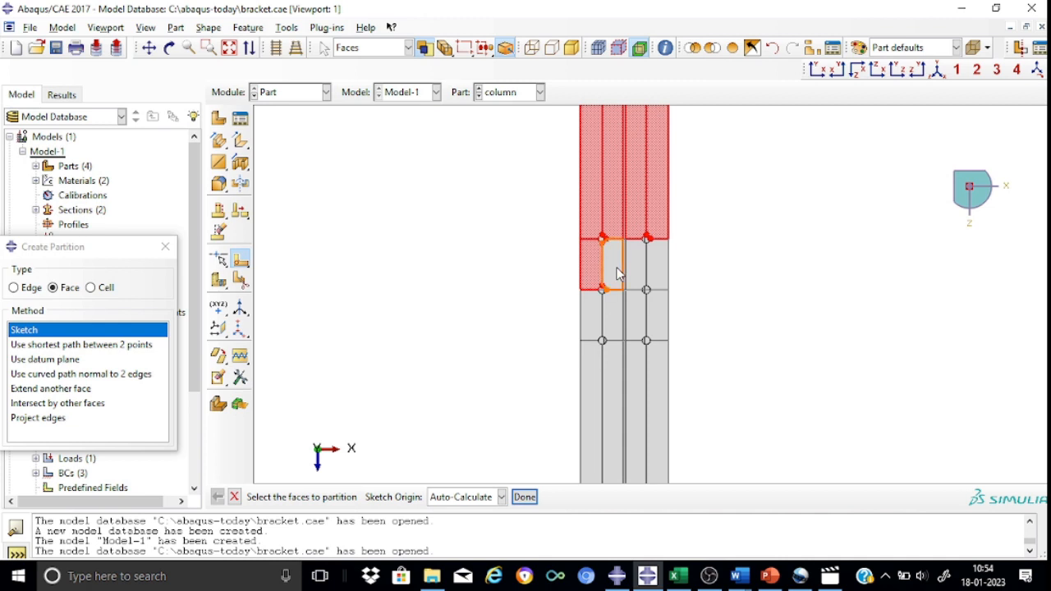
pyautogui.keyDown('shift'); pyautogui.click(619, 274); pyautogui.keyUp('shift')
pyautogui.keyDown('shift'); pyautogui.click(640, 275); pyautogui.keyUp('shift')
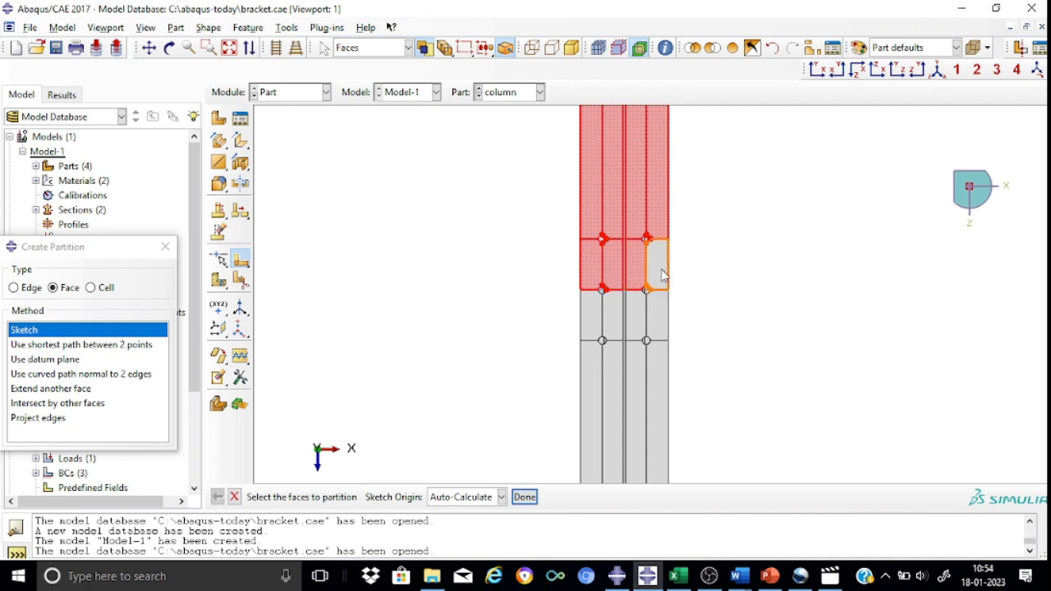
pyautogui.keyDown('shift'); pyautogui.click(662, 275); pyautogui.keyUp('shift')
pyautogui.keyDown('shift'); pyautogui.click(661, 322); pyautogui.keyUp('shift')
pyautogui.keyDown('shift'); pyautogui.click(639, 325); pyautogui.keyUp('shift')
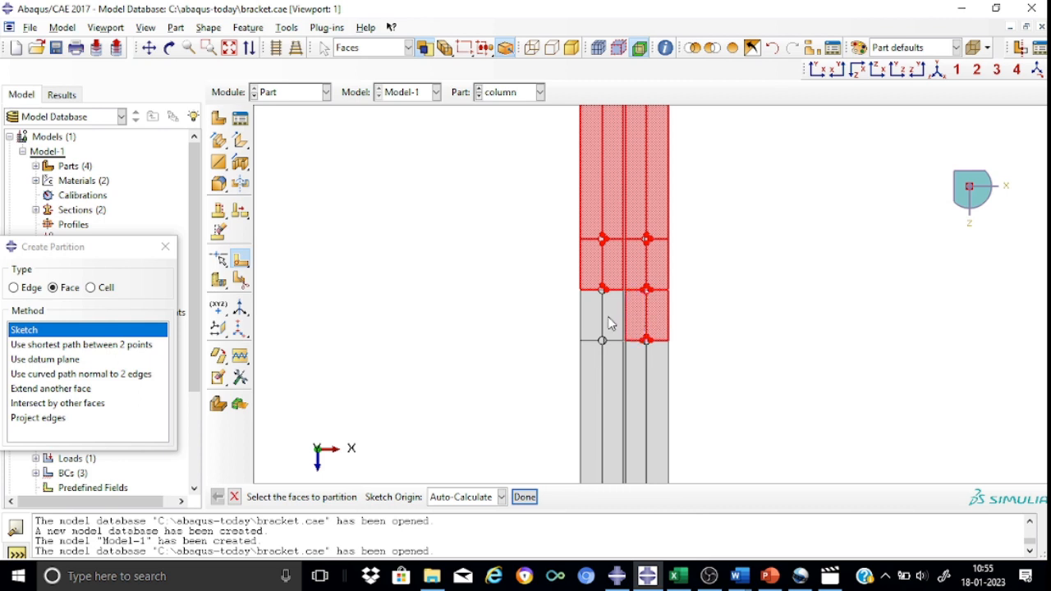
pyautogui.keyDown('shift'); pyautogui.click(610, 324); pyautogui.keyUp('shift')
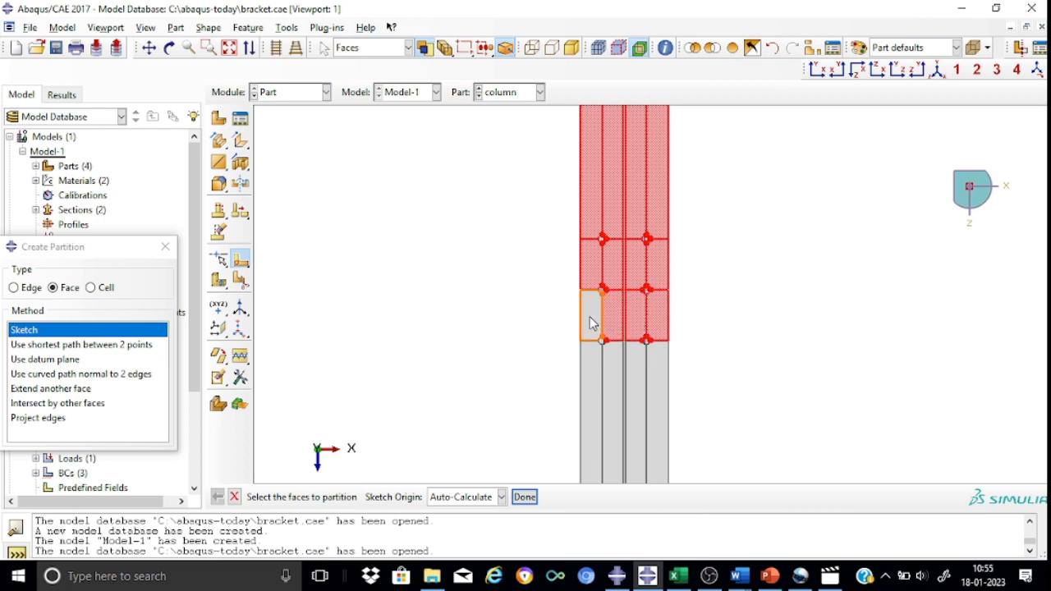
pyautogui.keyDown('shift'); pyautogui.click(592, 320); pyautogui.keyUp('shift')
# - Add the four flange faces below the bottom hole row and enter the partition sketch using the flange's right vertical edge for orientation
pyautogui.keyDown('shift'); pyautogui.click(598, 390); pyautogui.keyUp('shift')
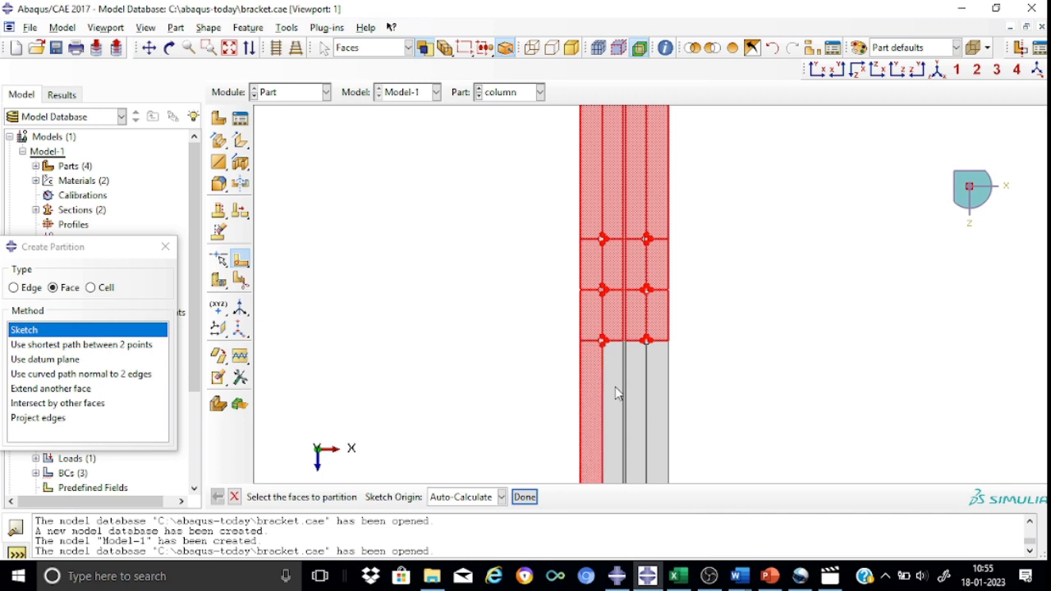
pyautogui.keyDown('shift'); pyautogui.click(616, 389); pyautogui.keyUp('shift')
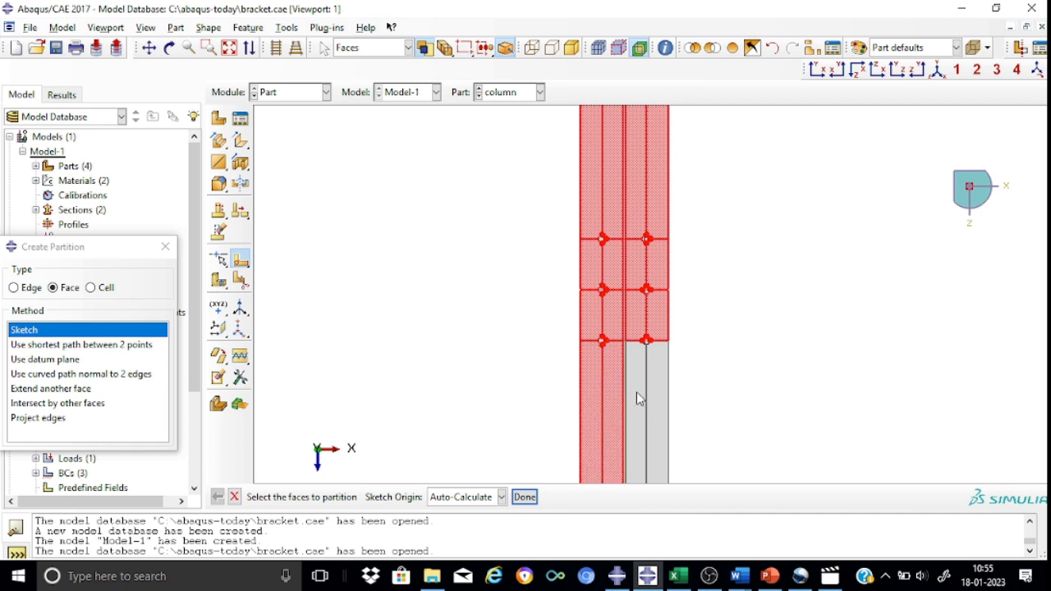
pyautogui.keyDown('shift'); pyautogui.click(637, 393); pyautogui.keyUp('shift')
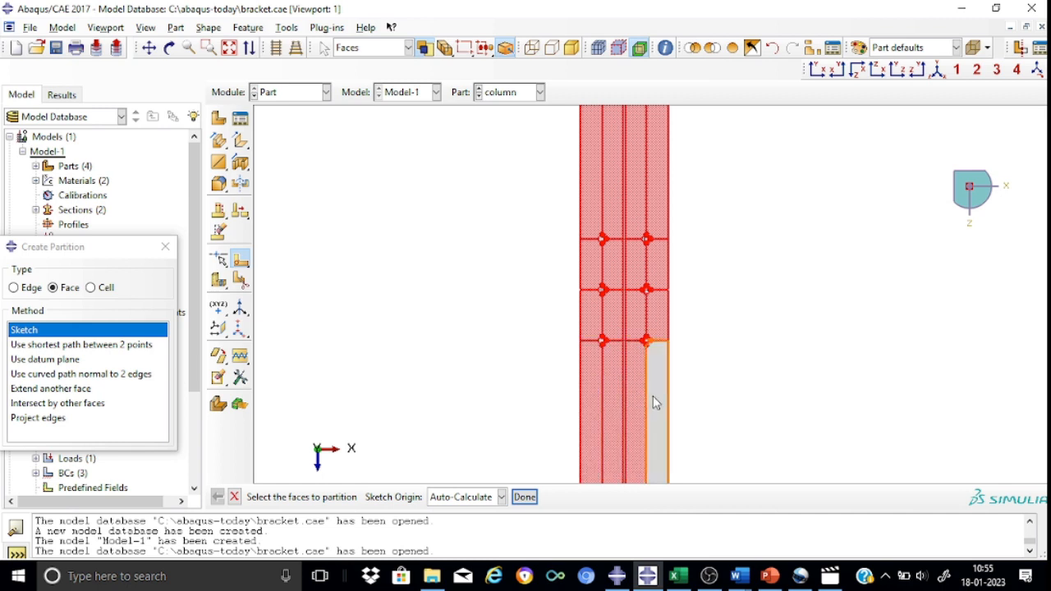
pyautogui.click(525, 497)
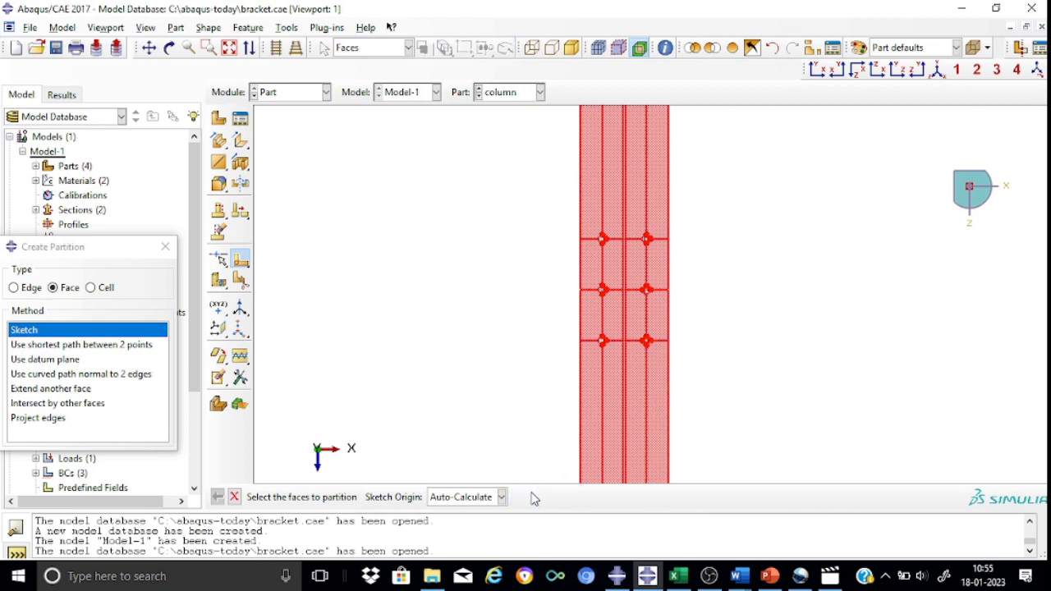
pyautogui.click(672, 267)
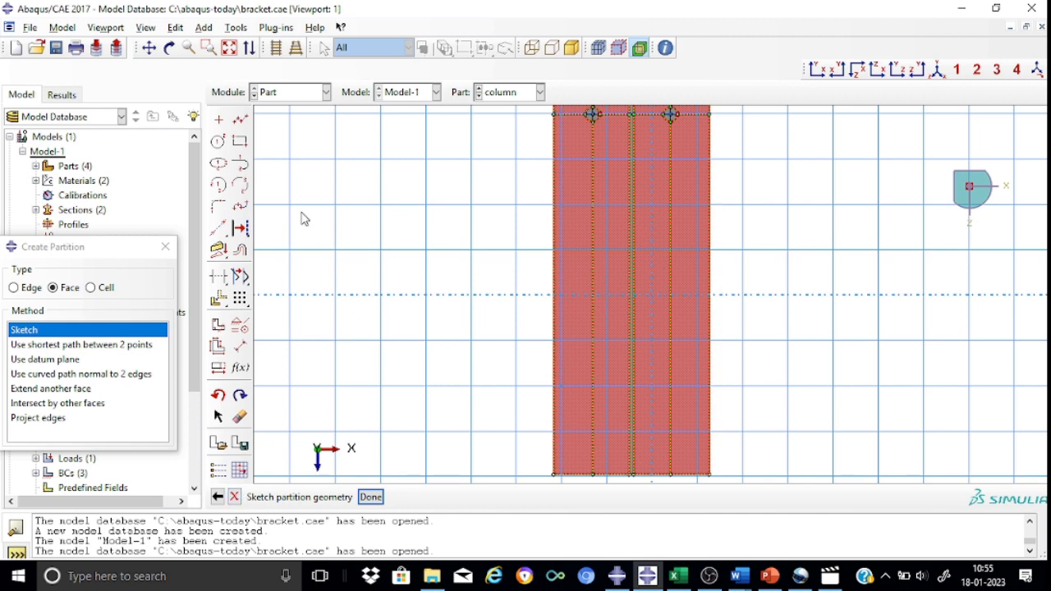
pyautogui.click(149, 48)
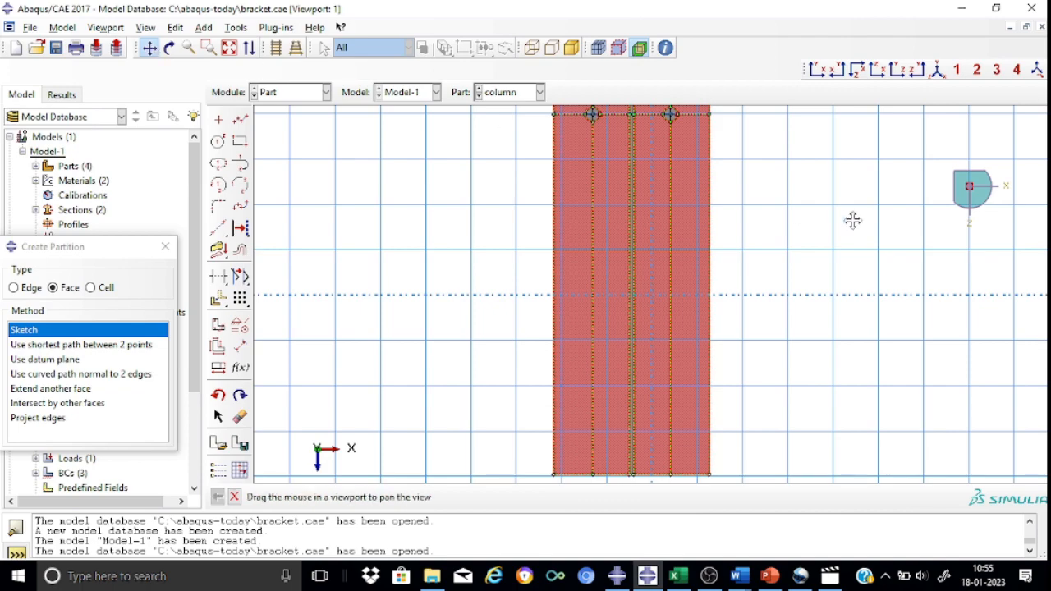
pyautogui.moveTo(812, 194)
pyautogui.mouseDown()
pyautogui.moveTo(805, 462)
pyautogui.moveTo(805, 288)
pyautogui.mouseUp()
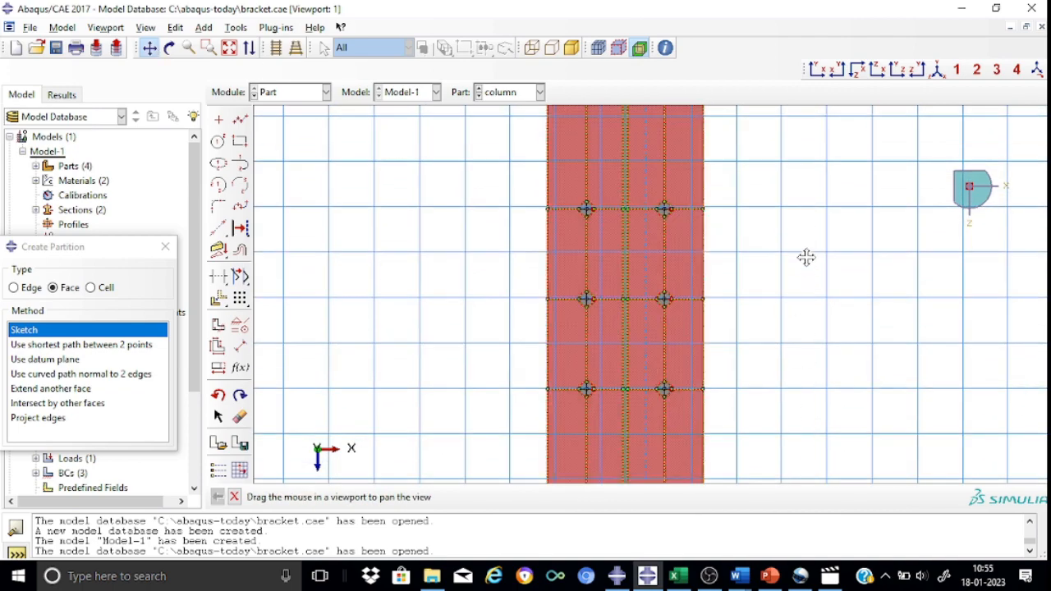
pyautogui.scroll(2, 759, 180)
pyautogui.scroll(-3, 759, 180)
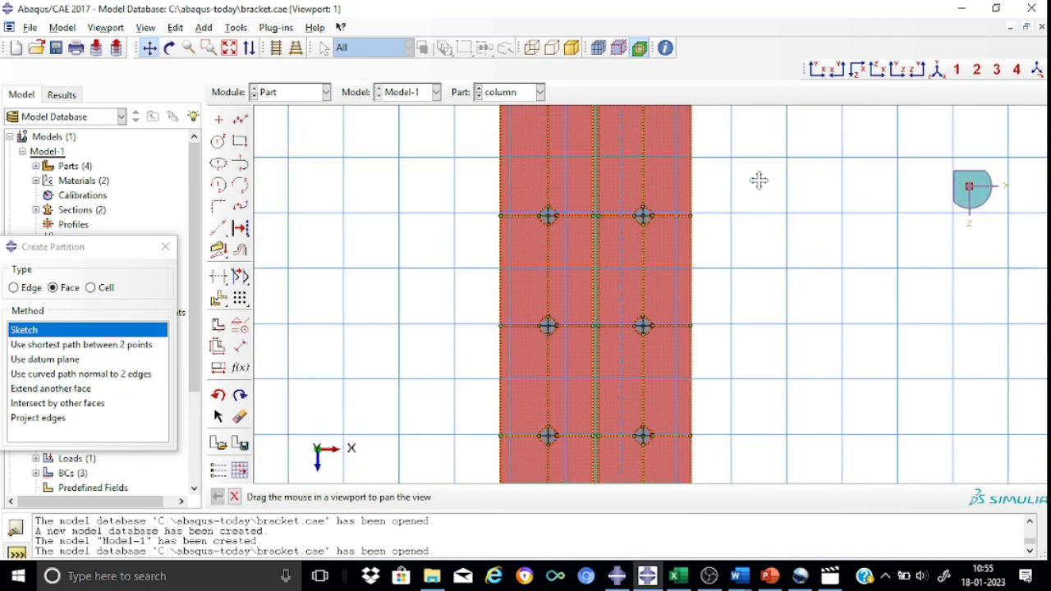
pyautogui.scroll(-3, 759, 180)
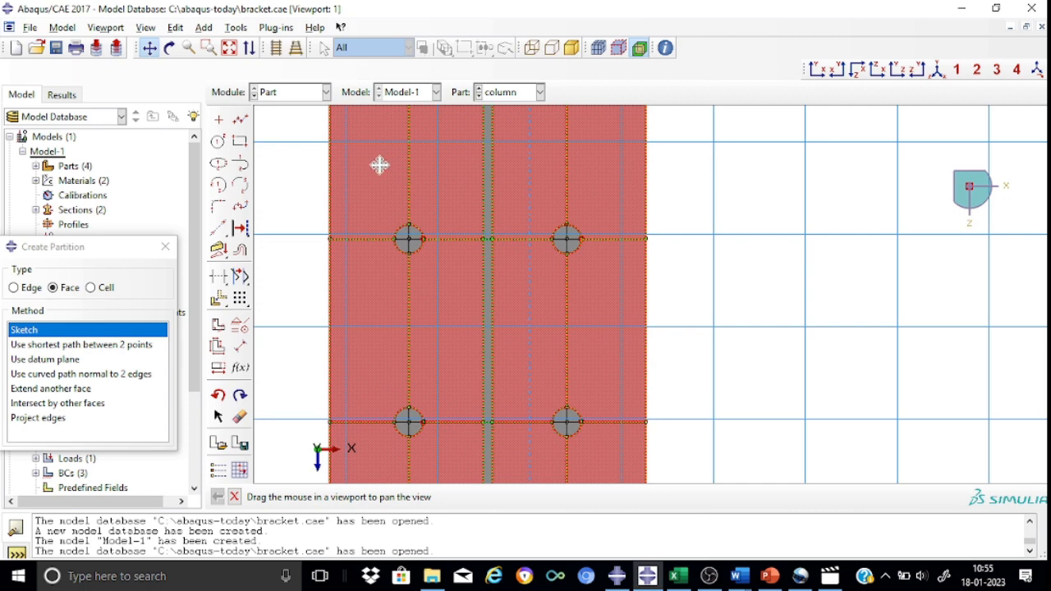
pyautogui.click(235, 498)
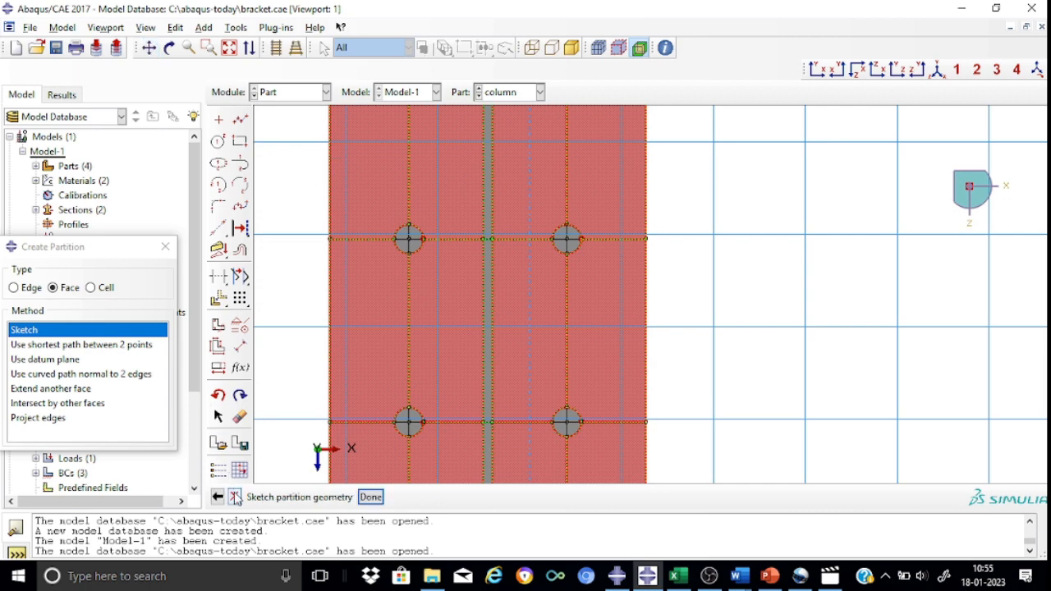
pyautogui.click(219, 143)
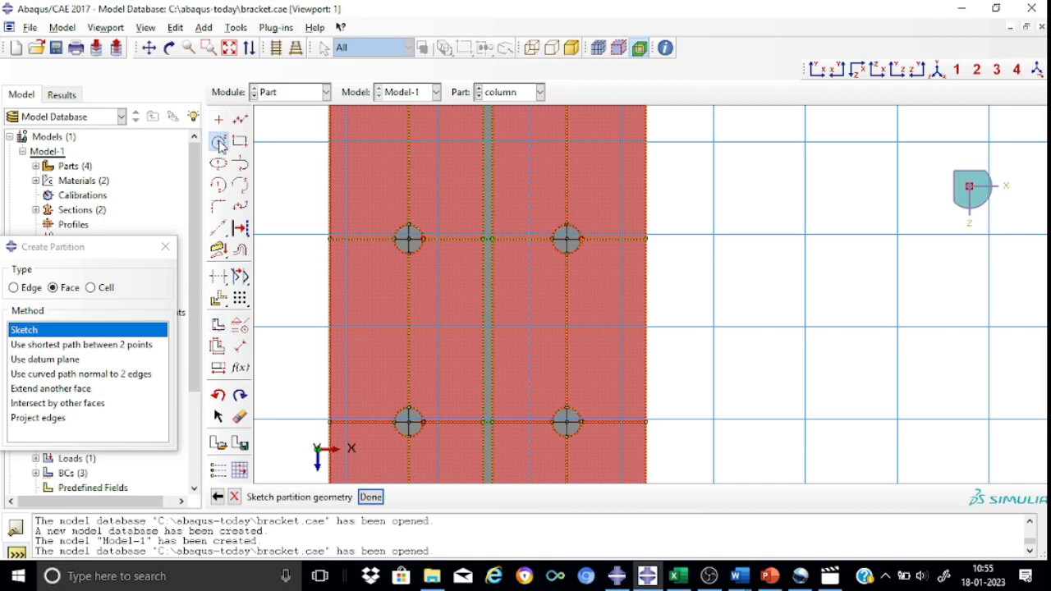
pyautogui.scroll(3, 427, 208)
pyautogui.click(426, 200)
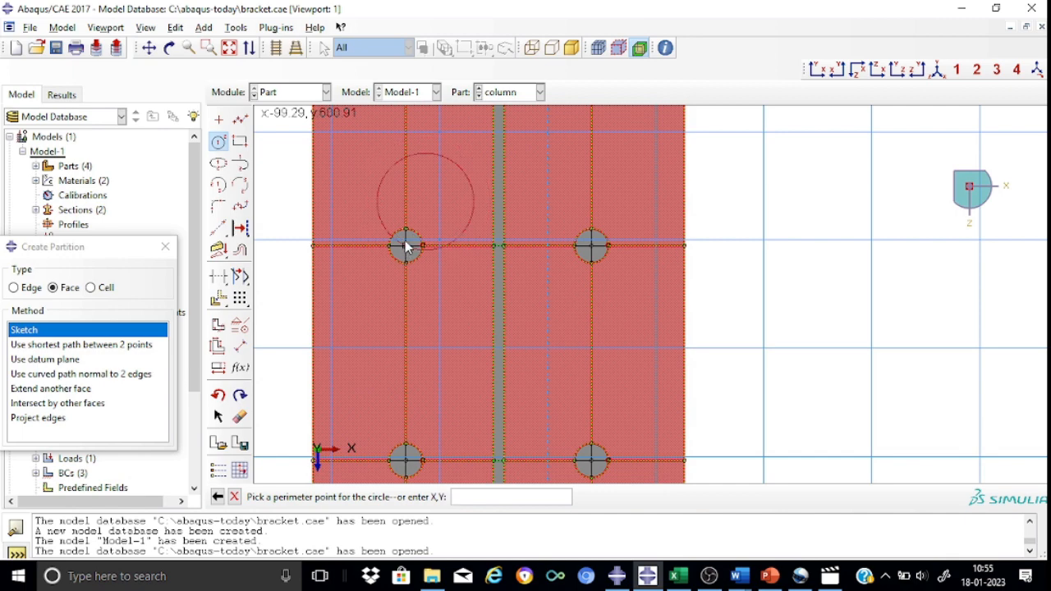
pyautogui.press('Escape')
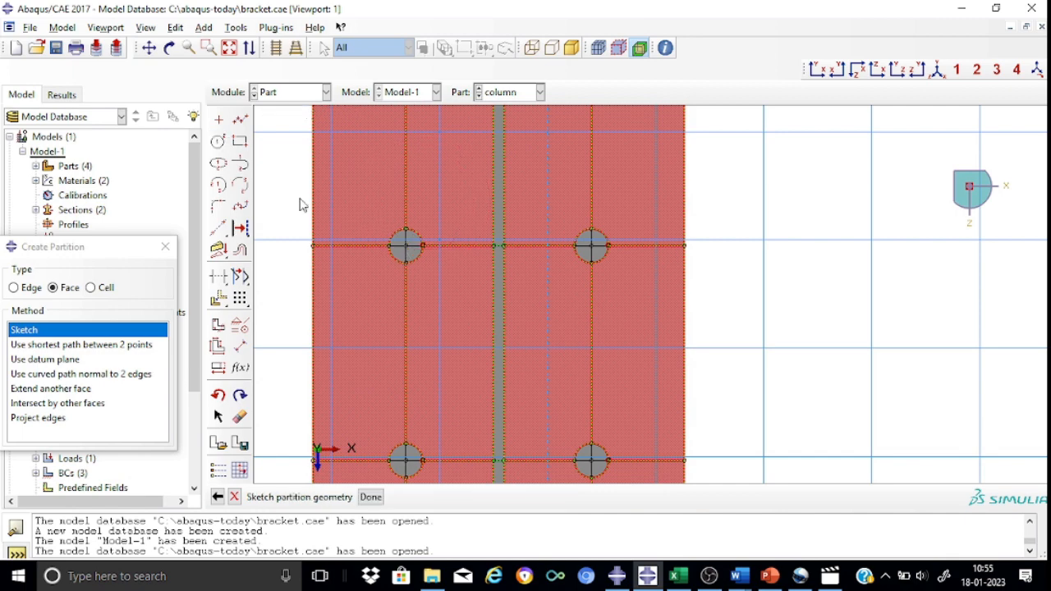
# - Sketch a circle centred on the upper-left bolt hole and dimension its radius to 25
pyautogui.click(219, 143)
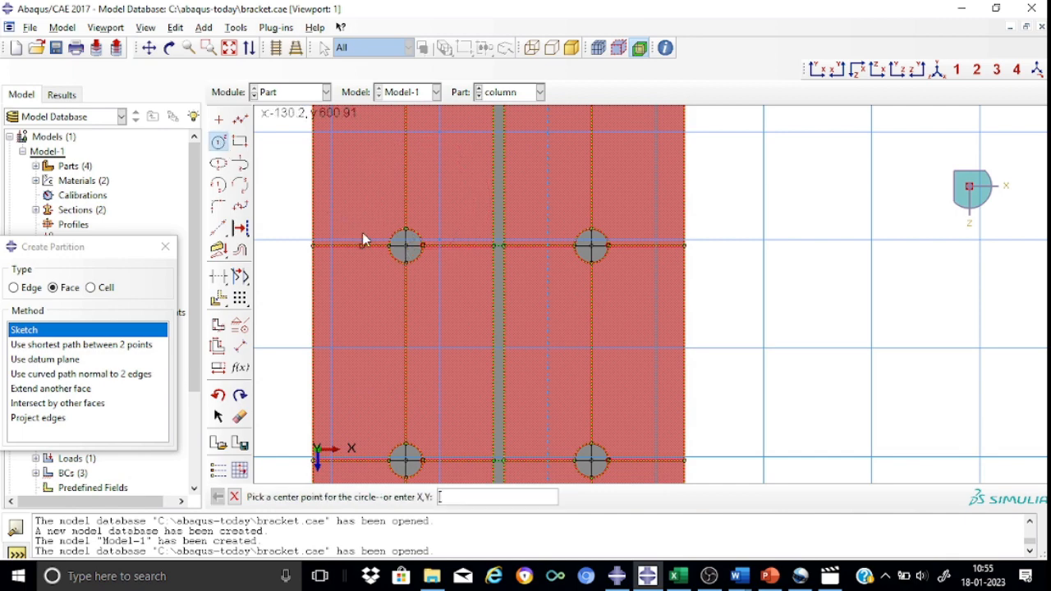
pyautogui.click(406, 246)
pyautogui.click(439, 296)
pyautogui.click(240, 347)
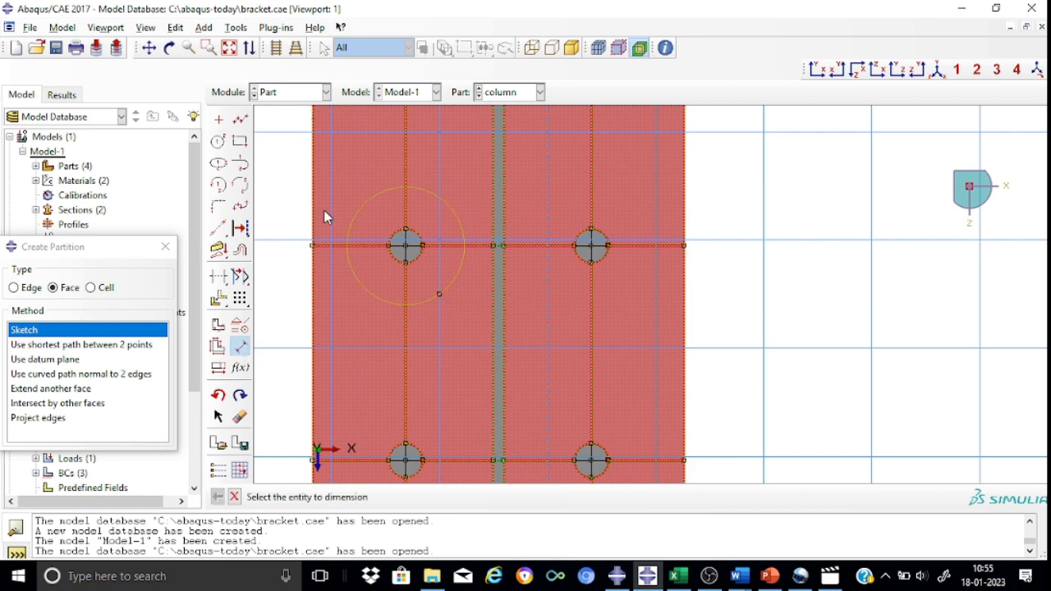
pyautogui.click(362, 203)
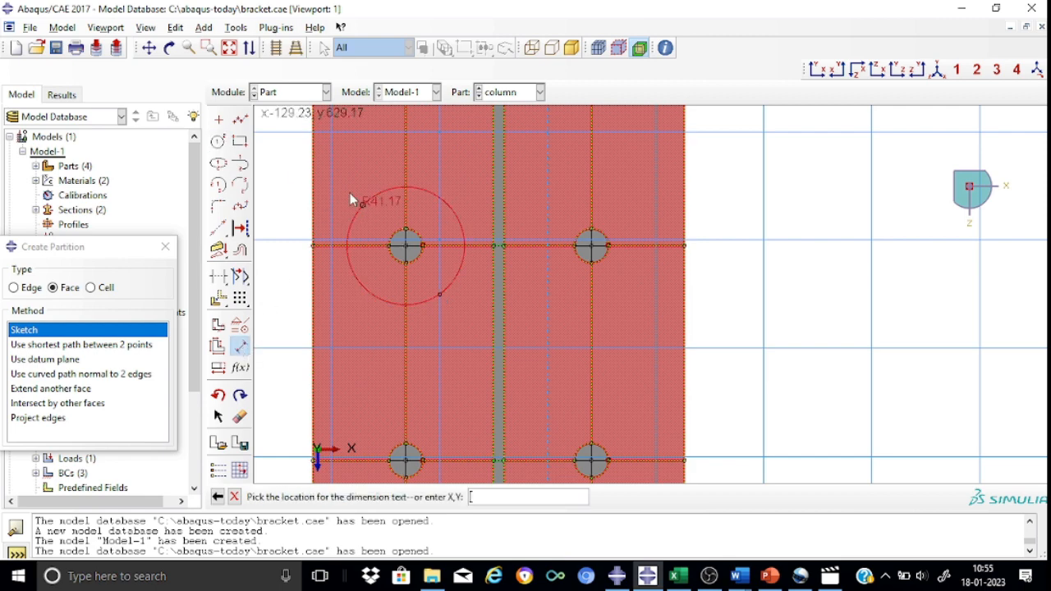
pyautogui.click(302, 180)
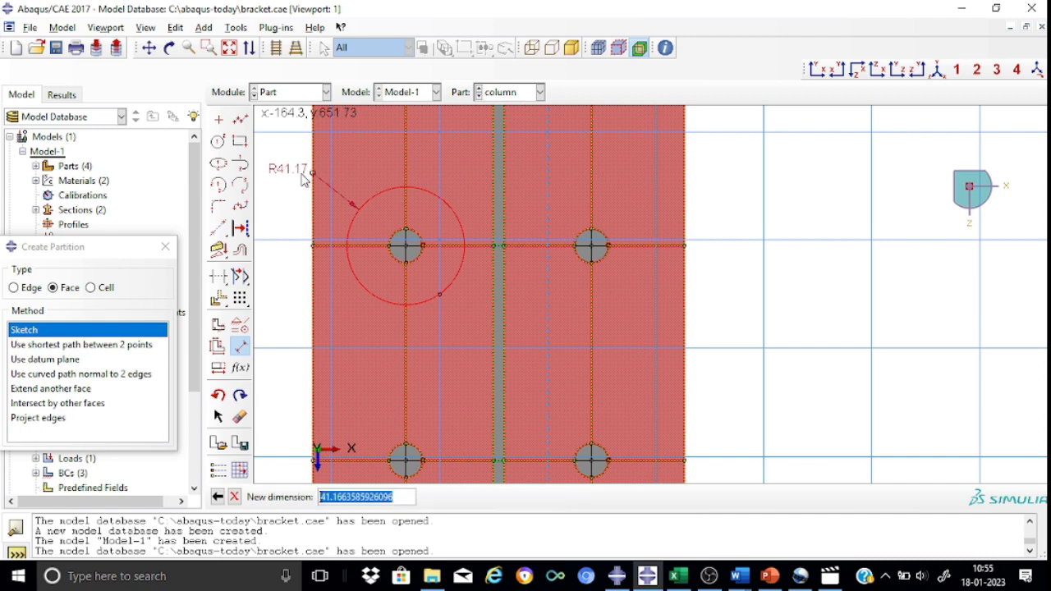
pyautogui.write('2')
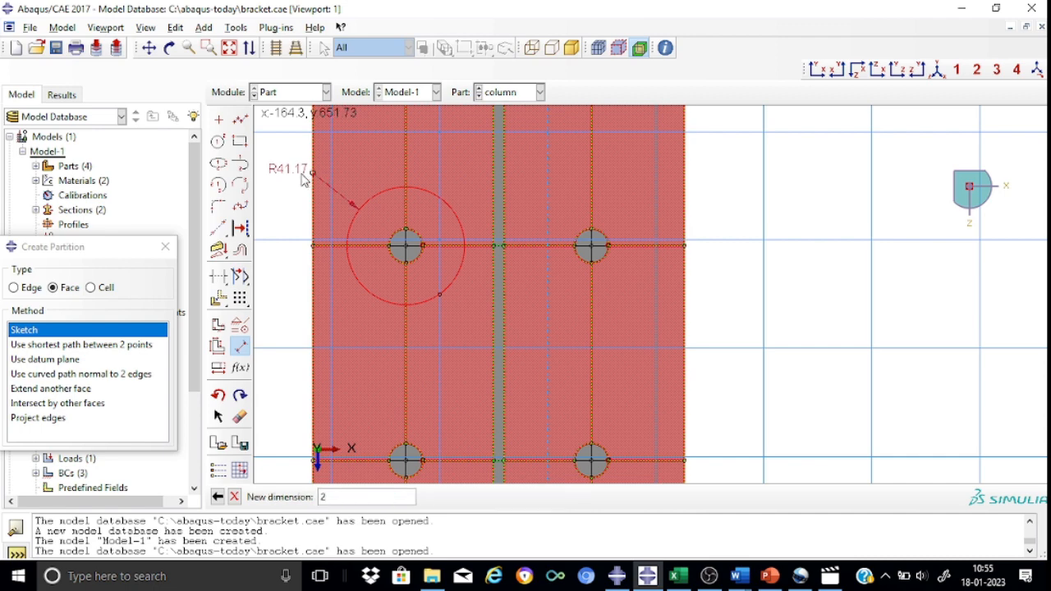
pyautogui.write('5')
pyautogui.press('Return')
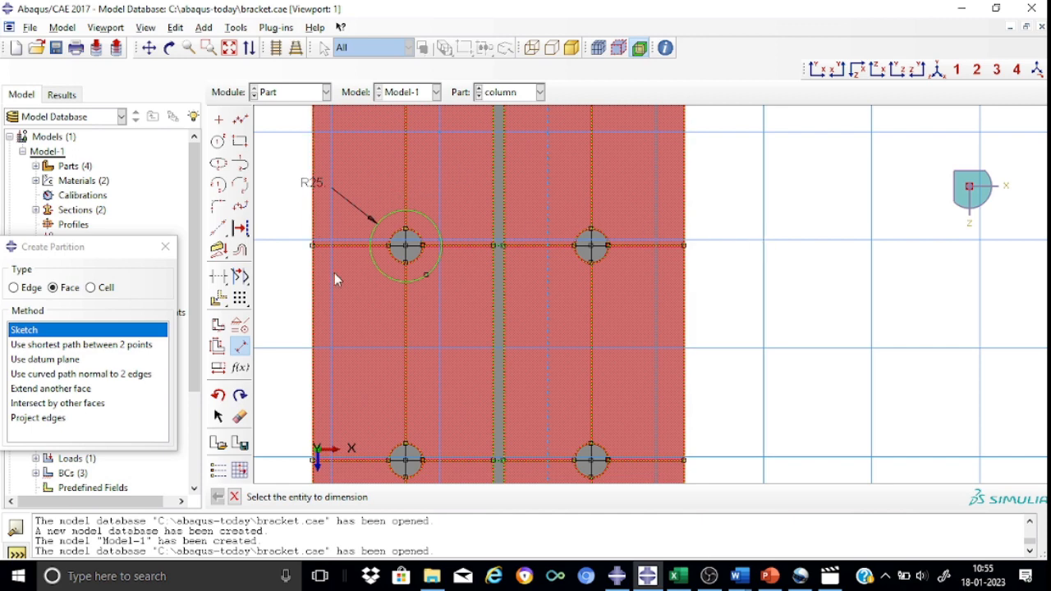
# - Linearly pattern the circle over the bolt holes: 2 copies at 130 spacing horizontally, 3 at 150 vertically with the second direction flipped
pyautogui.click(240, 300)
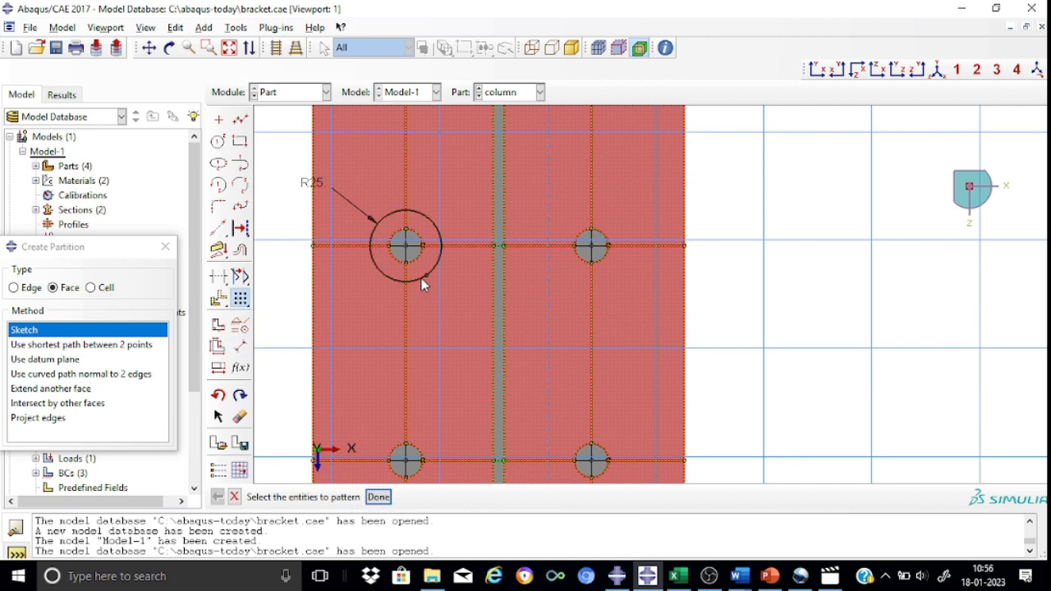
pyautogui.click(418, 277)
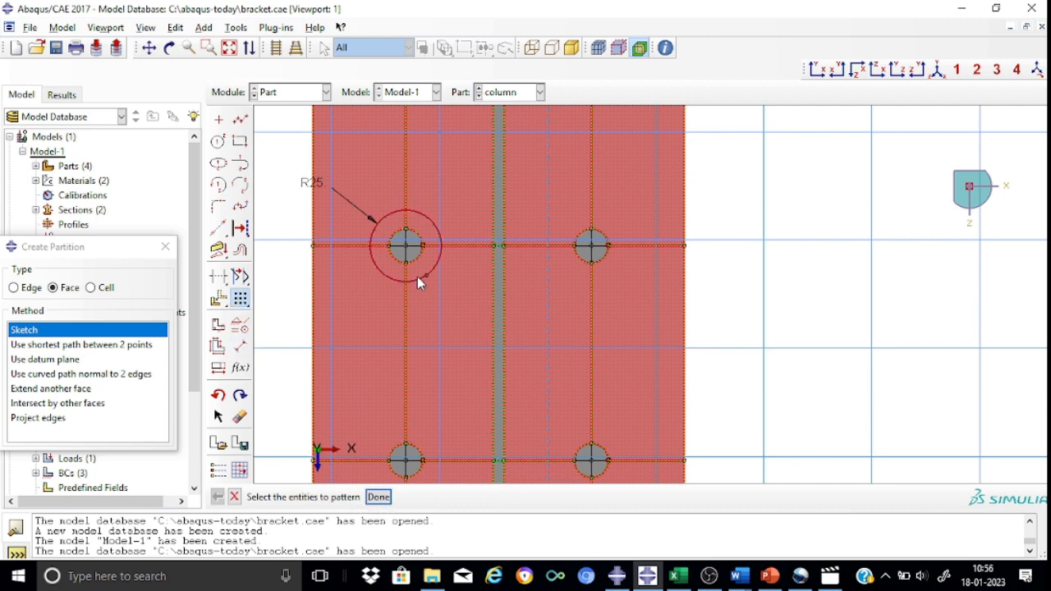
pyautogui.click(379, 497)
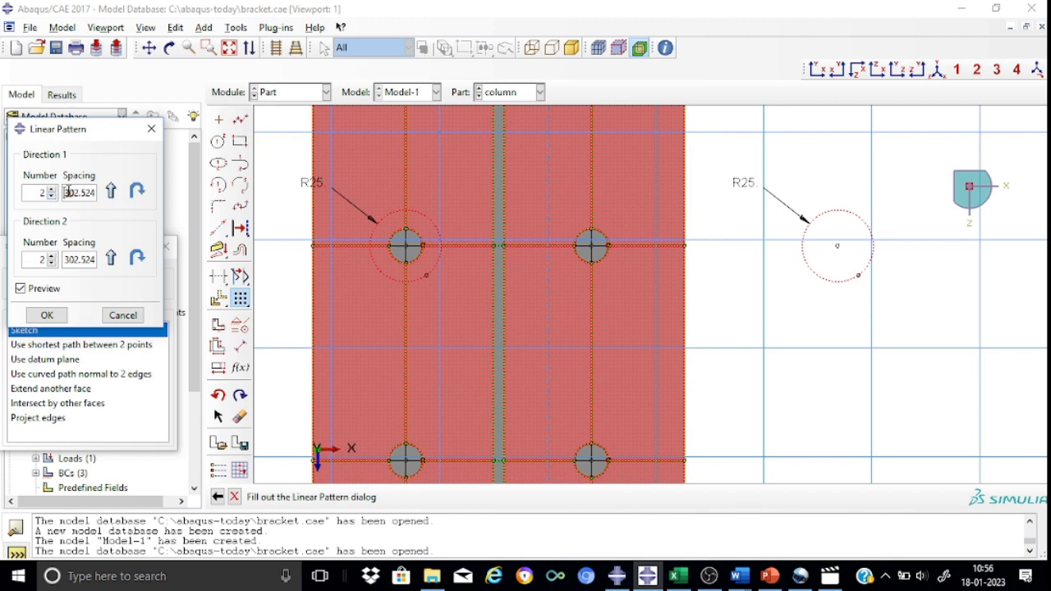
pyautogui.moveTo(66, 192); pyautogui.dragTo(94, 192)
pyautogui.write('130')
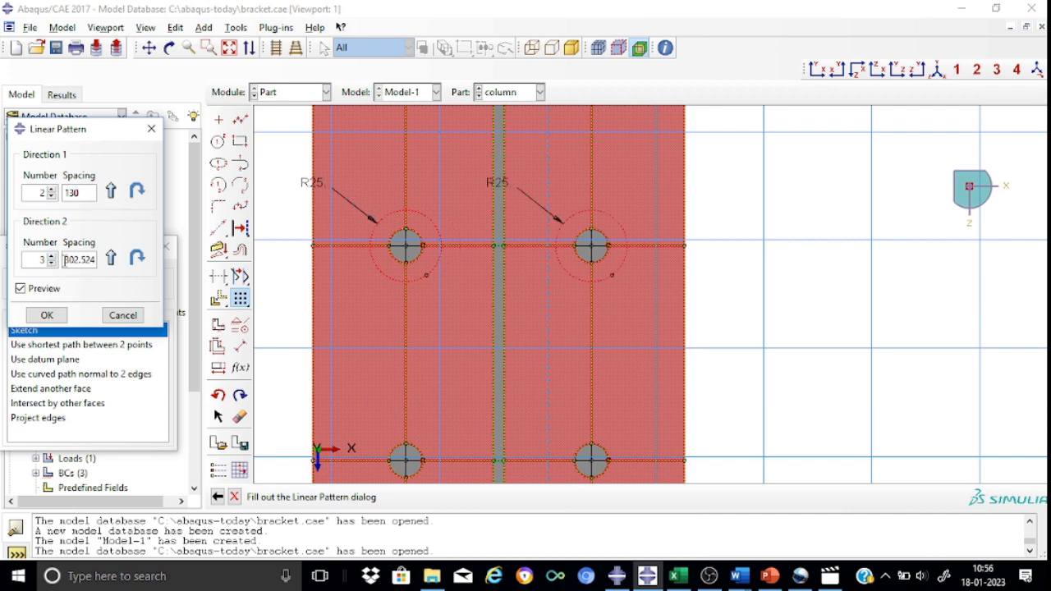
pyautogui.moveTo(65, 259); pyautogui.dragTo(94, 259)
pyautogui.write('150')
pyautogui.click(138, 259)
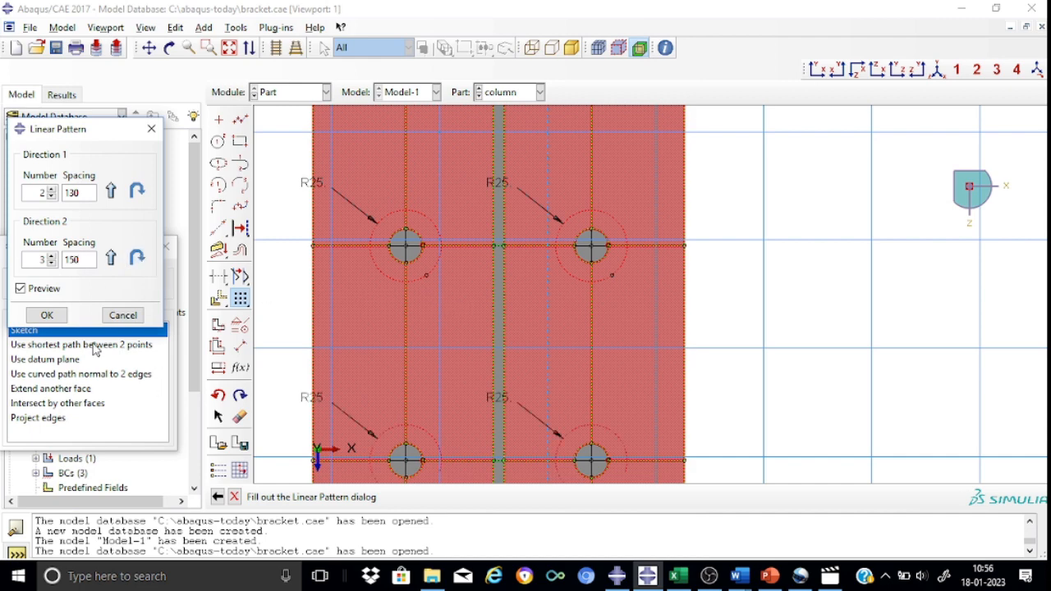
pyautogui.click(47, 316)
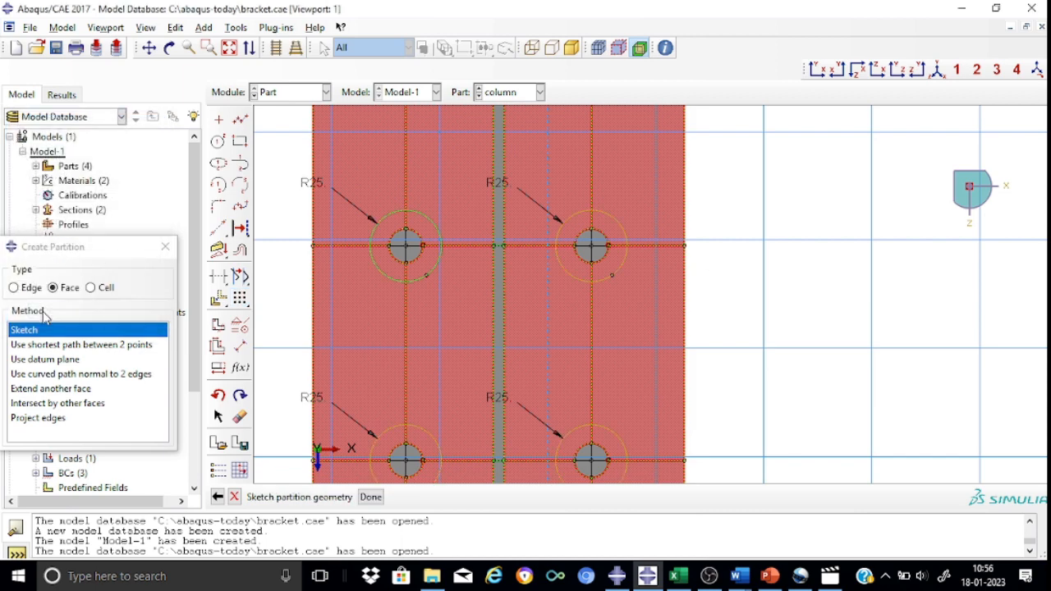
# - Finish the circle sketch to partition the column flange faces around the six bolt holes
pyautogui.click(372, 497)
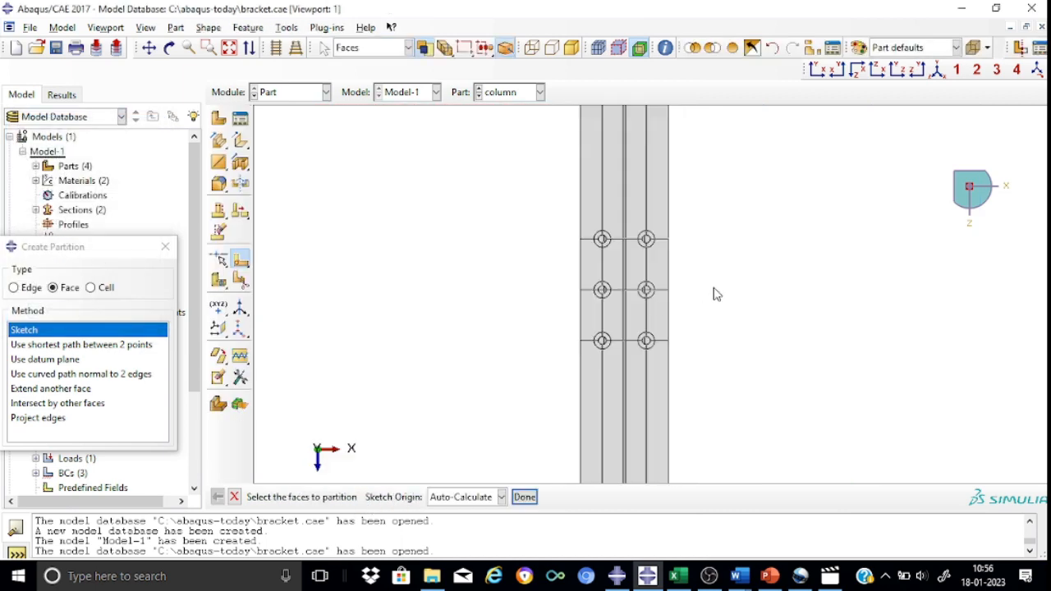
pyautogui.scroll(5, 714, 294)
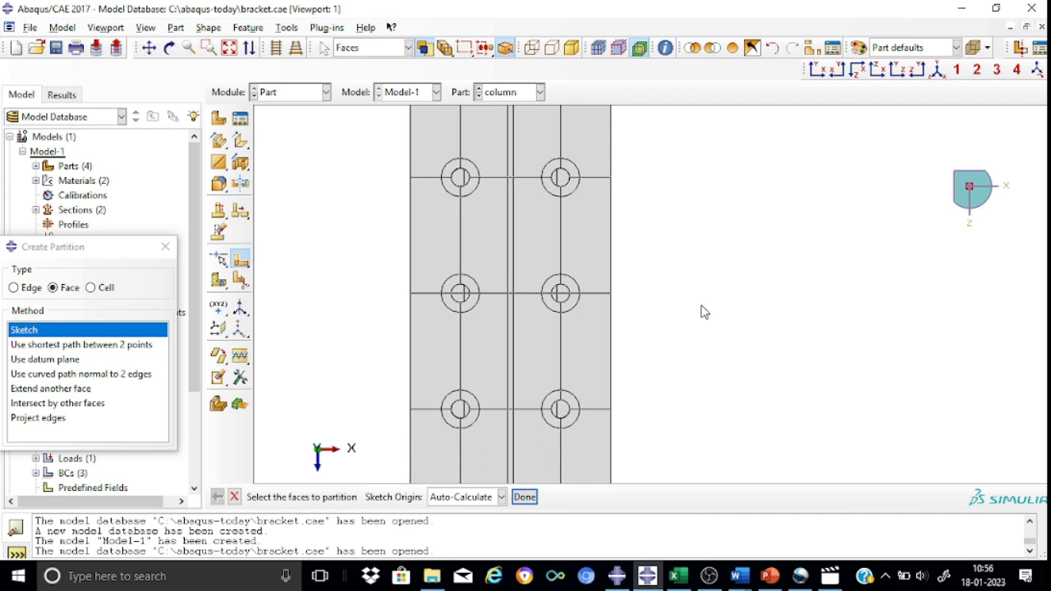
pyautogui.scroll(1, 702, 312)
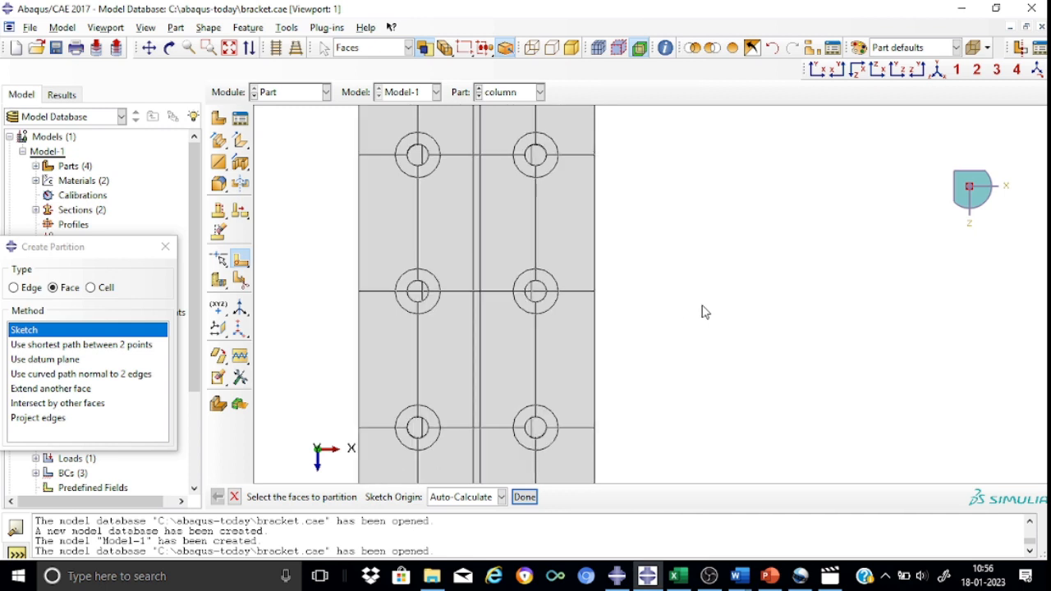
pyautogui.scroll(-4, 702, 313)
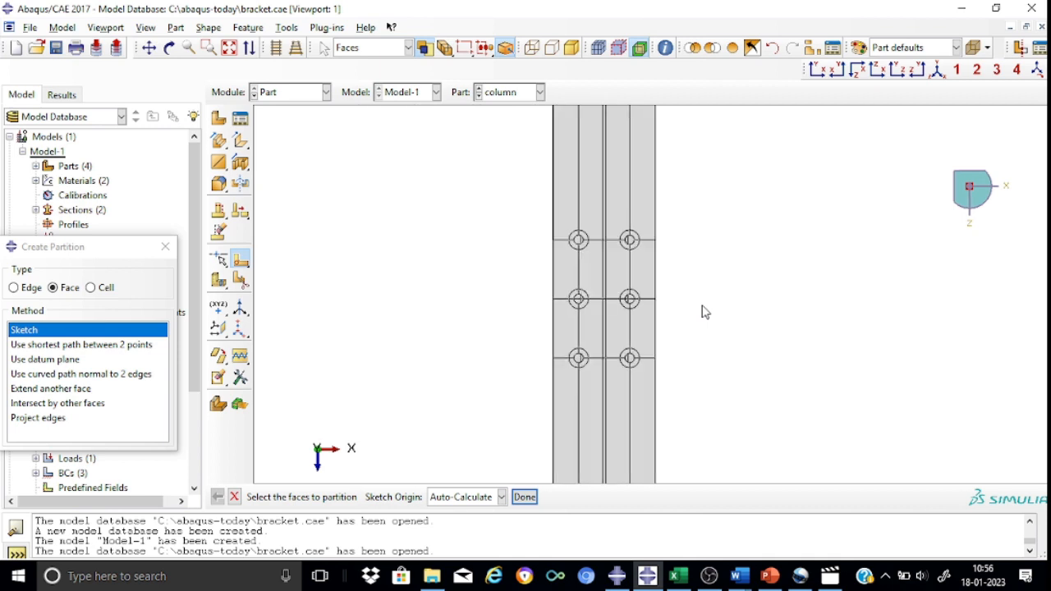
# - Switch to the Mesh module and seed the column part with an approximate global size of 20
pyautogui.click(326, 92)
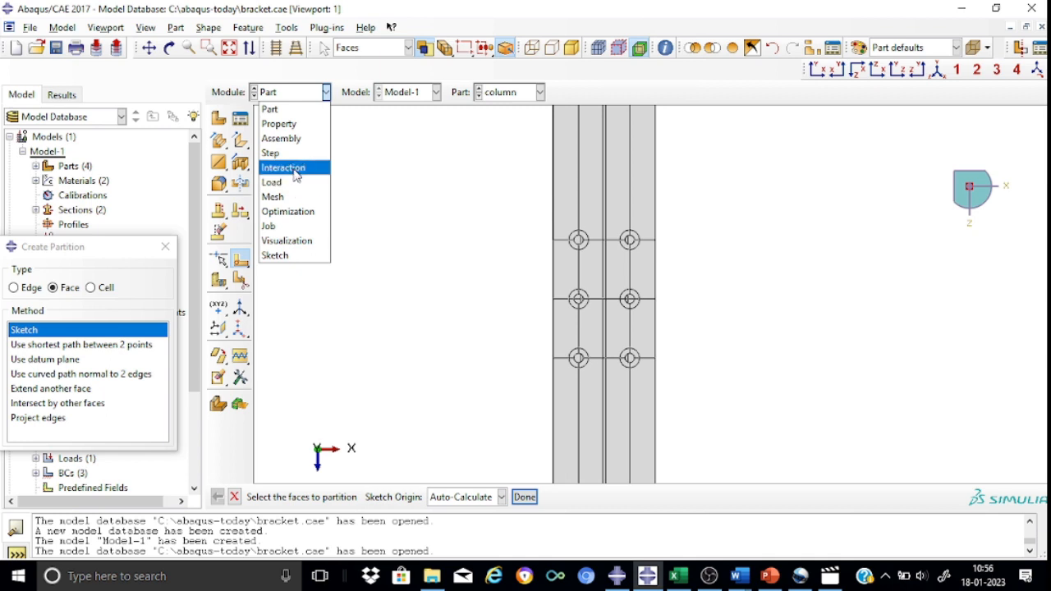
pyautogui.click(292, 198)
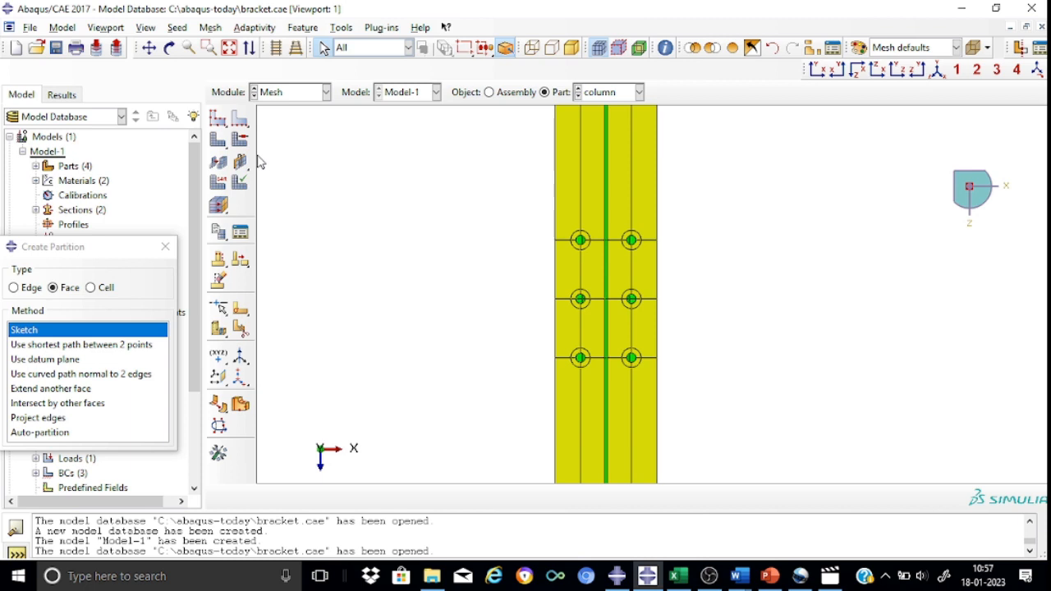
pyautogui.click(218, 120)
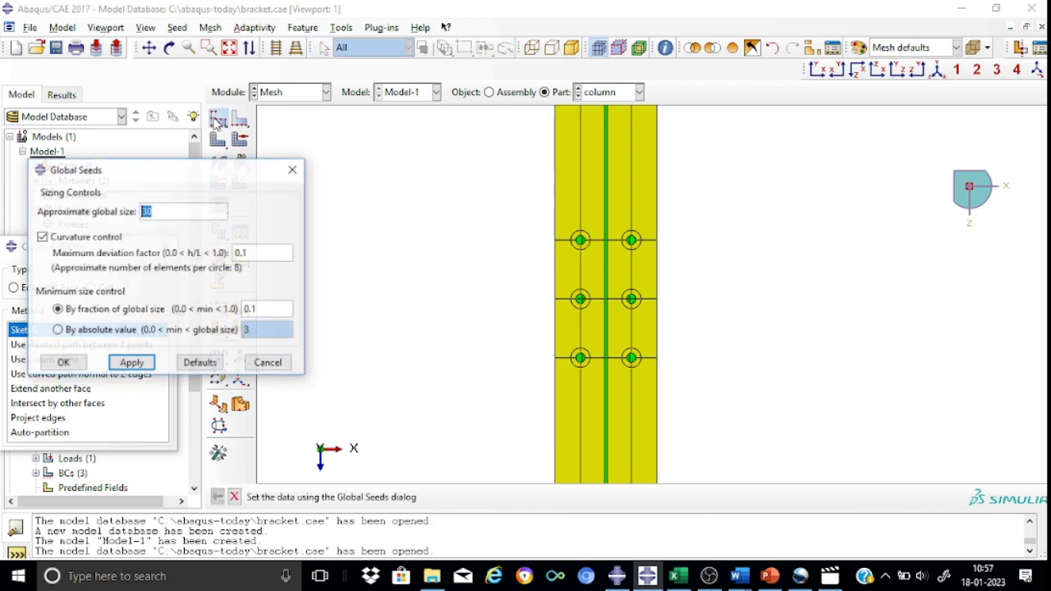
pyautogui.click(170, 212)
pyautogui.press('BackSpace')
pyautogui.press('BackSpace')
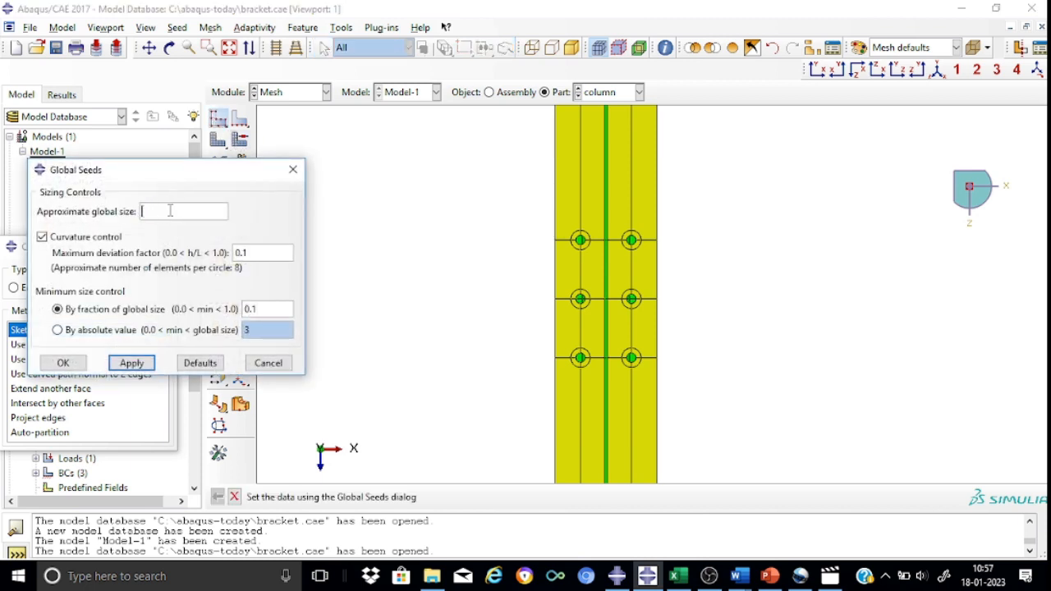
pyautogui.write('20')
pyautogui.click(66, 362)
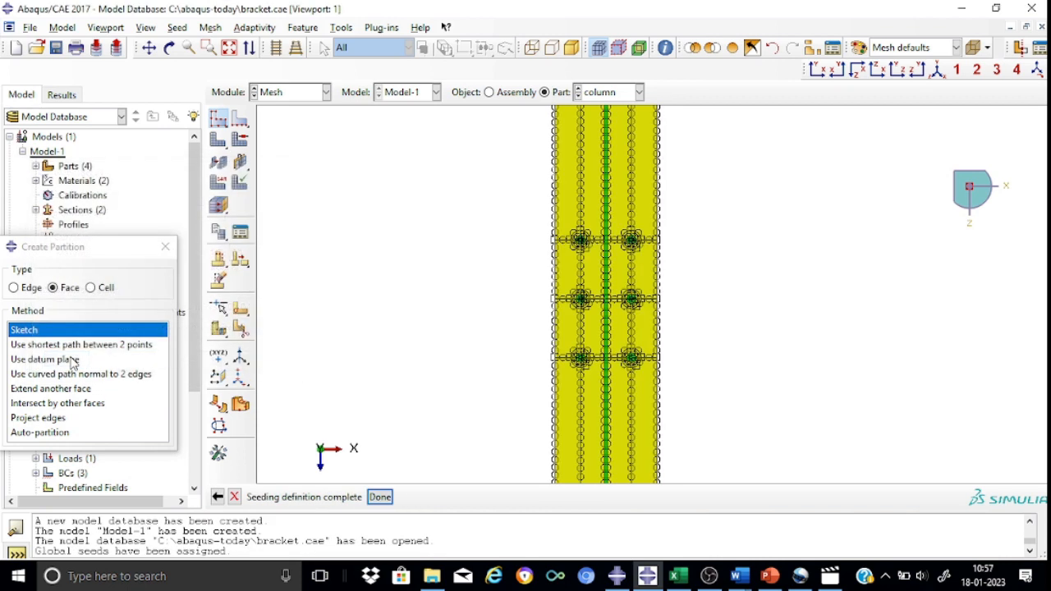
# - Start local edge seeding with selection by edge angle and select the circular edges around all six bolt holes
pyautogui.scroll(2, 717, 258)
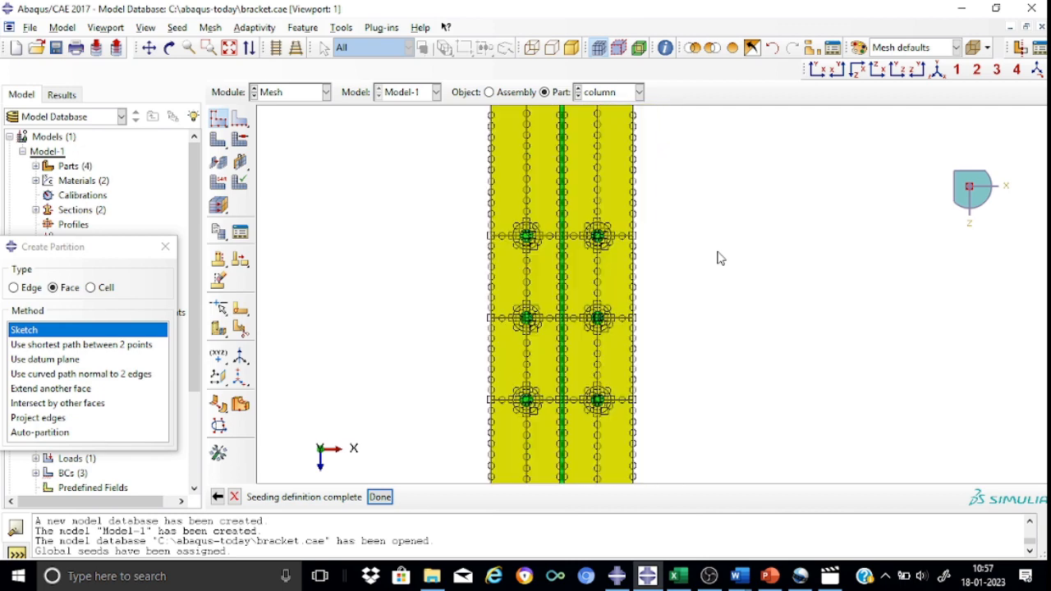
pyautogui.scroll(2, 717, 258)
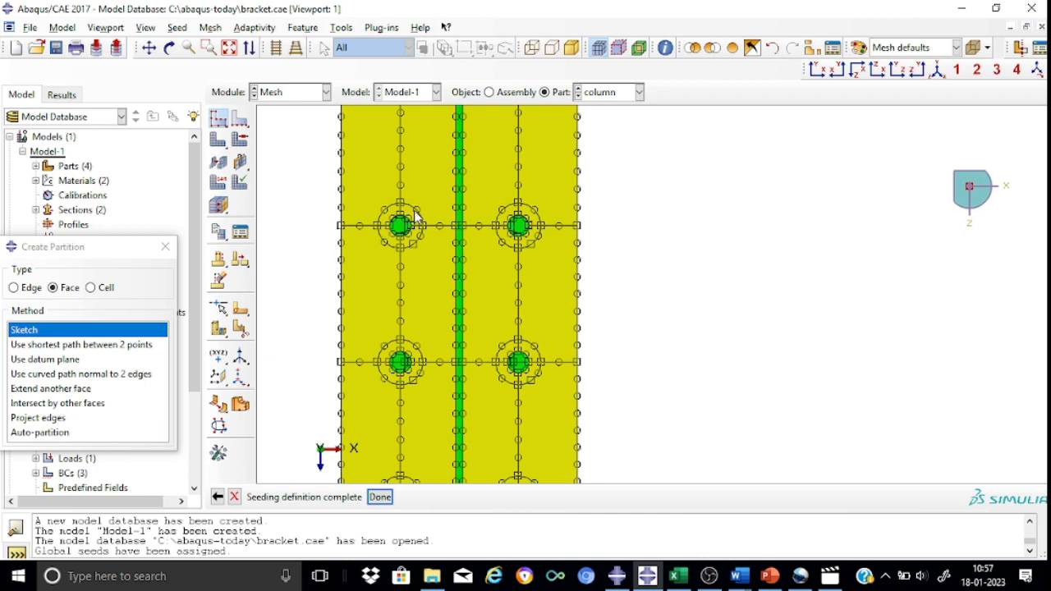
pyautogui.click(149, 48)
pyautogui.moveTo(632, 232); pyautogui.dragTo(631, 217)
pyautogui.moveTo(753, 206); pyautogui.dragTo(753, 173)
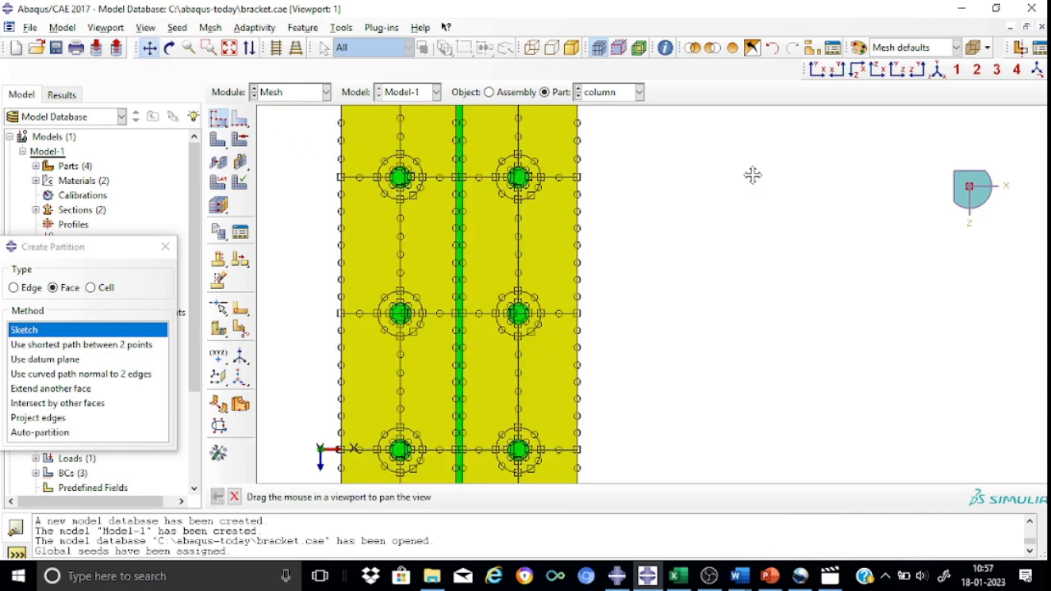
pyautogui.click(234, 120)
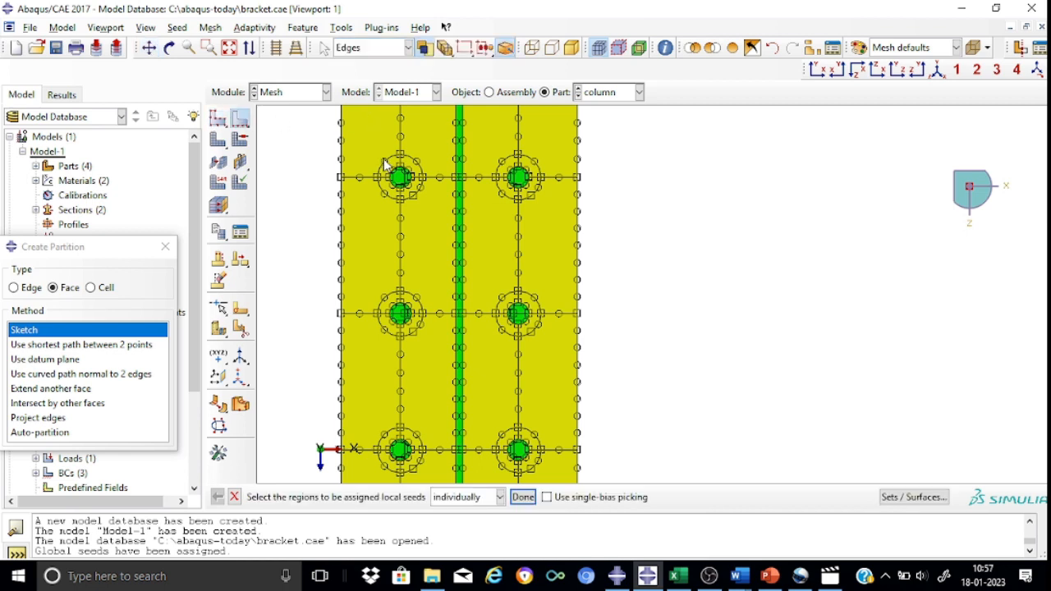
pyautogui.click(500, 497)
pyautogui.click(482, 533)
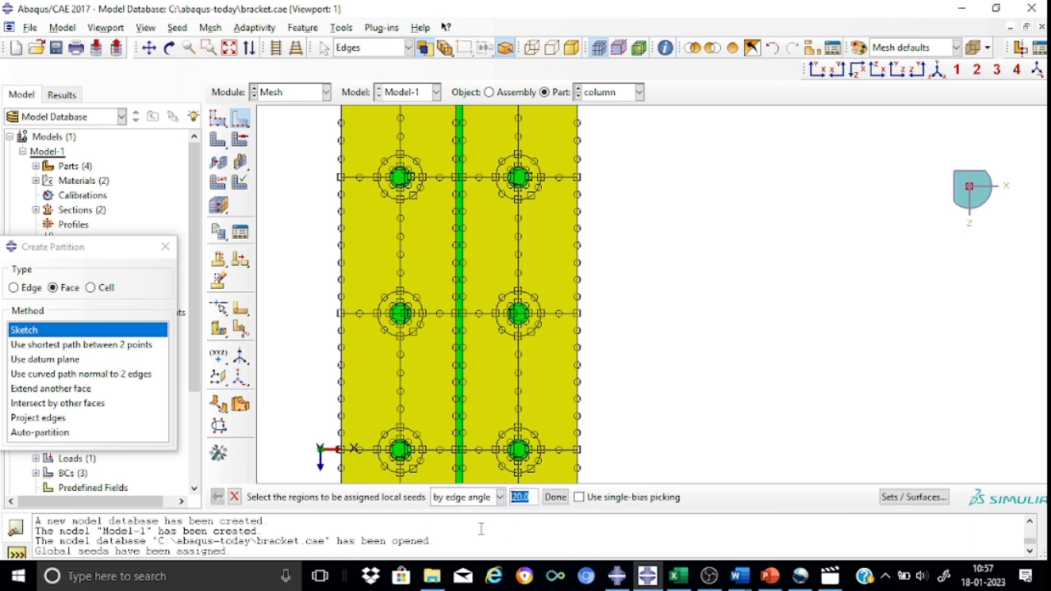
pyautogui.click(397, 176)
pyautogui.keyDown('shift'); pyautogui.click(499, 174); pyautogui.keyUp('shift')
pyautogui.keyDown('shift'); pyautogui.click(410, 308); pyautogui.keyUp('shift')
pyautogui.keyDown('shift'); pyautogui.click(513, 311); pyautogui.keyUp('shift')
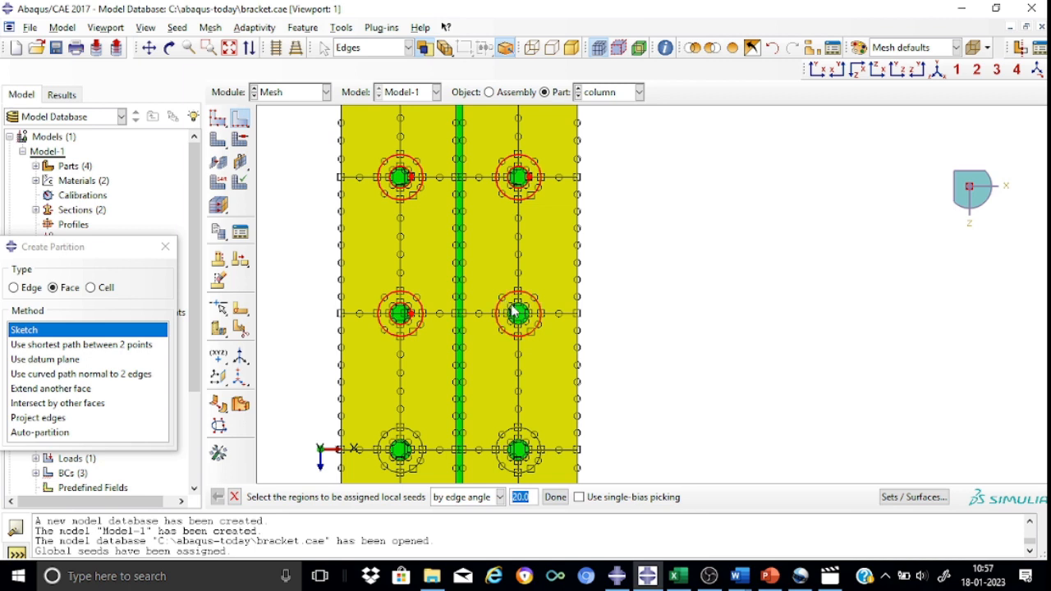
pyautogui.keyDown('shift'); pyautogui.click(393, 438); pyautogui.keyUp('shift')
pyautogui.keyDown('shift'); pyautogui.click(513, 444); pyautogui.keyUp('shift')
# - Assign local seeds by size to the selected bolt-hole edges, using a finer approximate element size
pyautogui.click(555, 498)
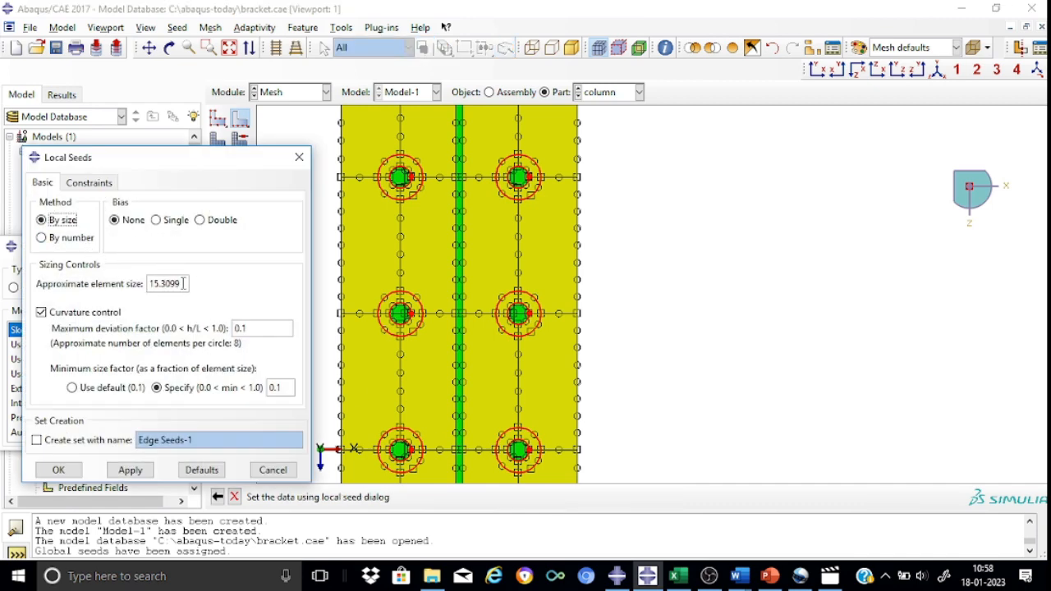
pyautogui.click(183, 283)
pyautogui.click(59, 471)
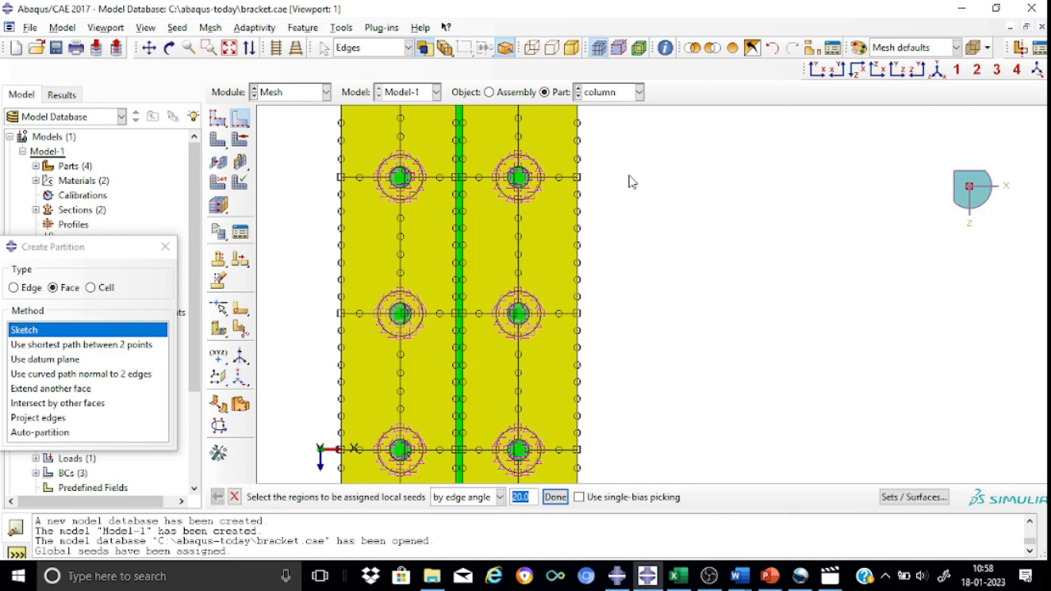
# - Assign Hex mesh controls to the entire column using the Sweep technique with the Medial axis algorithm
pyautogui.scroll(-3, 712, 187)
pyautogui.scroll(5, 712, 187)
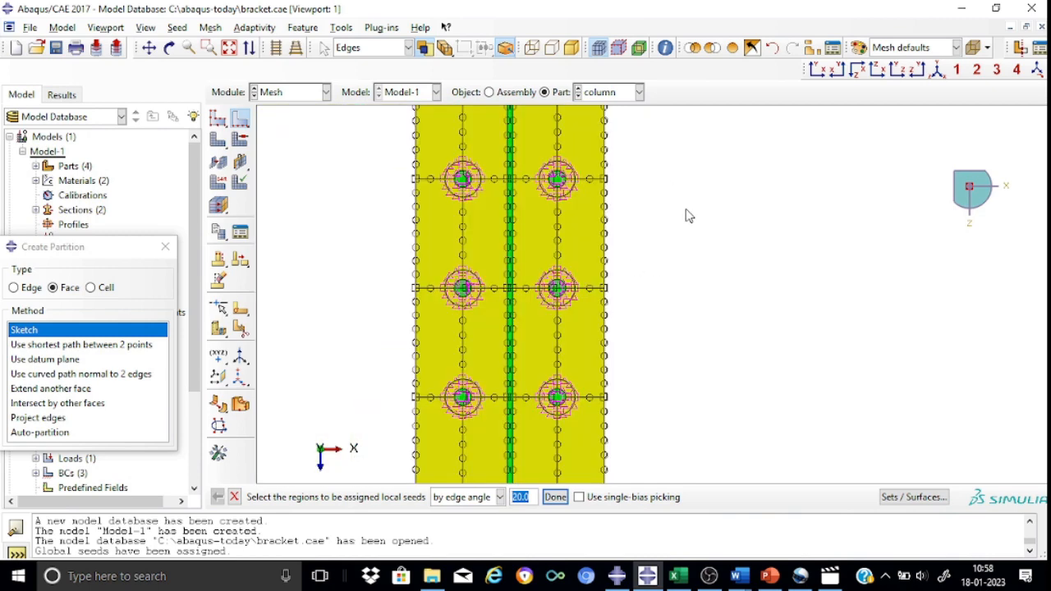
pyautogui.scroll(3, 689, 216)
pyautogui.scroll(3, 688, 215)
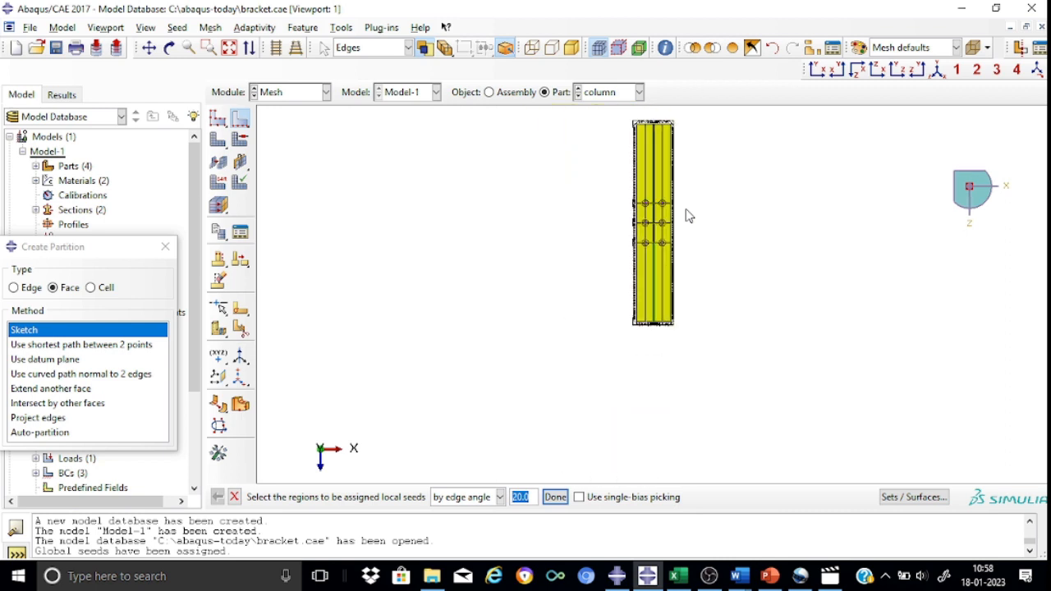
pyautogui.click(240, 141)
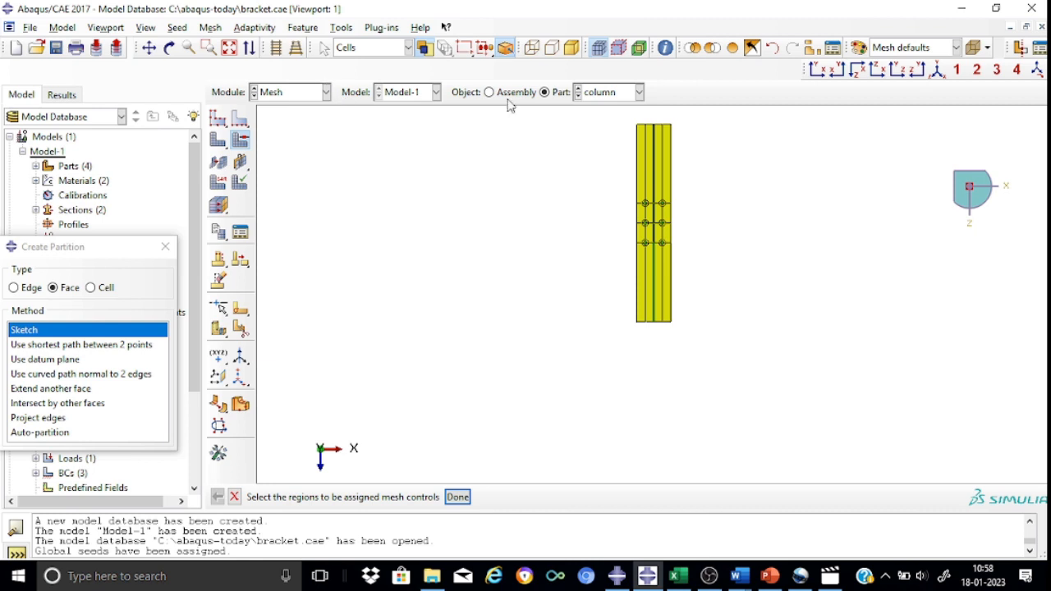
pyautogui.moveTo(599, 118); pyautogui.dragTo(751, 349)
pyautogui.click(458, 498)
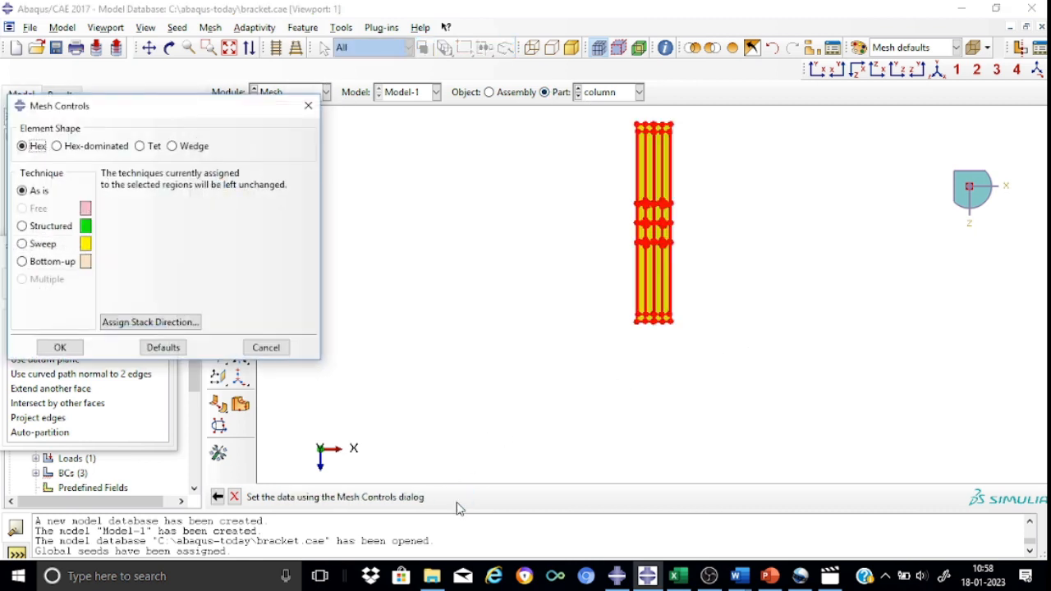
pyautogui.click(40, 245)
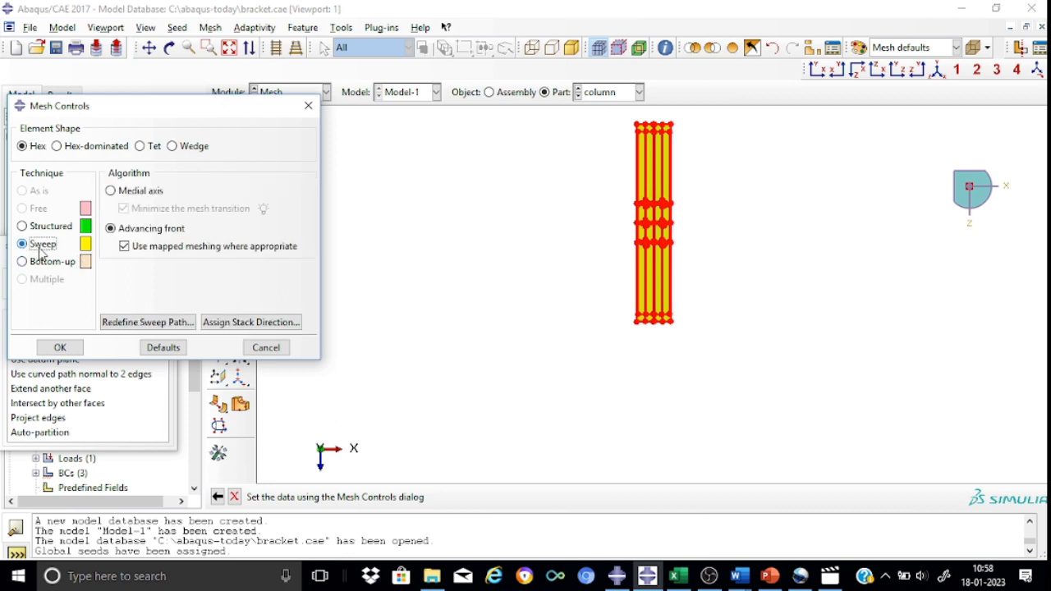
pyautogui.click(129, 192)
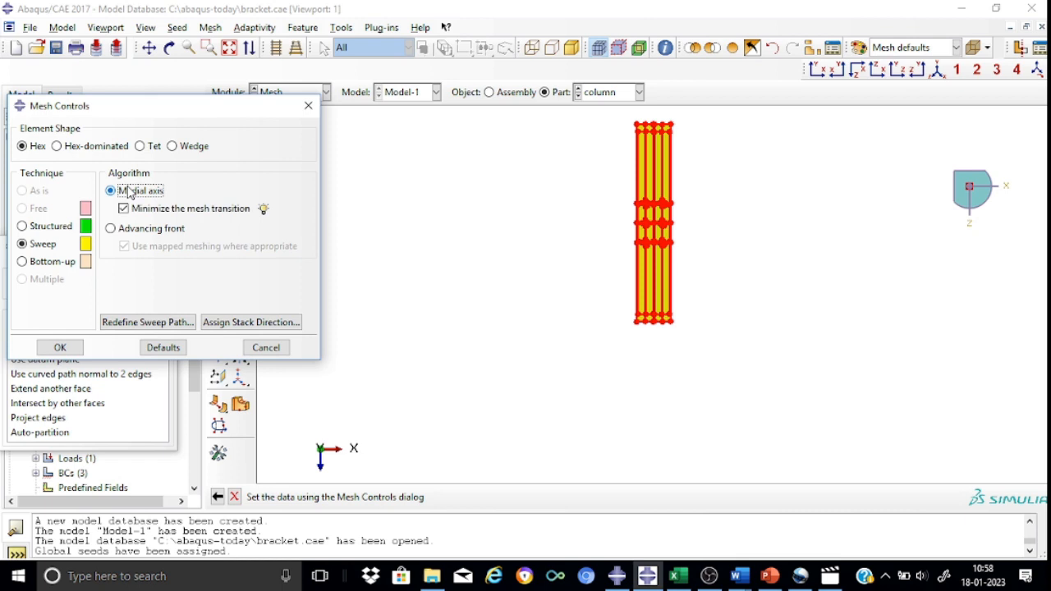
pyautogui.click(60, 348)
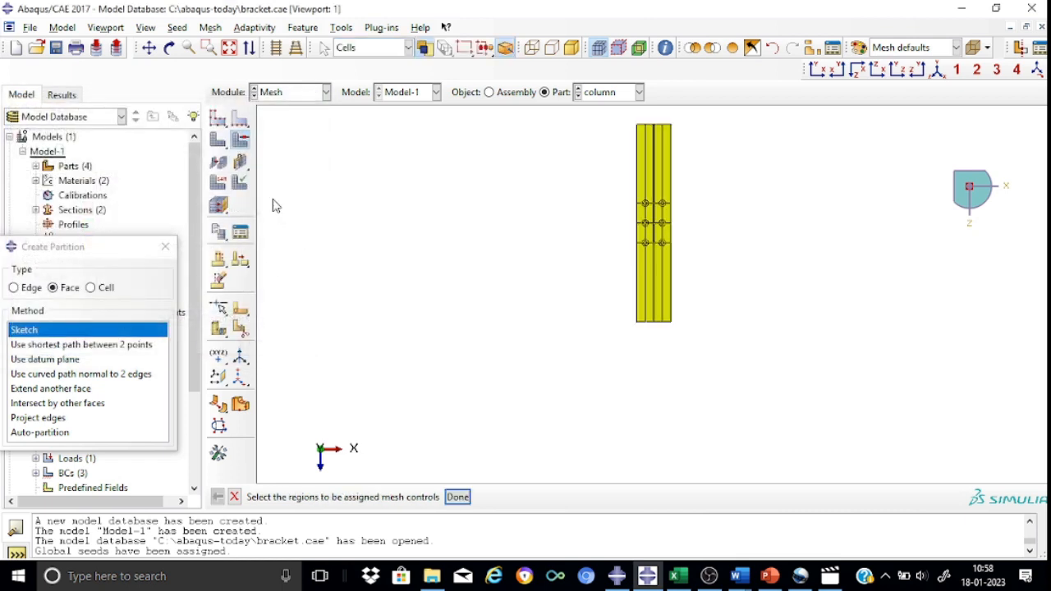
# - Assign the Standard linear 3D Stress element type C3D8R with reduced integration to the entire column
pyautogui.scroll(2, 771, 164)
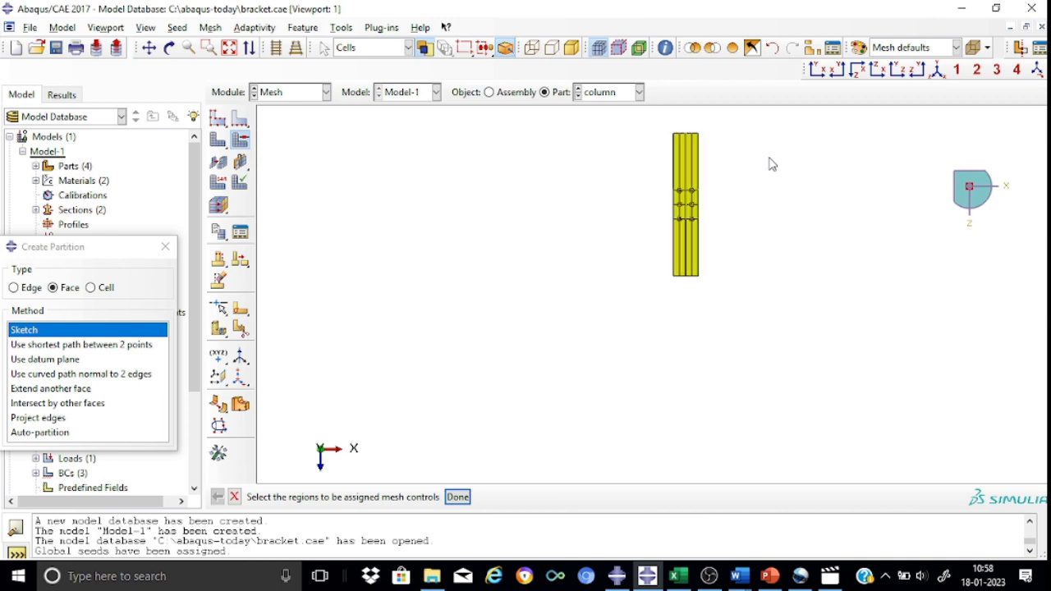
pyautogui.scroll(2, 771, 163)
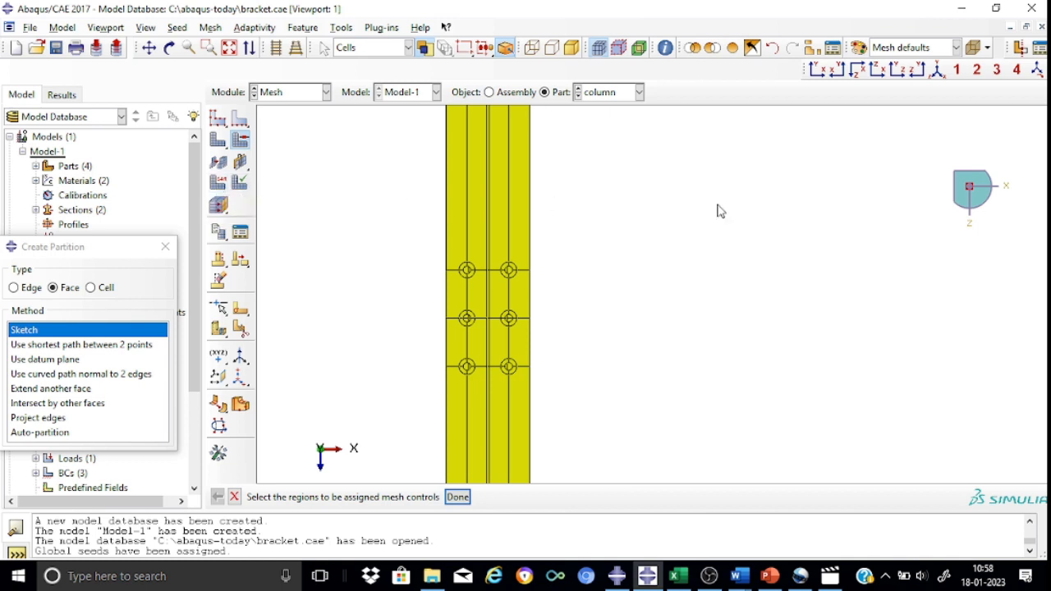
pyautogui.scroll(-2, 734, 213)
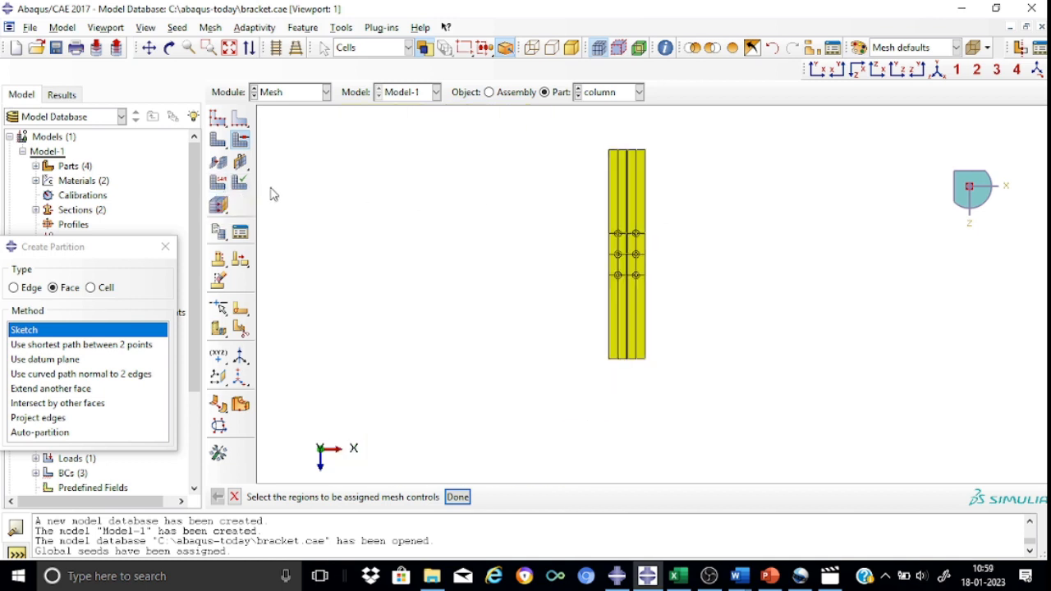
pyautogui.click(224, 185)
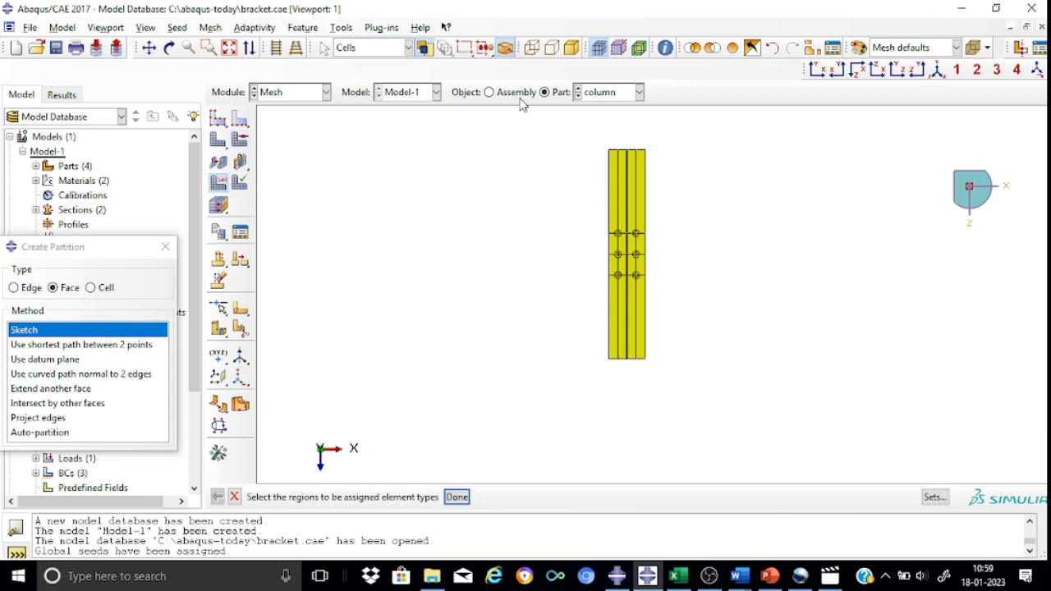
pyautogui.moveTo(558, 132); pyautogui.dragTo(749, 389)
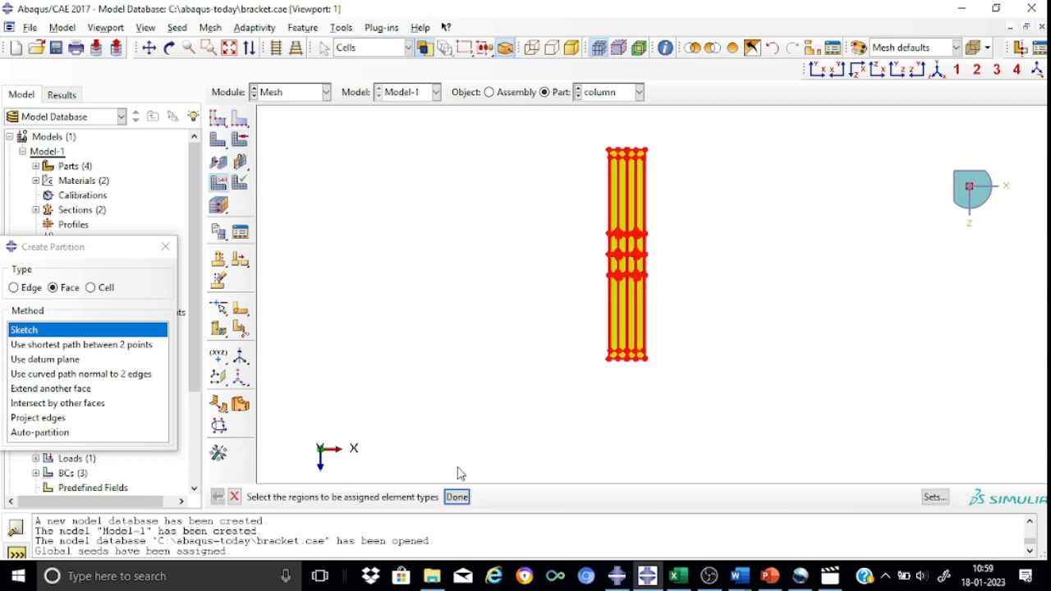
pyautogui.click(457, 497)
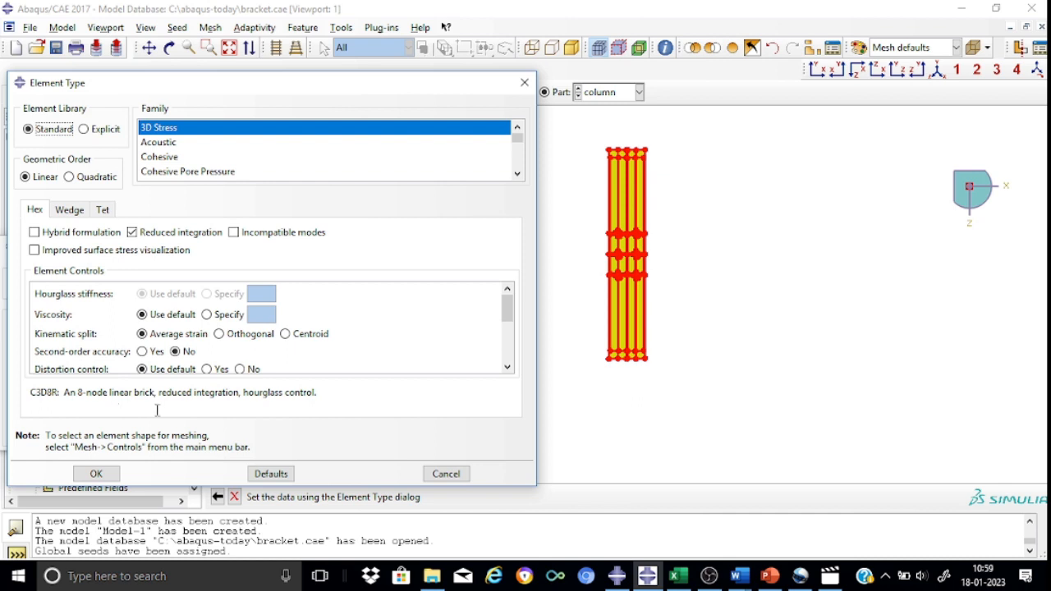
pyautogui.click(106, 473)
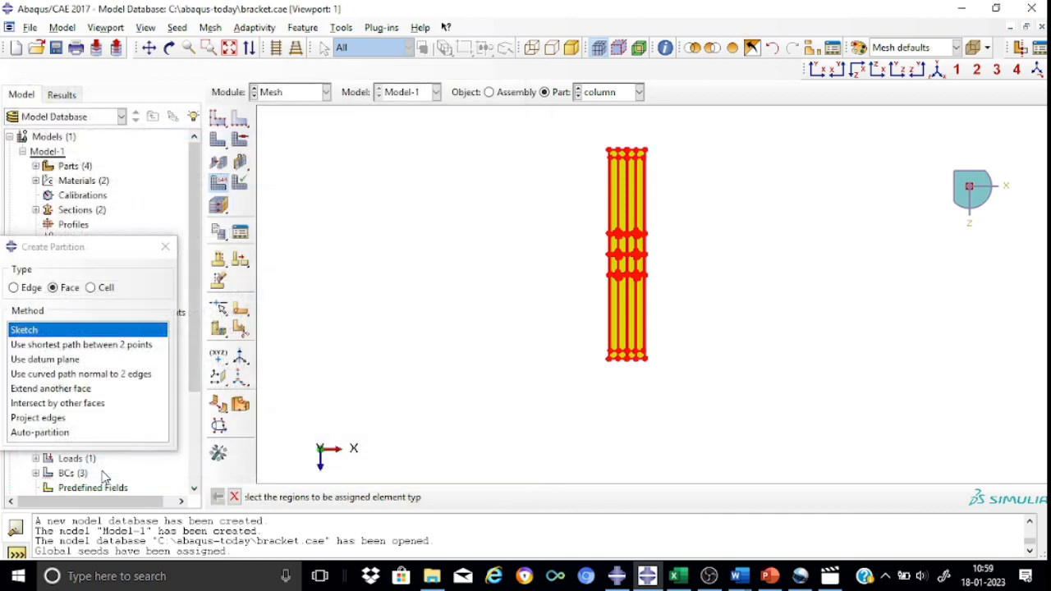
# - Mesh the column part and inspect the mesh around the bolt holes
pyautogui.click(218, 143)
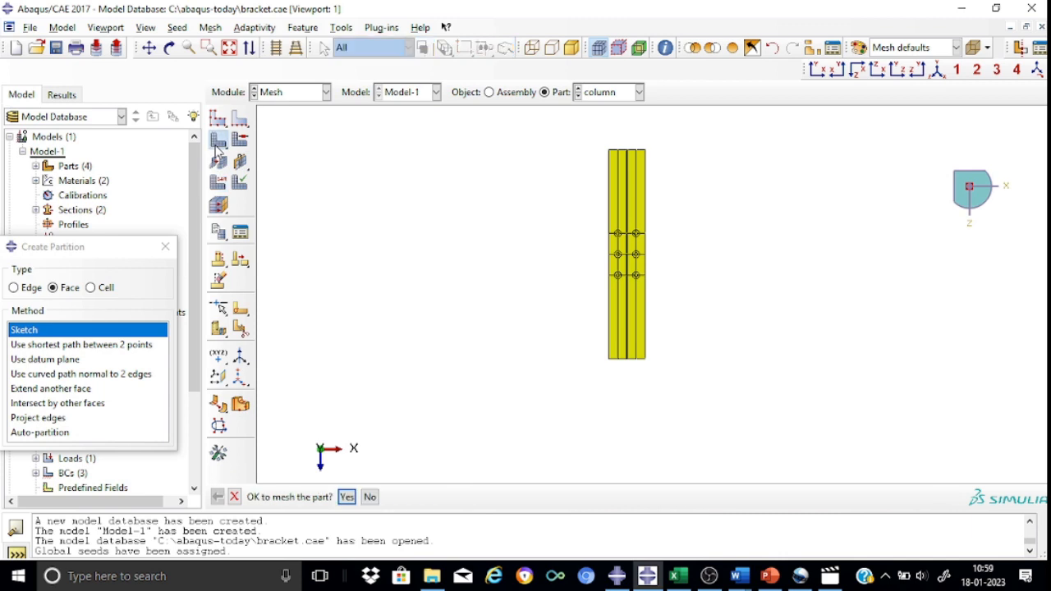
pyautogui.click(346, 497)
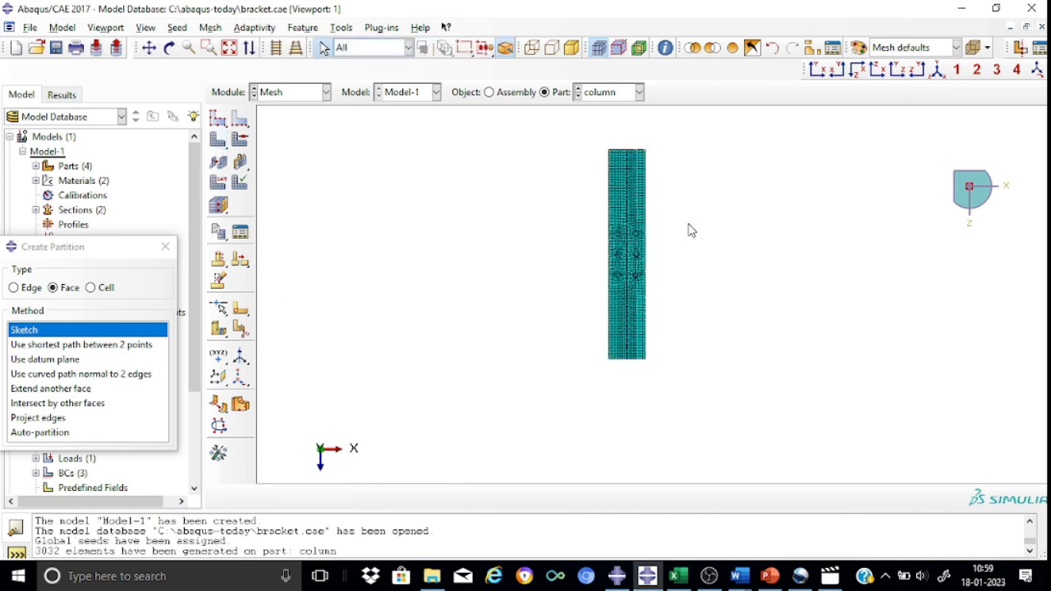
pyautogui.scroll(5, 679, 230)
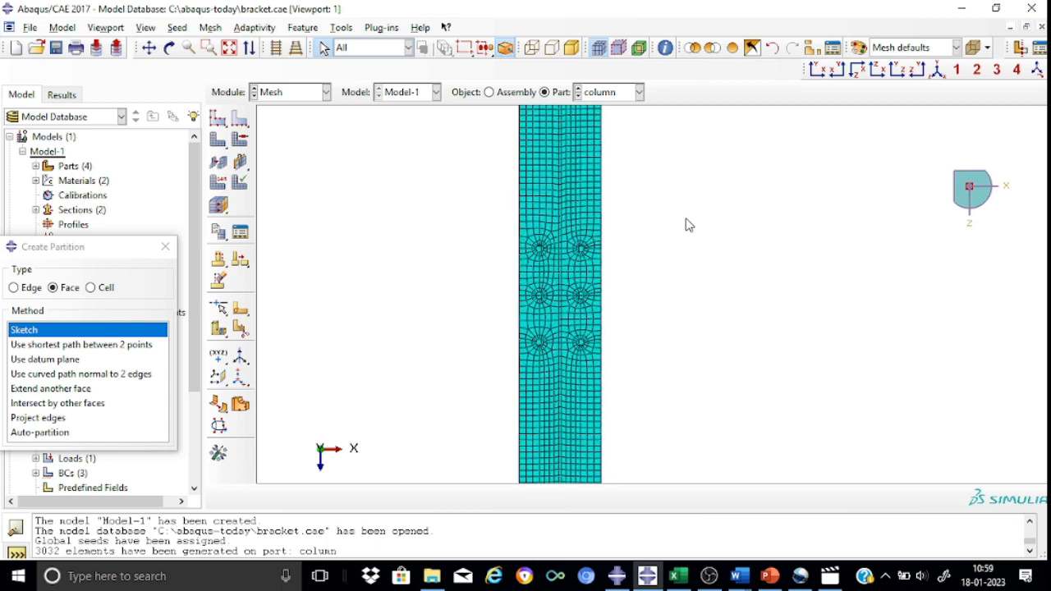
pyautogui.scroll(1, 688, 225)
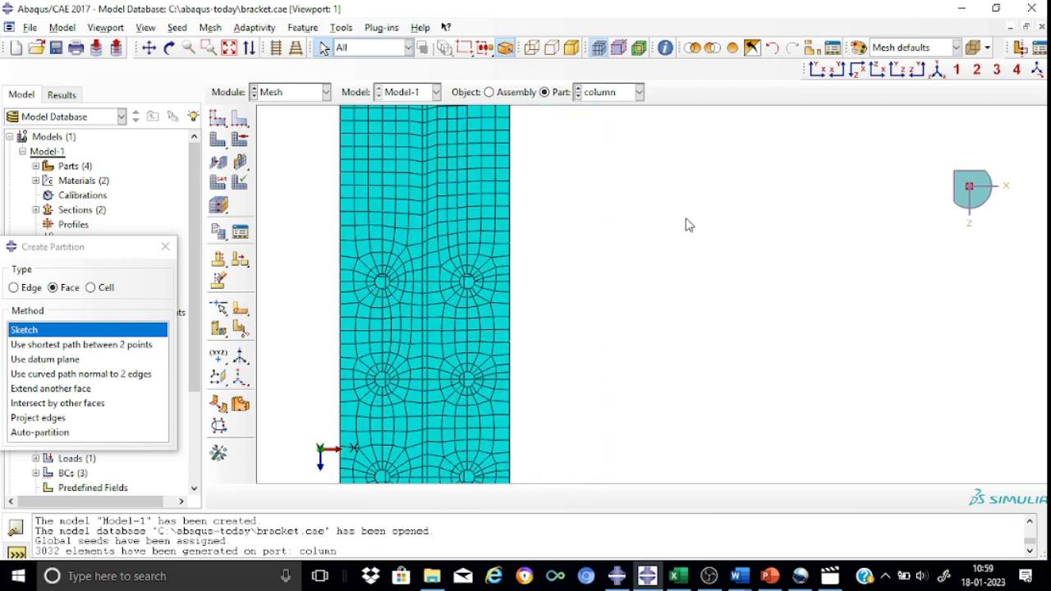
# - Examine the column mesh around the bolt holes and through the flange thickness in plan, isometric and side views
pyautogui.click(149, 49)
pyautogui.moveTo(611, 288); pyautogui.dragTo(698, 194)
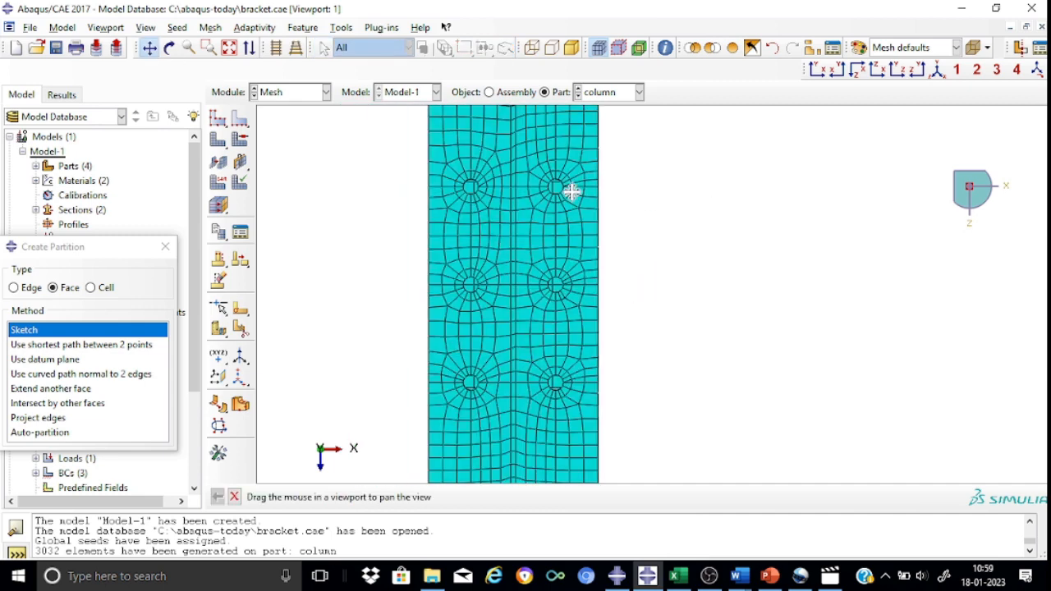
pyautogui.scroll(3, 505, 174)
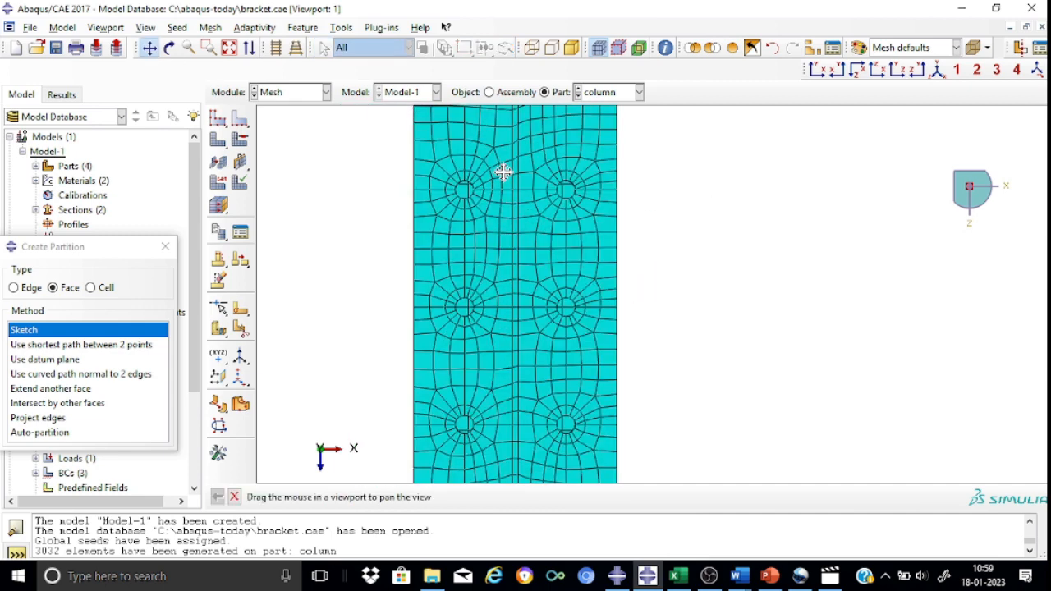
pyautogui.scroll(2, 503, 172)
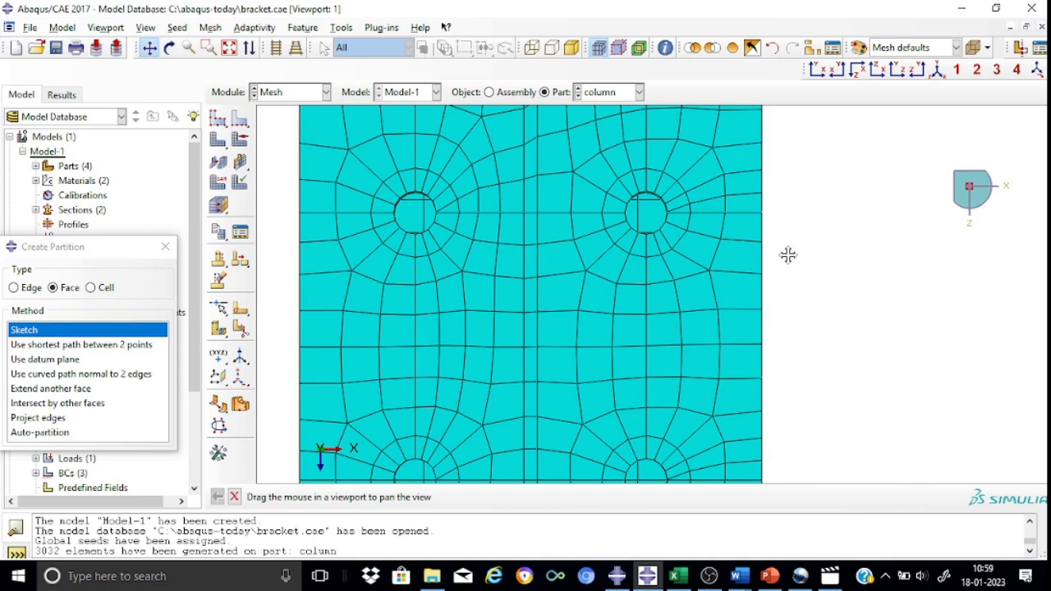
pyautogui.moveTo(808, 256); pyautogui.dragTo(904, 272)
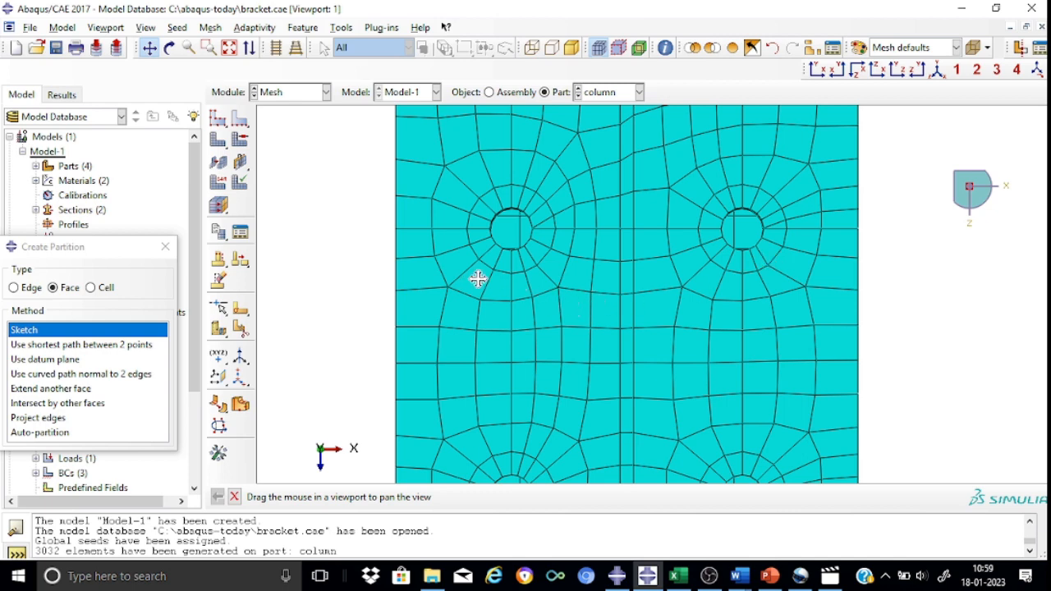
pyautogui.scroll(5, 905, 261)
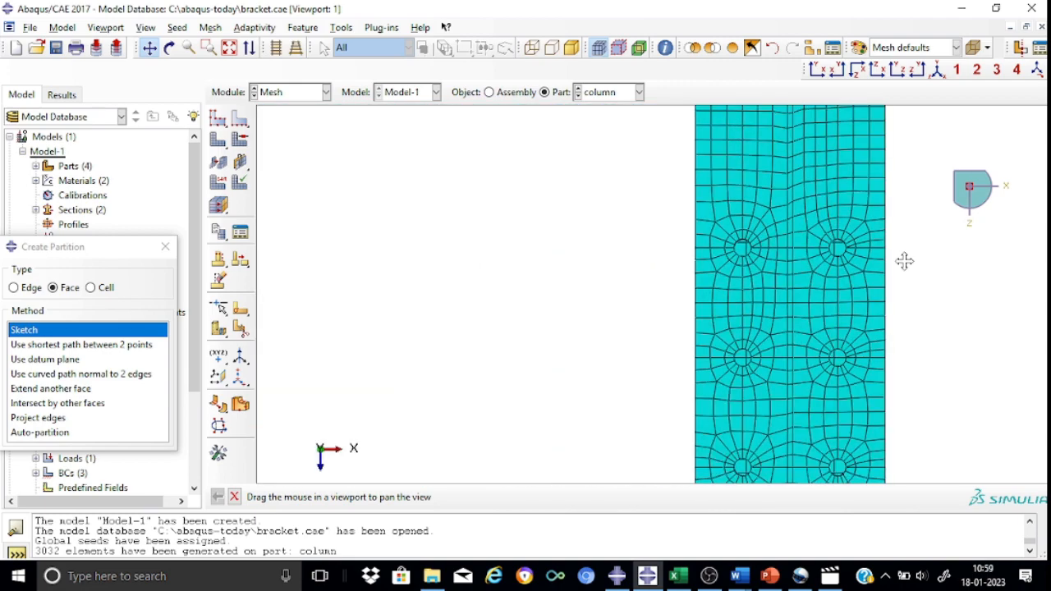
pyautogui.click(939, 73)
pyautogui.moveTo(666, 232); pyautogui.dragTo(665, 234)
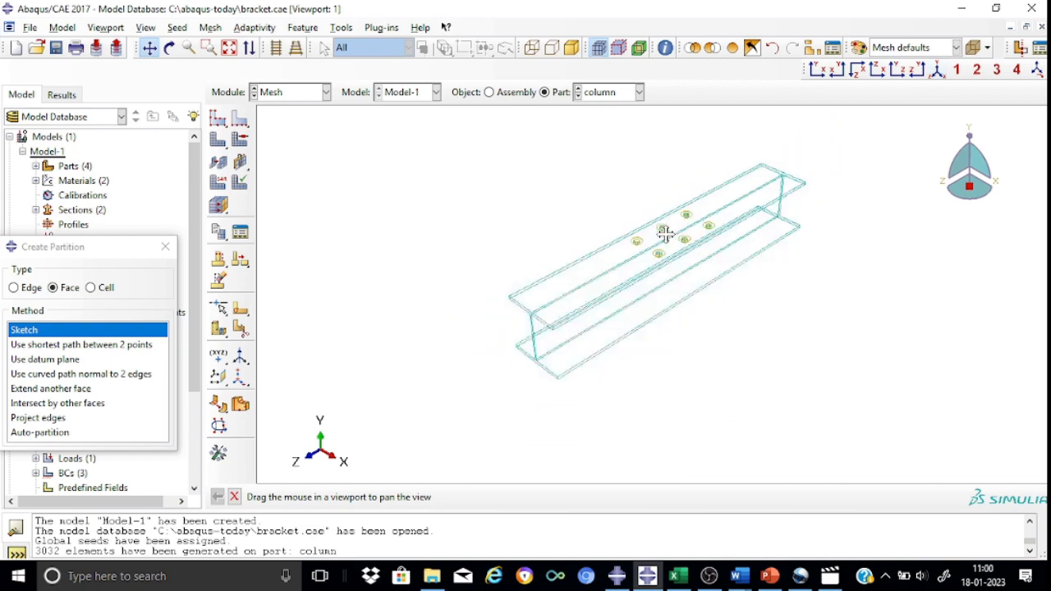
pyautogui.scroll(-10, 666, 234)
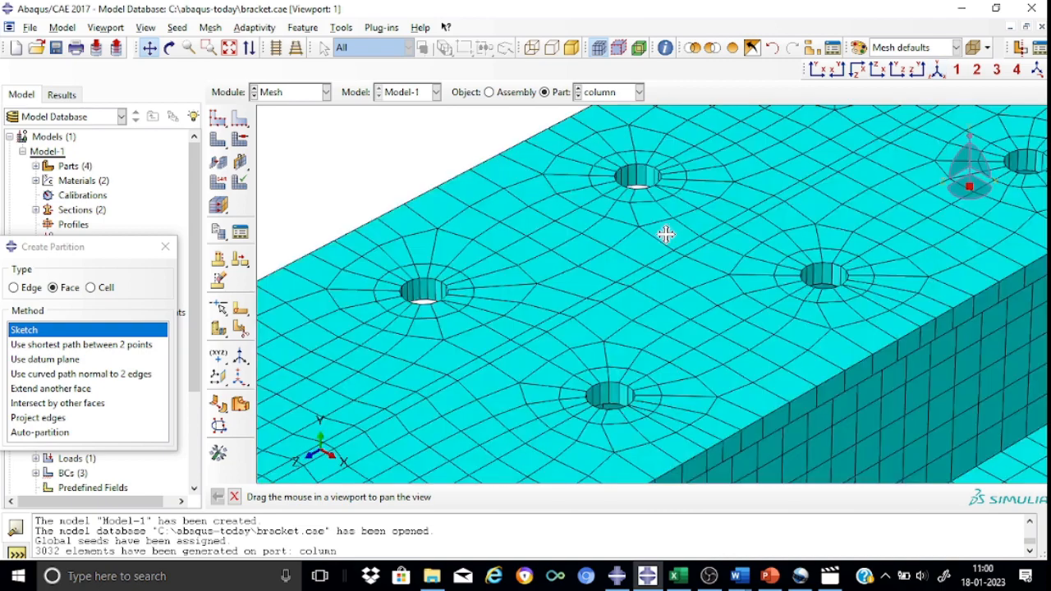
pyautogui.scroll(-3, 666, 234)
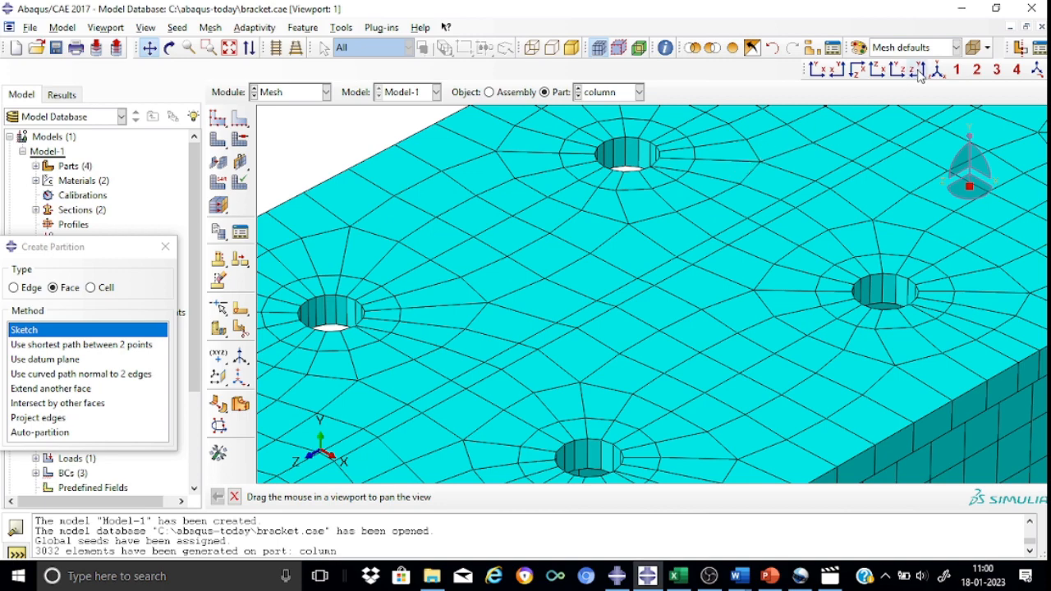
pyautogui.click(918, 72)
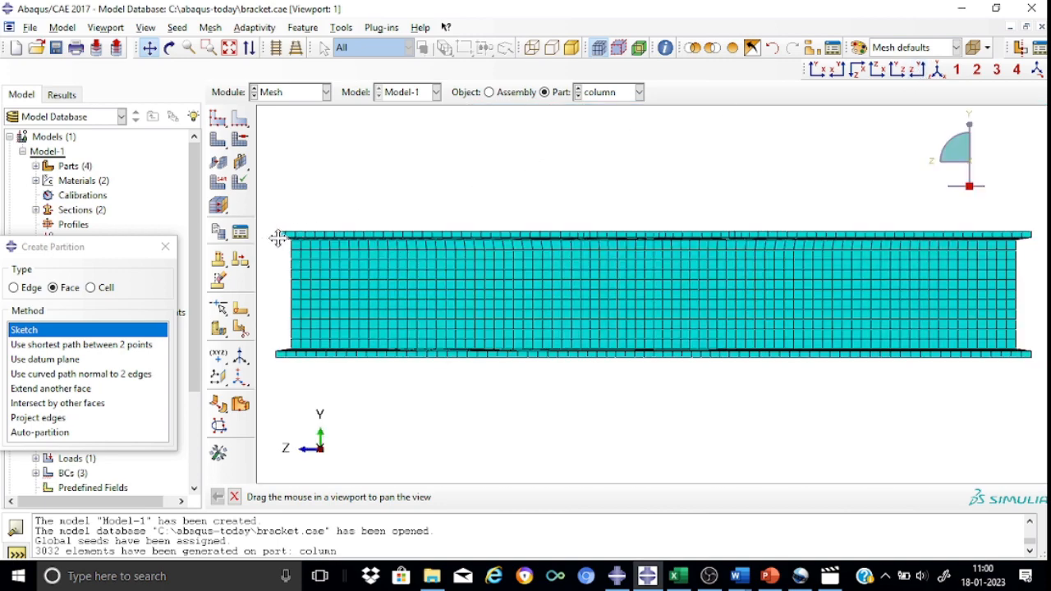
pyautogui.scroll(-2, 271, 238)
pyautogui.scroll(5, 271, 238)
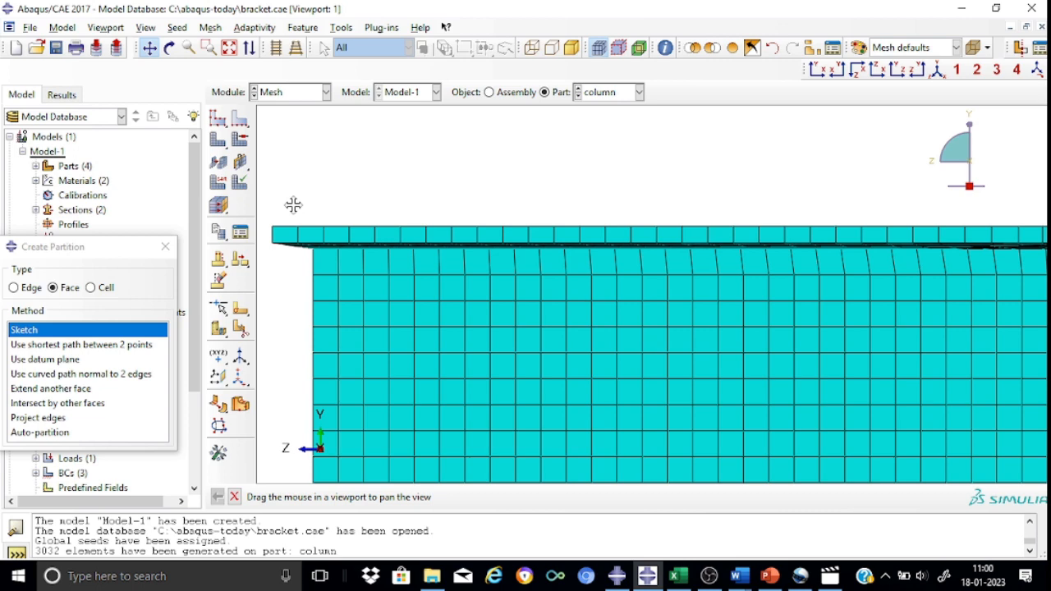
# - Seed the thickness edge at the end of the column's bolted flange by number with 2 elements, deleting the invalidated meshes
pyautogui.click(241, 119)
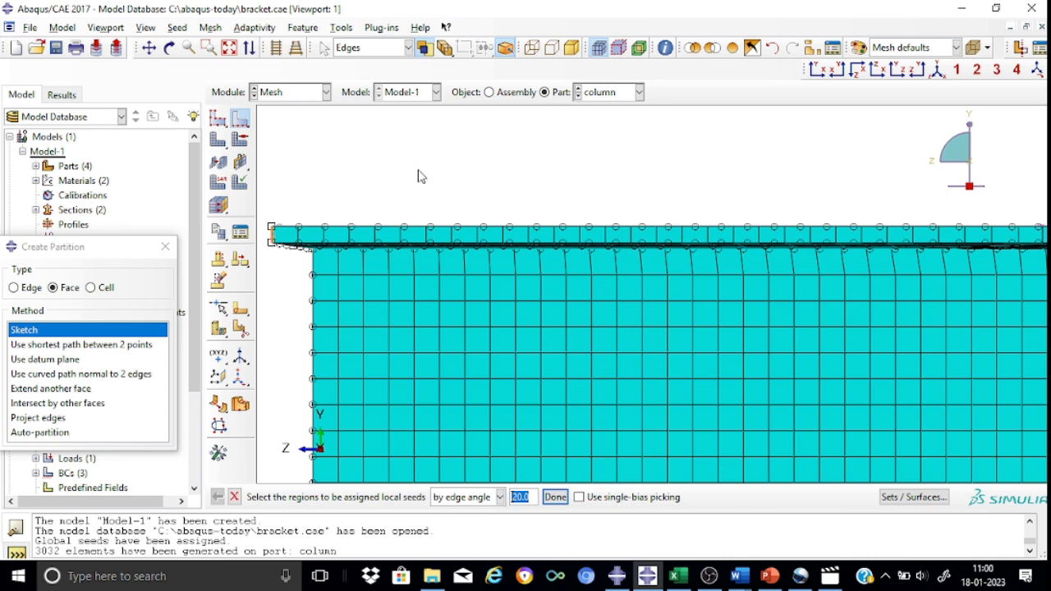
pyautogui.scroll(2, 419, 177)
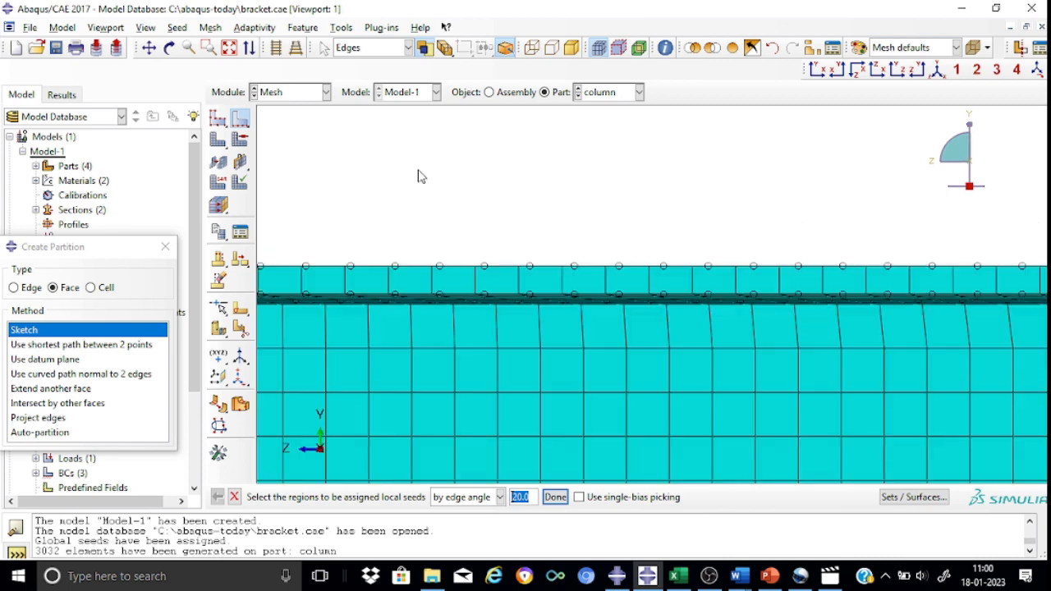
pyautogui.scroll(-3, 419, 177)
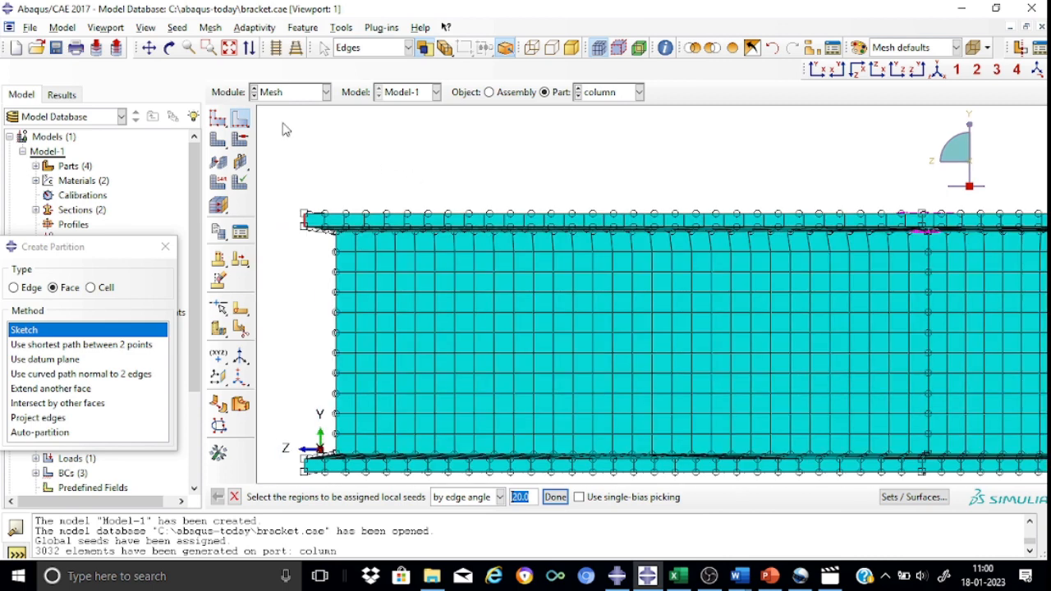
pyautogui.click(149, 47)
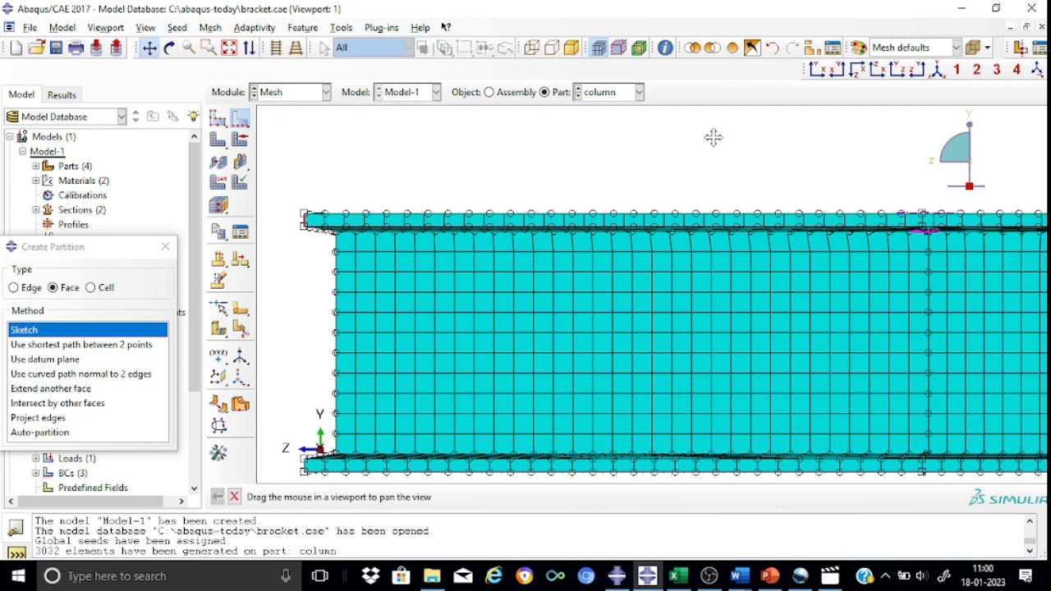
pyautogui.moveTo(759, 148); pyautogui.dragTo(317, 139)
pyautogui.moveTo(763, 148); pyautogui.dragTo(352, 162)
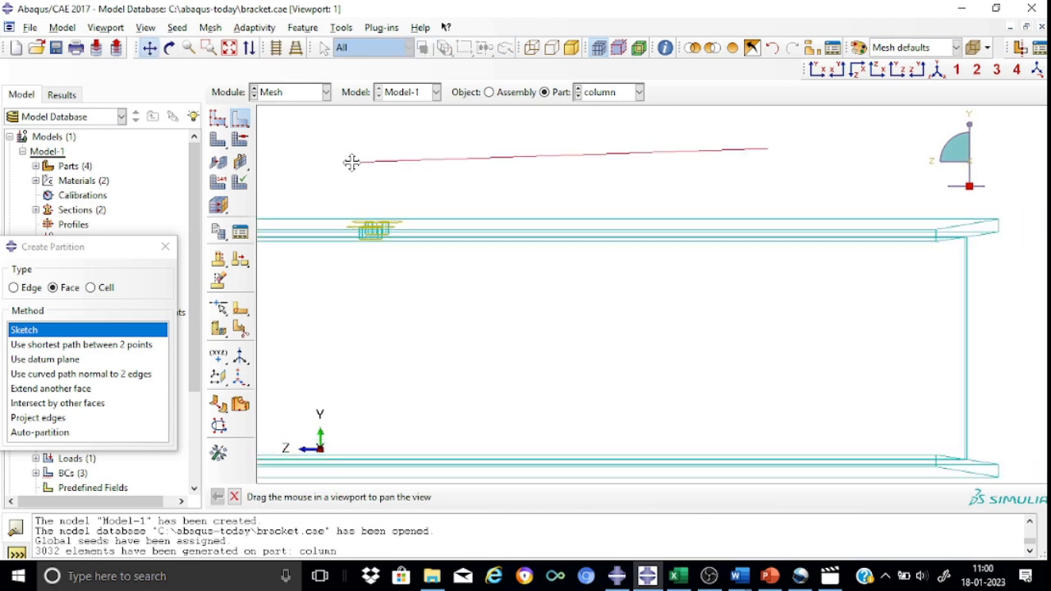
pyautogui.moveTo(732, 197); pyautogui.dragTo(440, 182)
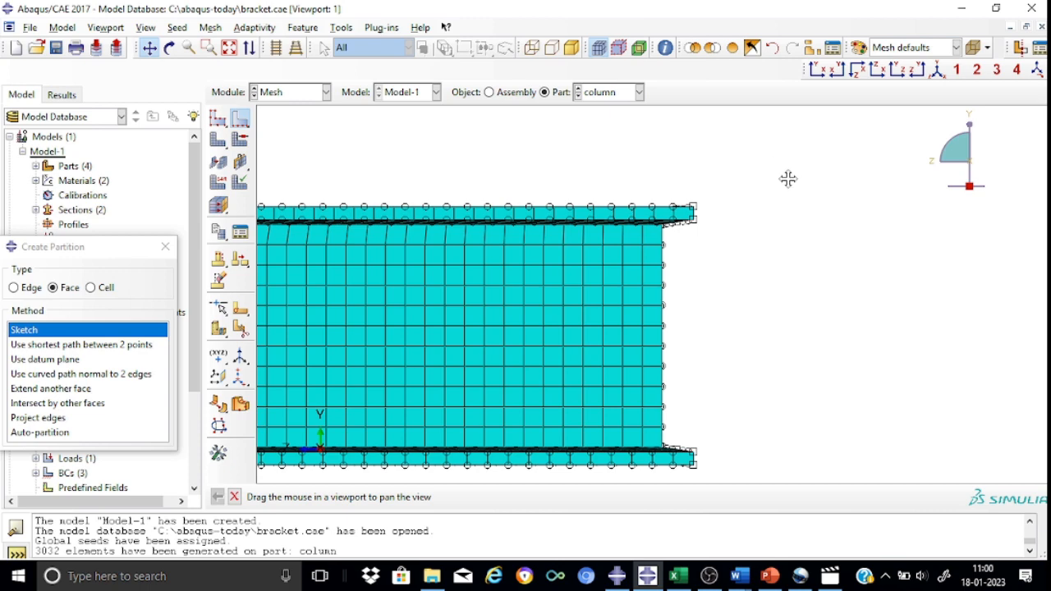
pyautogui.click(234, 497)
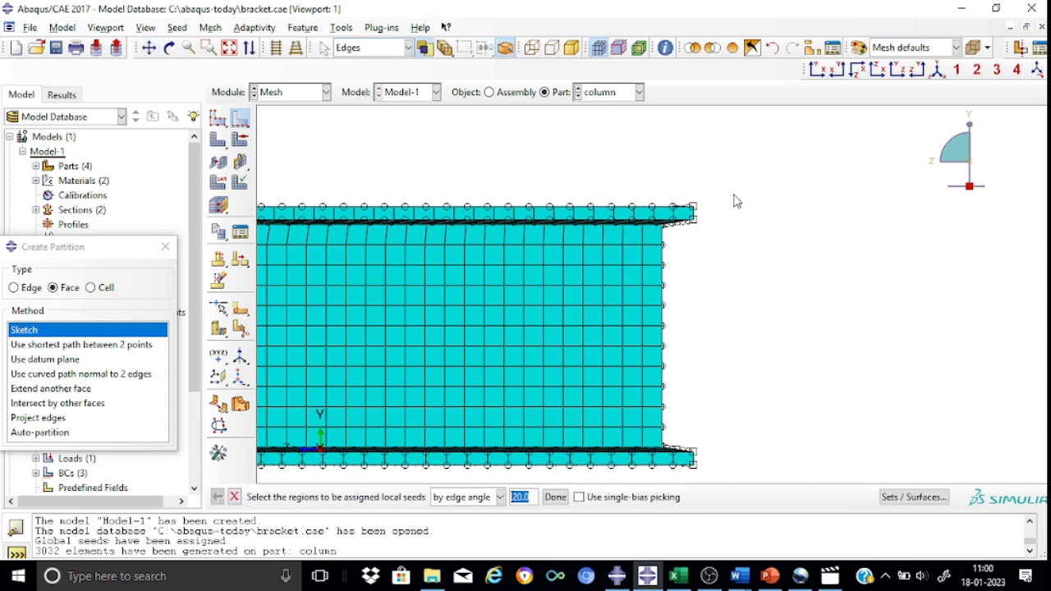
pyautogui.scroll(1, 734, 200)
pyautogui.scroll(1, 734, 200)
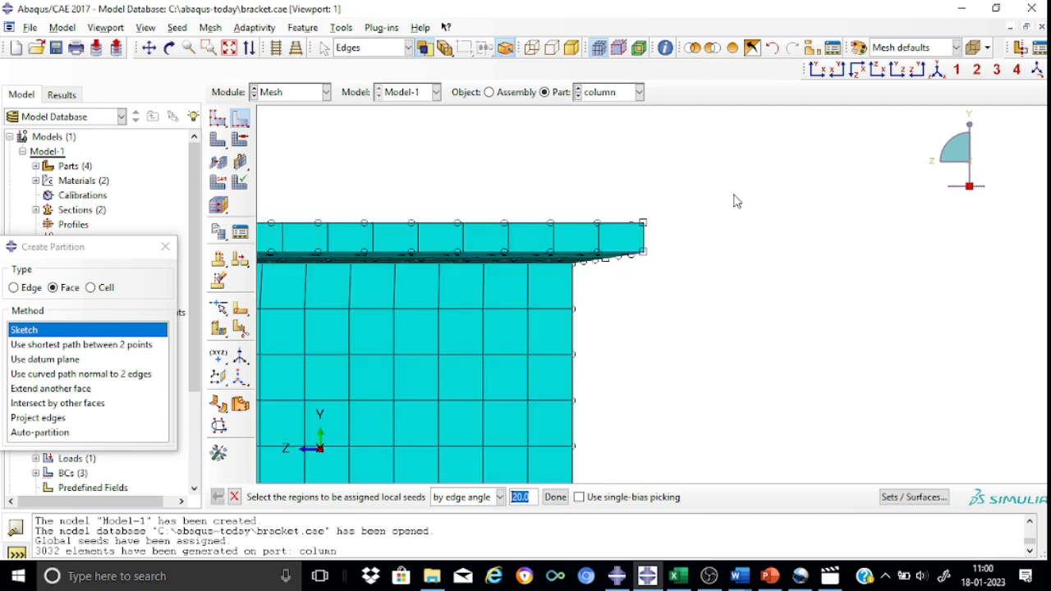
pyautogui.click(645, 241)
pyautogui.click(555, 497)
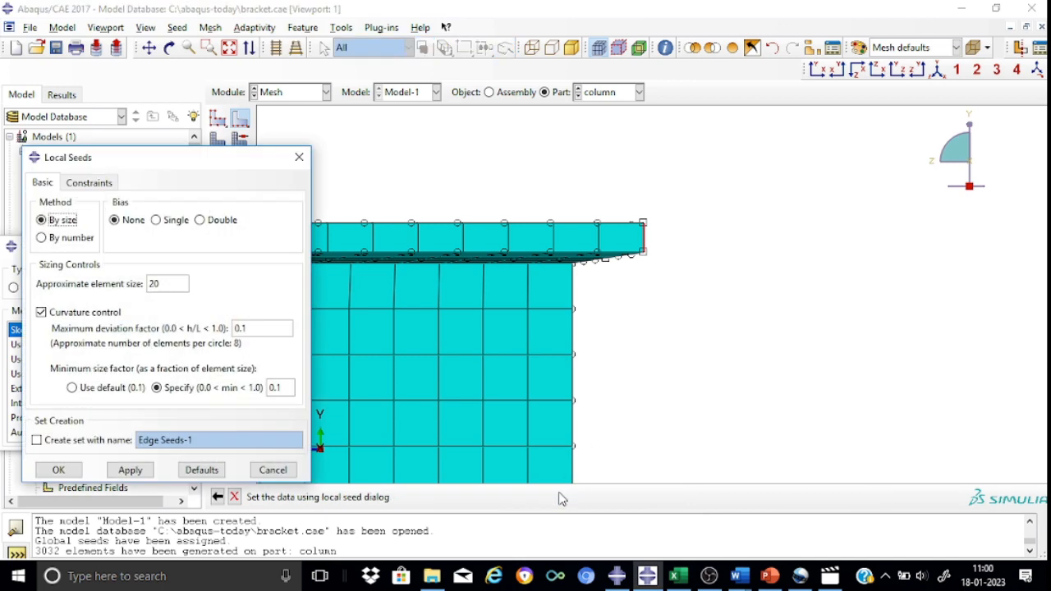
pyautogui.click(74, 239)
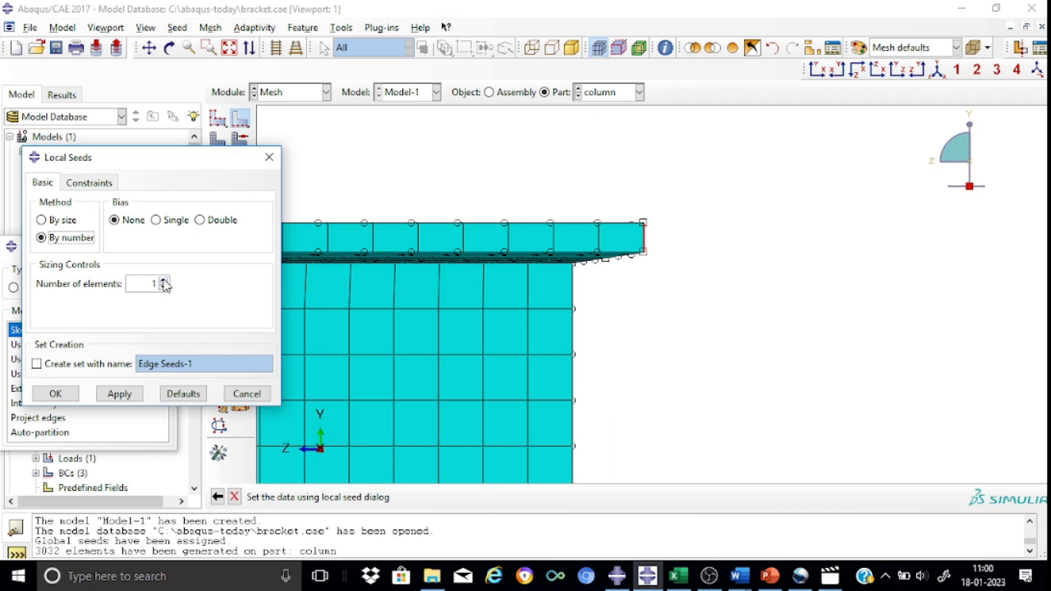
pyautogui.click(163, 281)
pyautogui.click(56, 395)
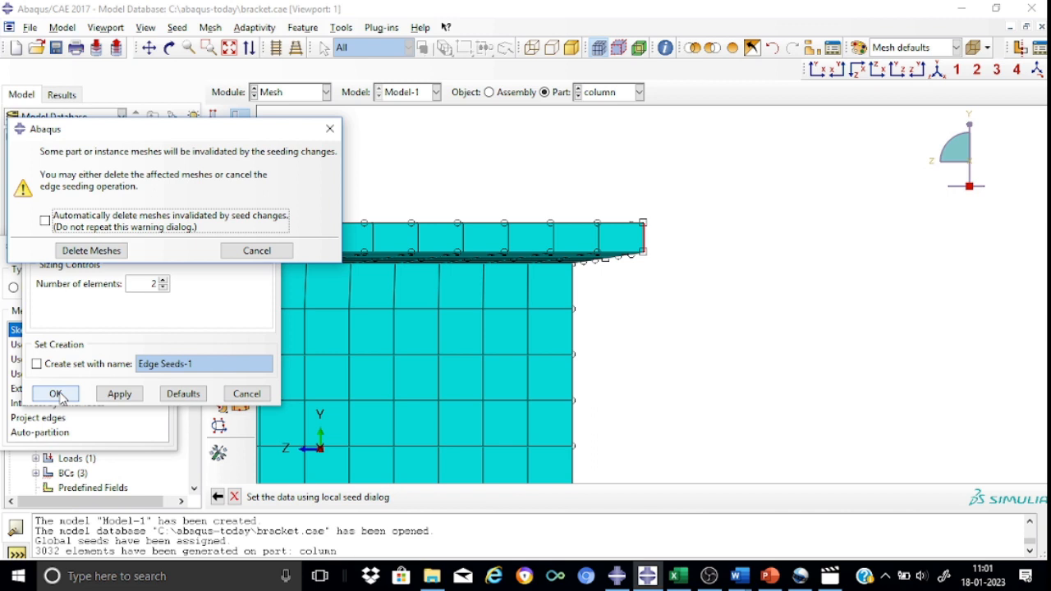
pyautogui.click(66, 251)
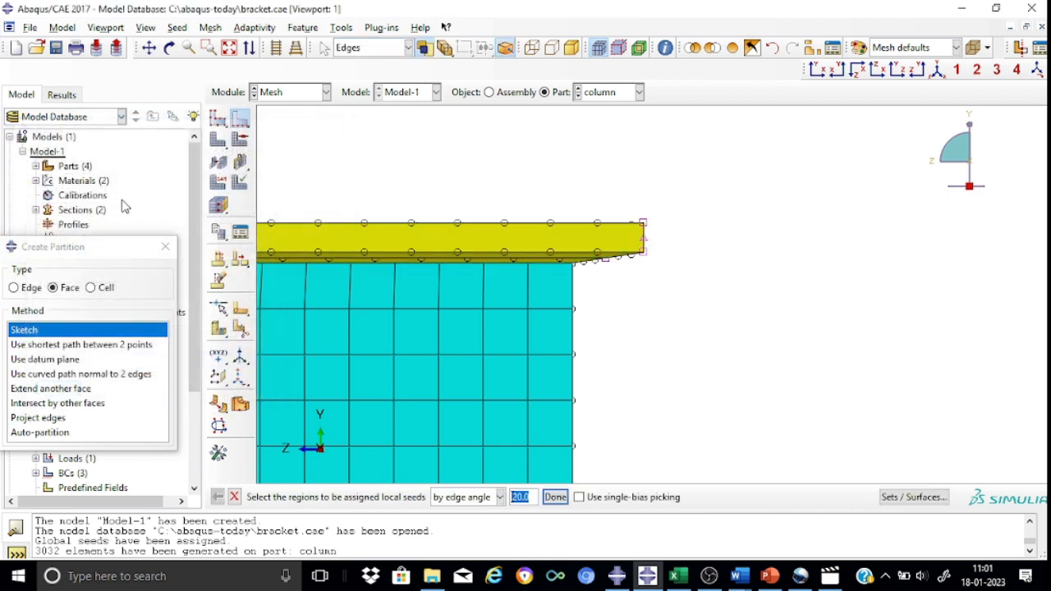
# - Close the partition settings, remesh the column with the new thickness seeds and inspect the bolted flange in isometric view
pyautogui.click(165, 246)
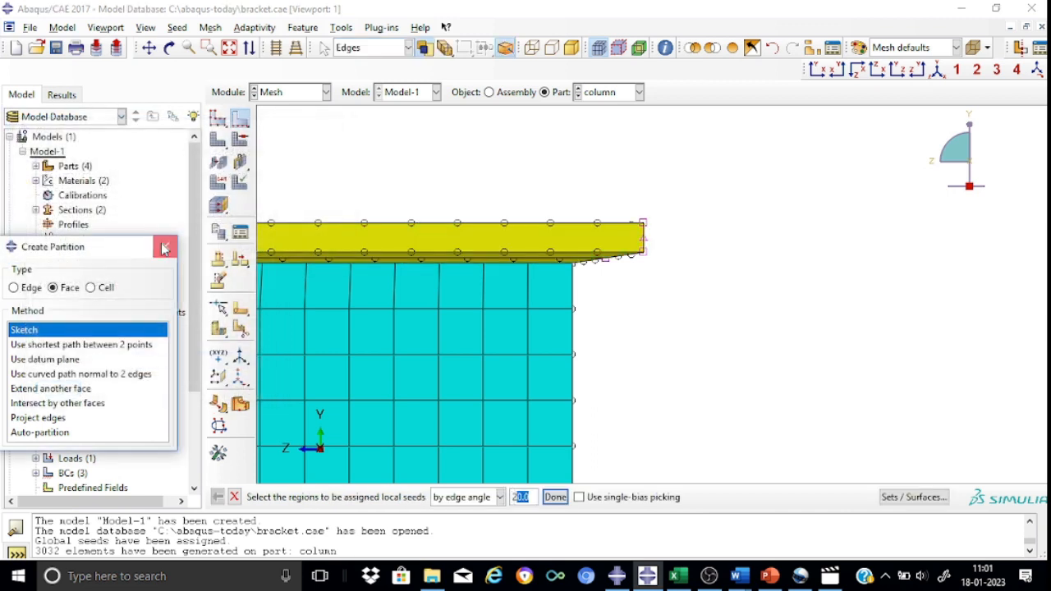
pyautogui.click(220, 141)
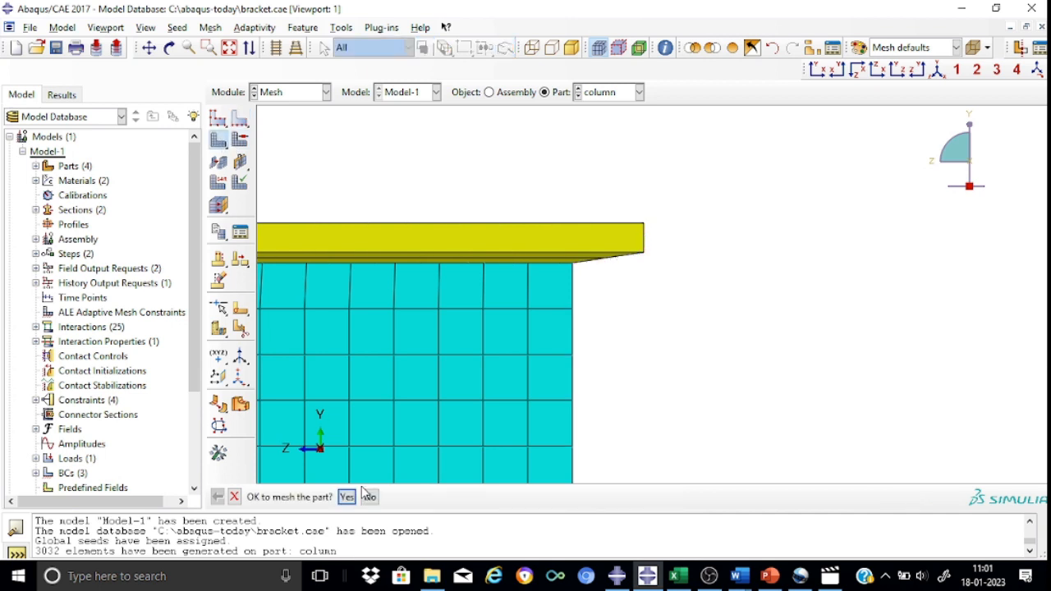
pyautogui.click(347, 498)
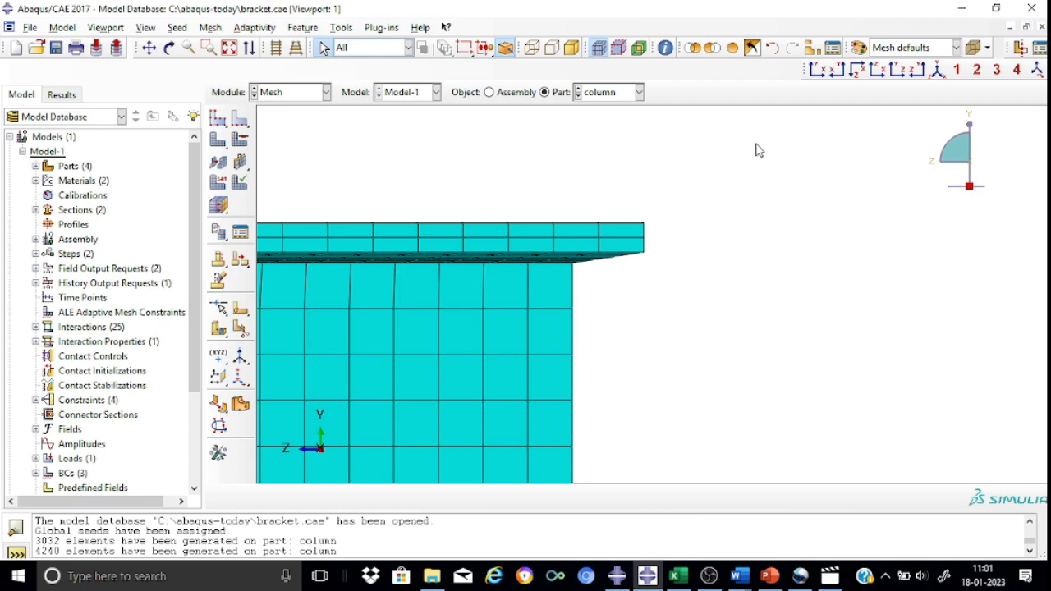
pyautogui.click(938, 70)
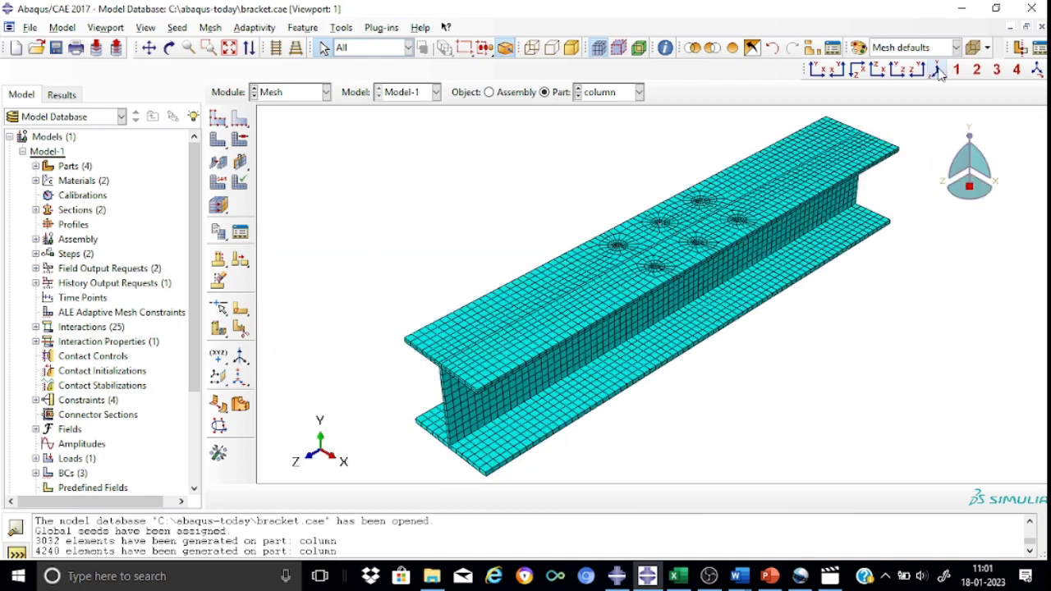
pyautogui.scroll(2, 649, 234)
pyautogui.scroll(4, 649, 234)
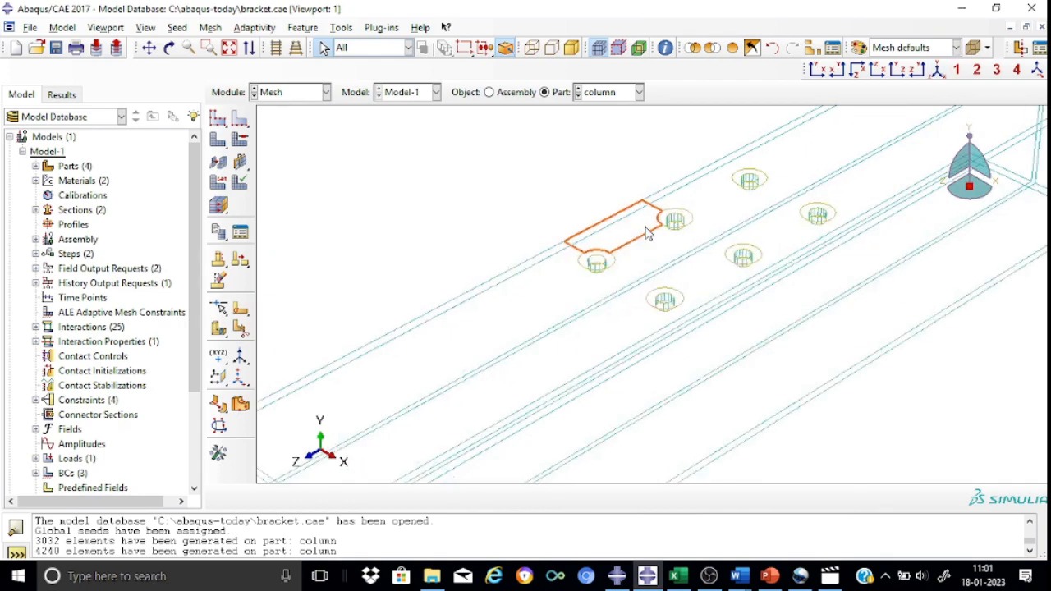
pyautogui.scroll(1, 646, 233)
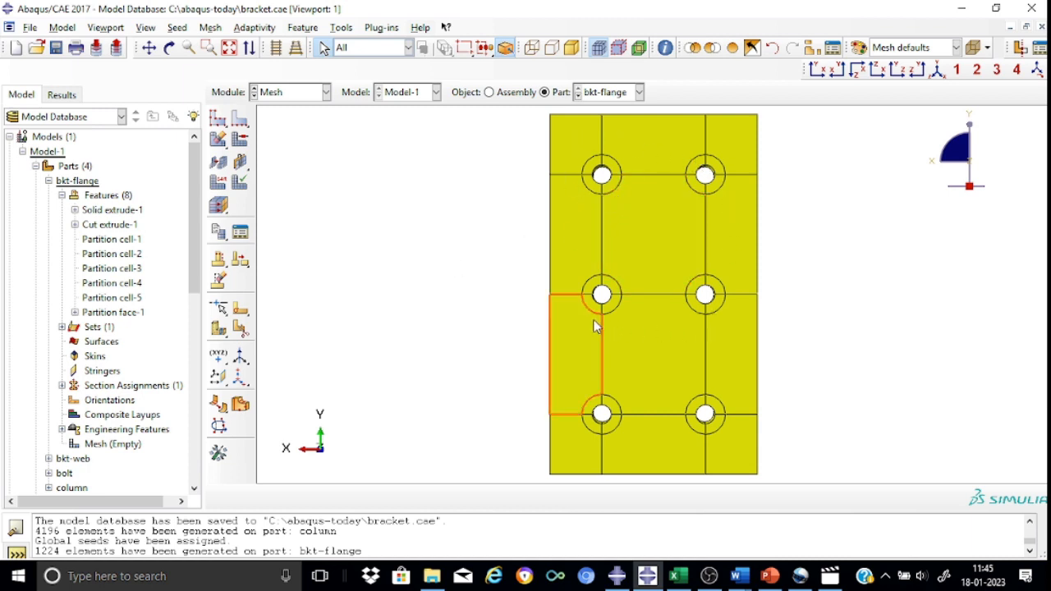
# - Review the global seed settings and the local edge seeds of the bkt-flange part
pyautogui.click(220, 122)
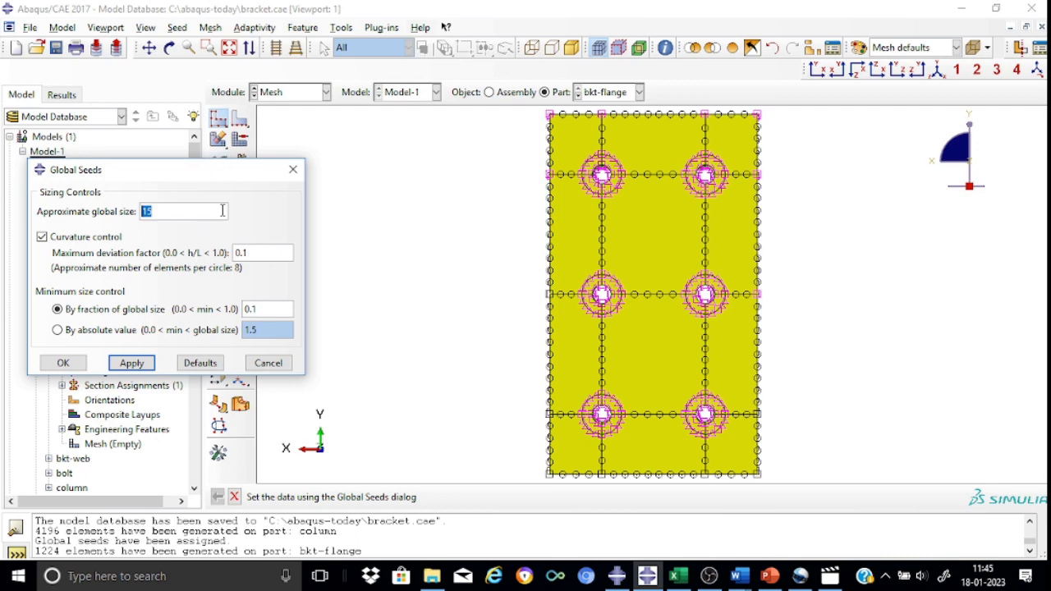
pyautogui.click(293, 170)
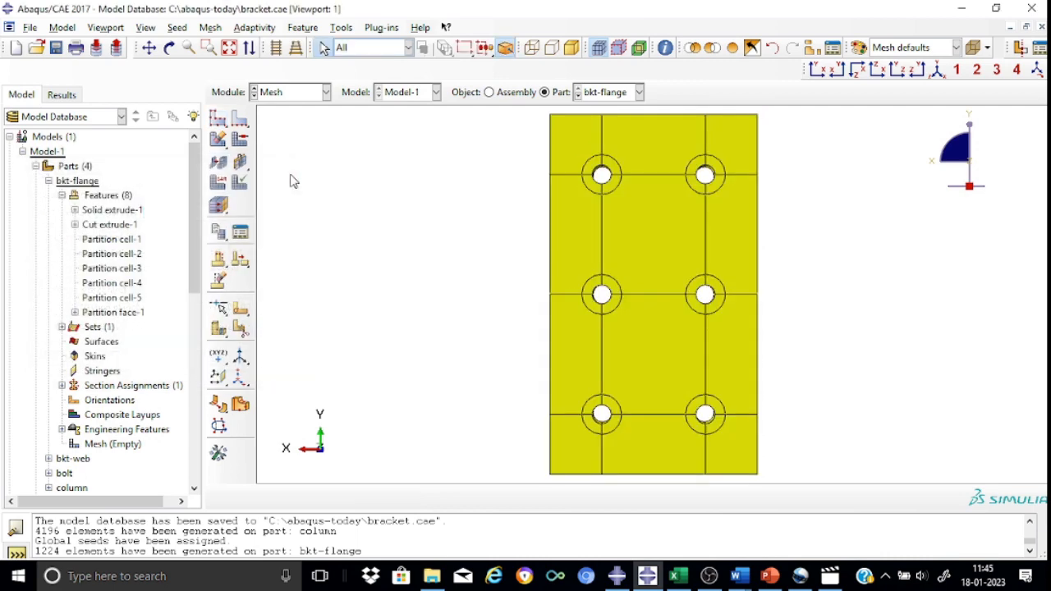
pyautogui.click(238, 122)
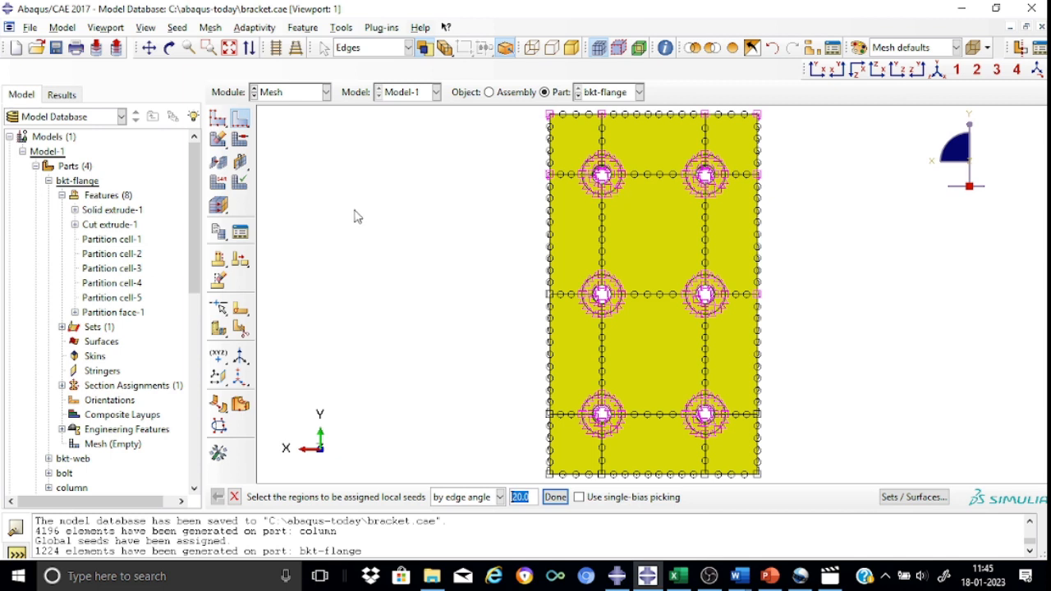
# - Assign Hex mesh controls to the entire bkt-flange using the Sweep technique and Medial axis algorithm with minimized mesh transition
pyautogui.click(244, 141)
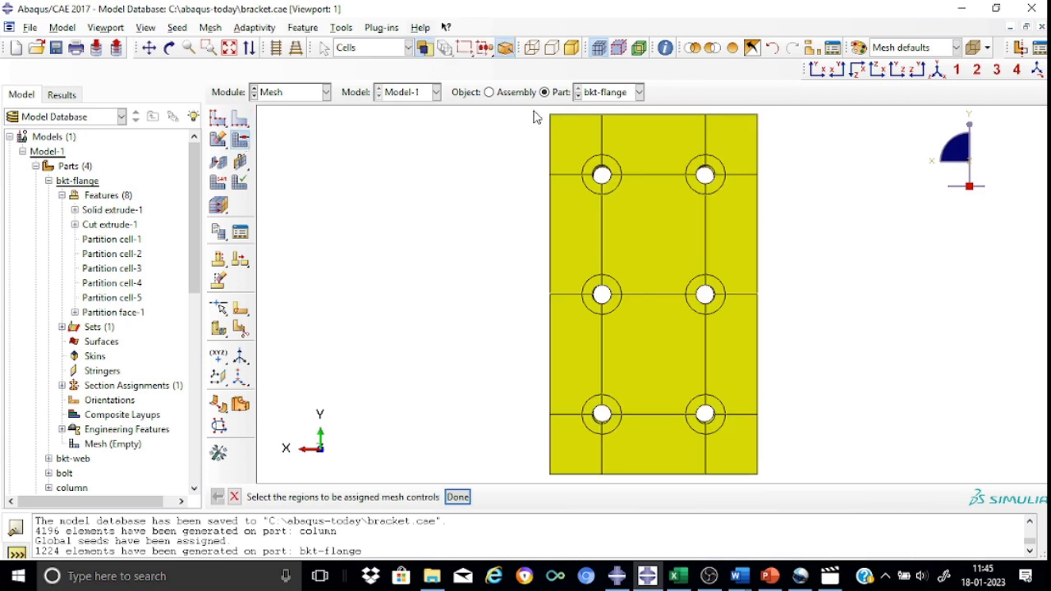
pyautogui.moveTo(534, 115); pyautogui.dragTo(856, 488)
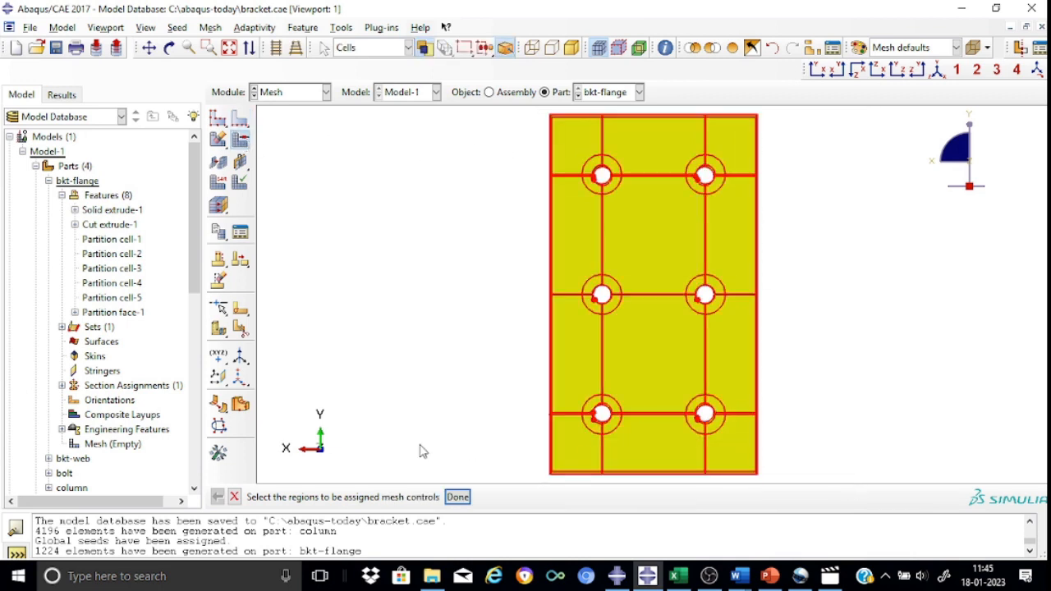
pyautogui.click(458, 497)
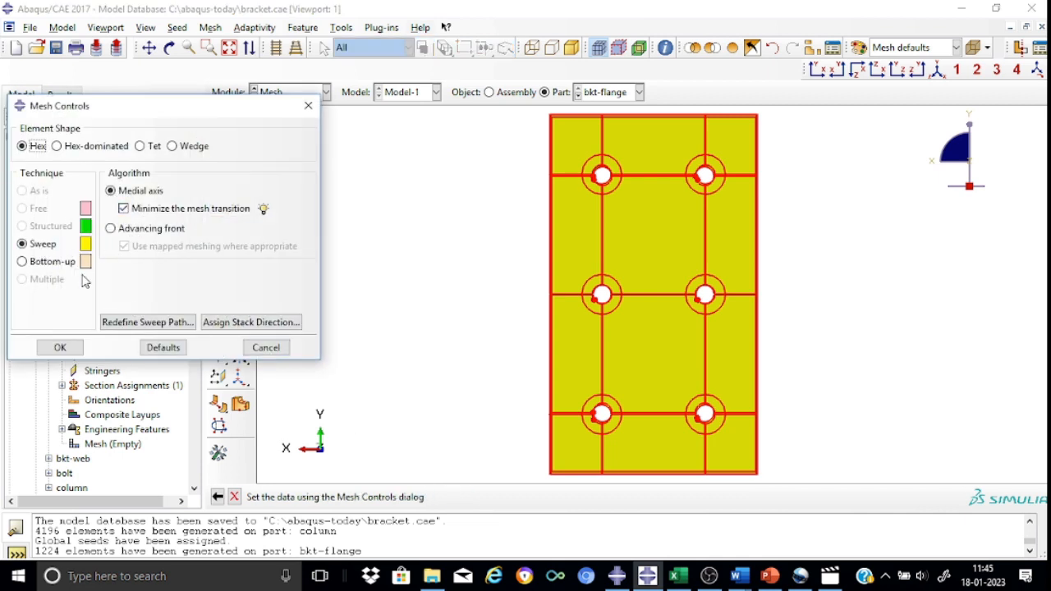
pyautogui.click(60, 347)
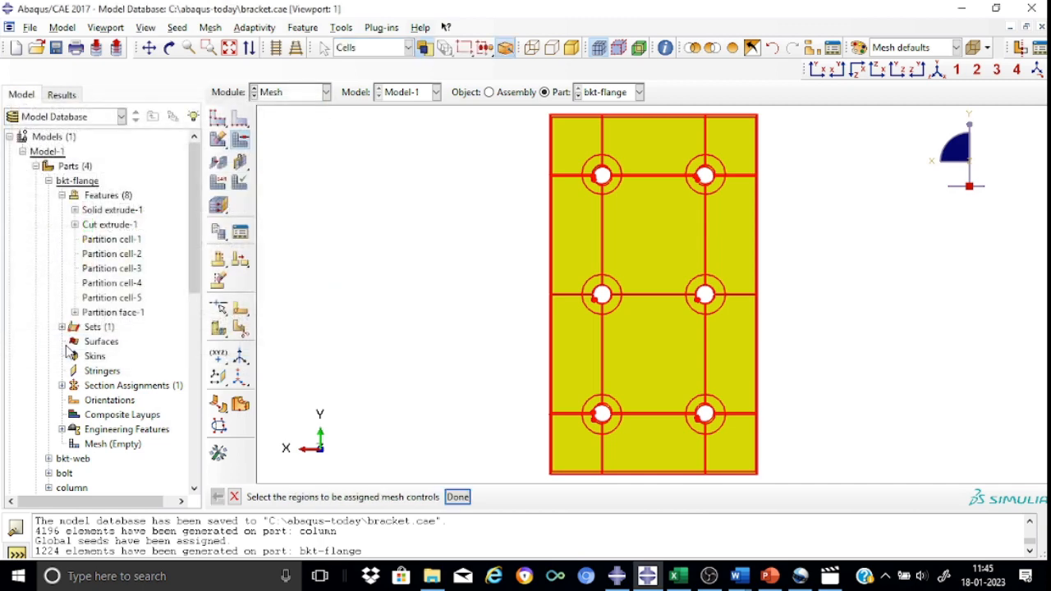
# - Generate the mesh on the bkt-flange part with the assigned mesh controls
pyautogui.click(228, 151)
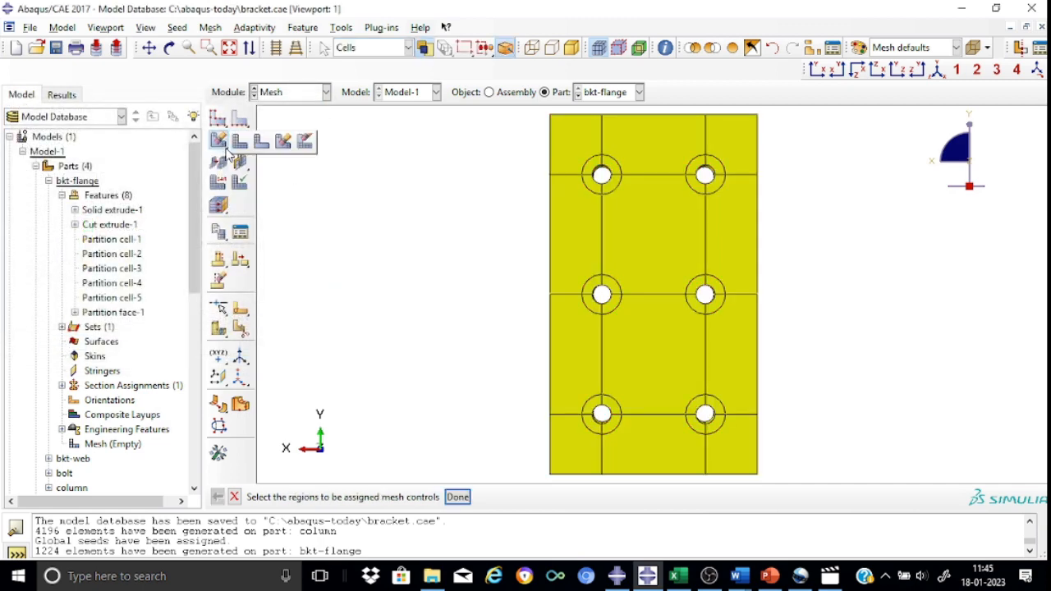
pyautogui.click(241, 143)
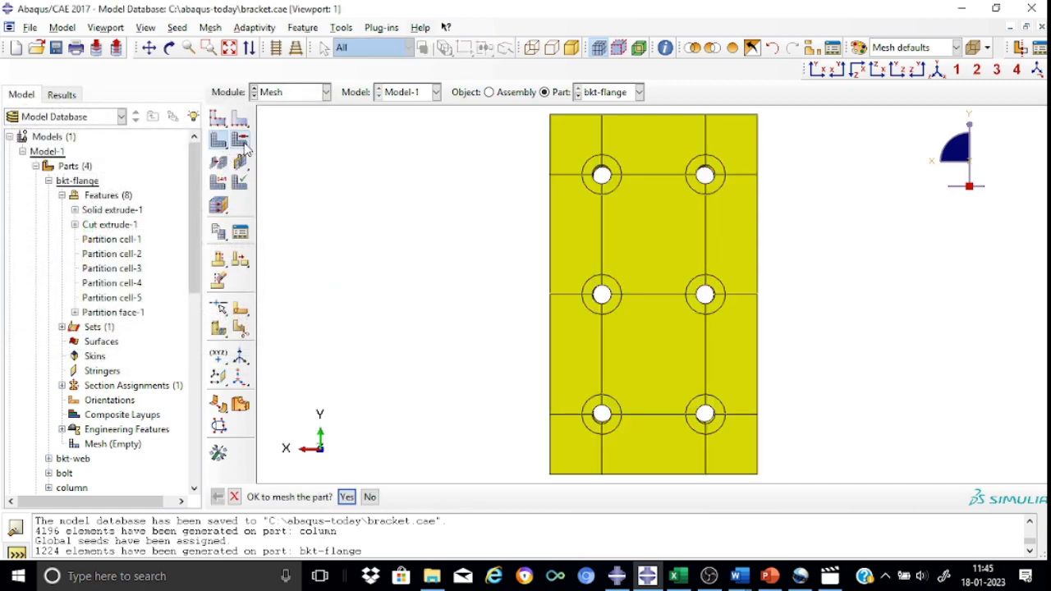
pyautogui.click(348, 497)
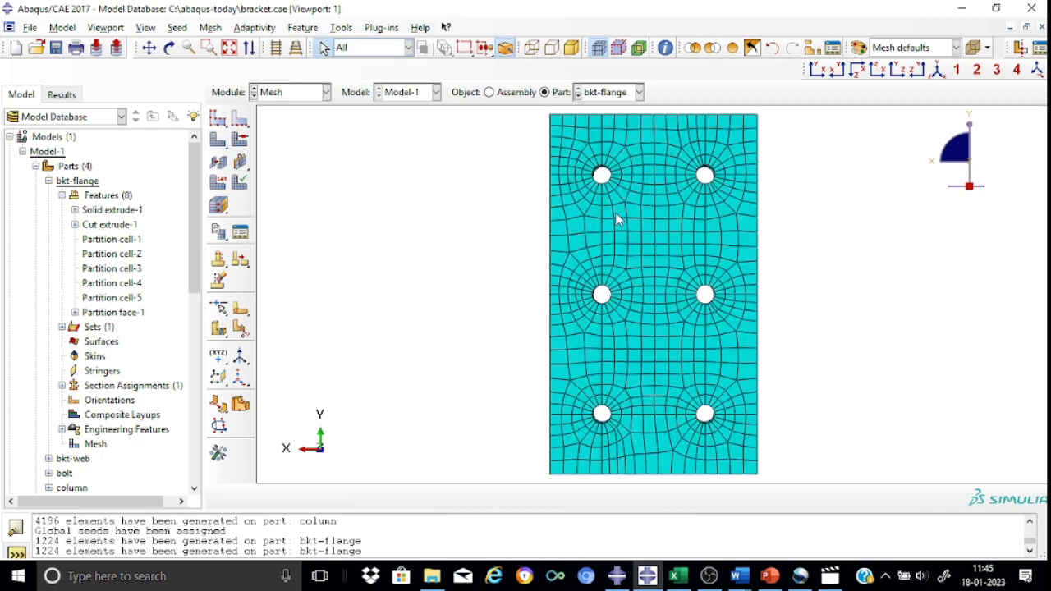
# - Examine the bkt-flange mesh around the bolt holes from the front and through the thickness in isometric view
pyautogui.scroll(4, 605, 198)
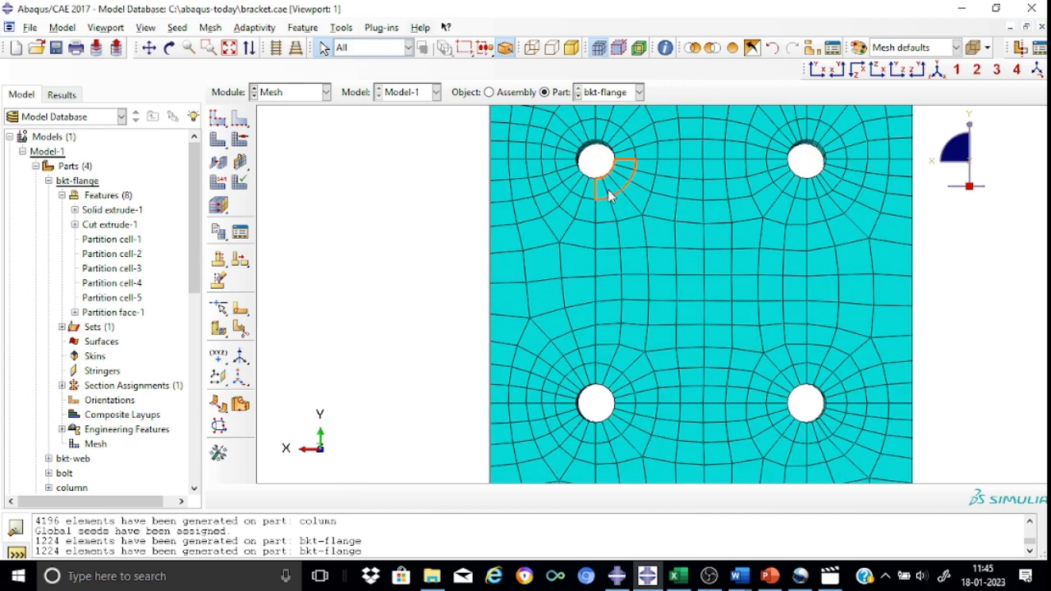
pyautogui.scroll(2, 608, 189)
pyautogui.scroll(-4, 608, 189)
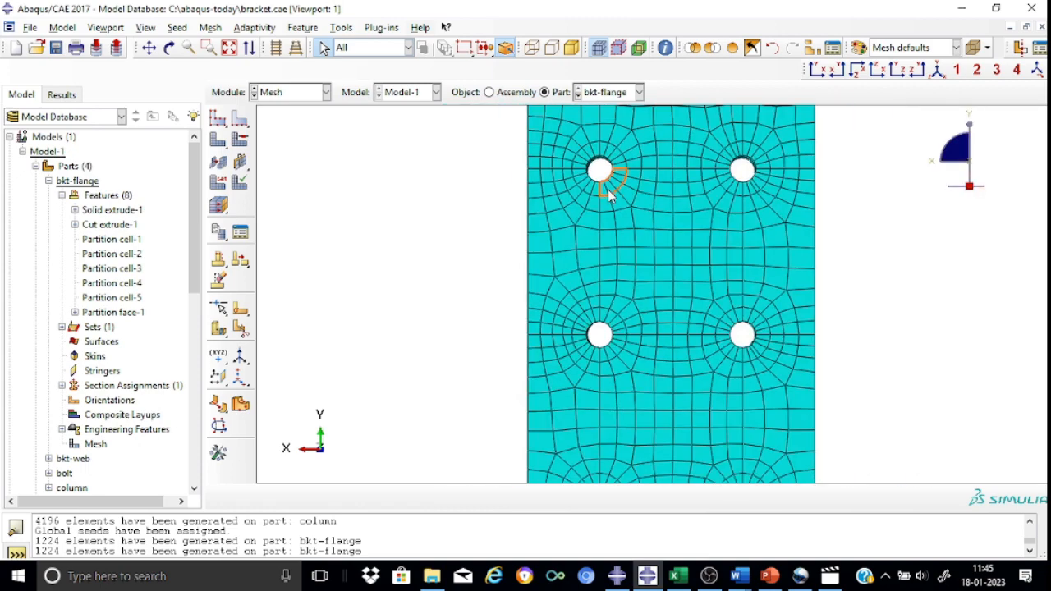
pyautogui.scroll(-2, 620, 382)
pyautogui.scroll(4, 620, 381)
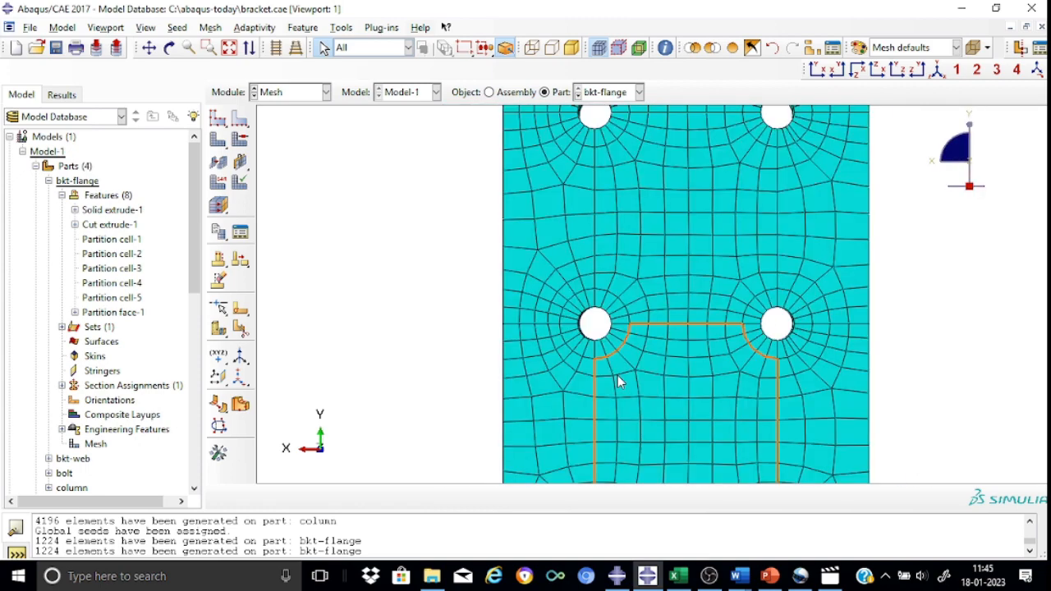
pyautogui.scroll(1, 810, 367)
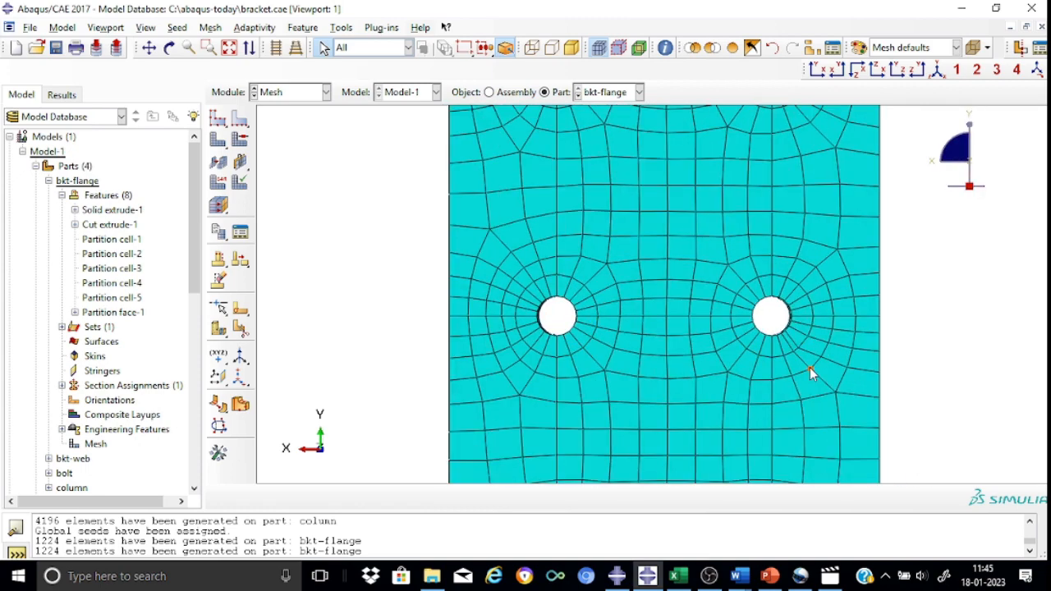
pyautogui.scroll(-4, 810, 367)
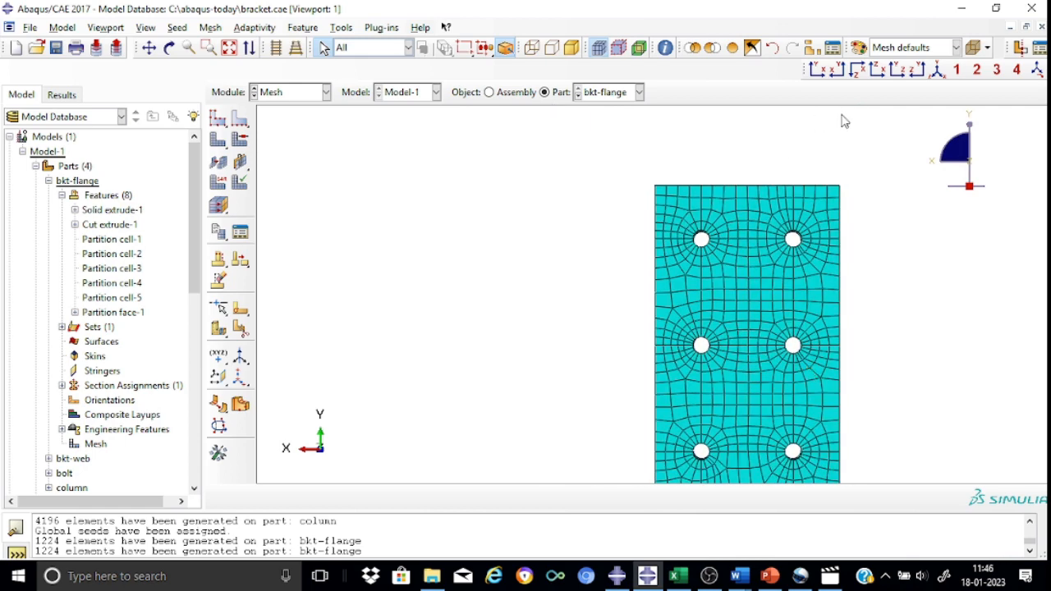
pyautogui.click(937, 72)
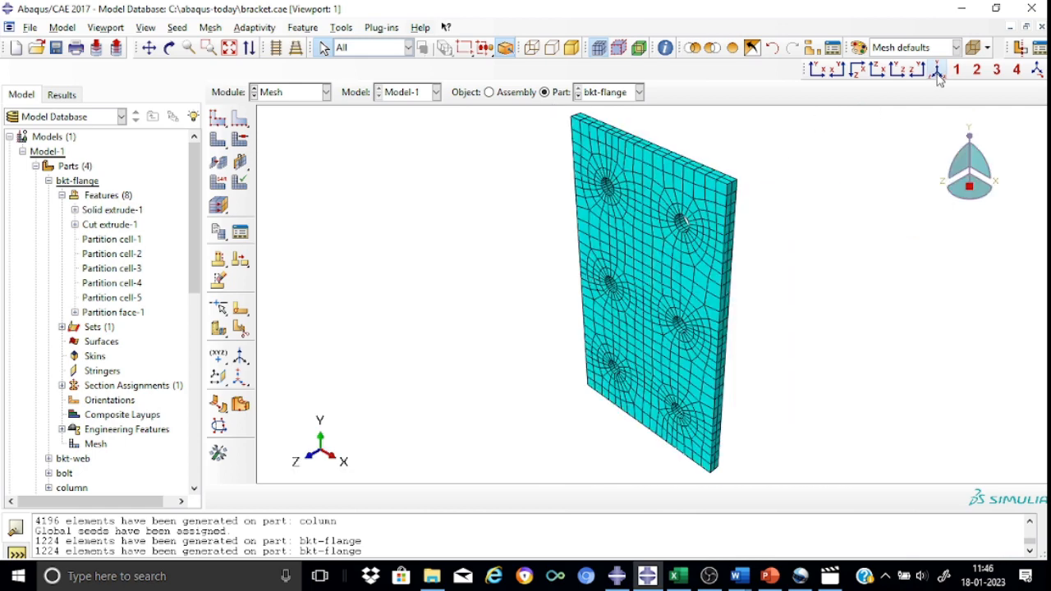
pyautogui.scroll(3, 764, 158)
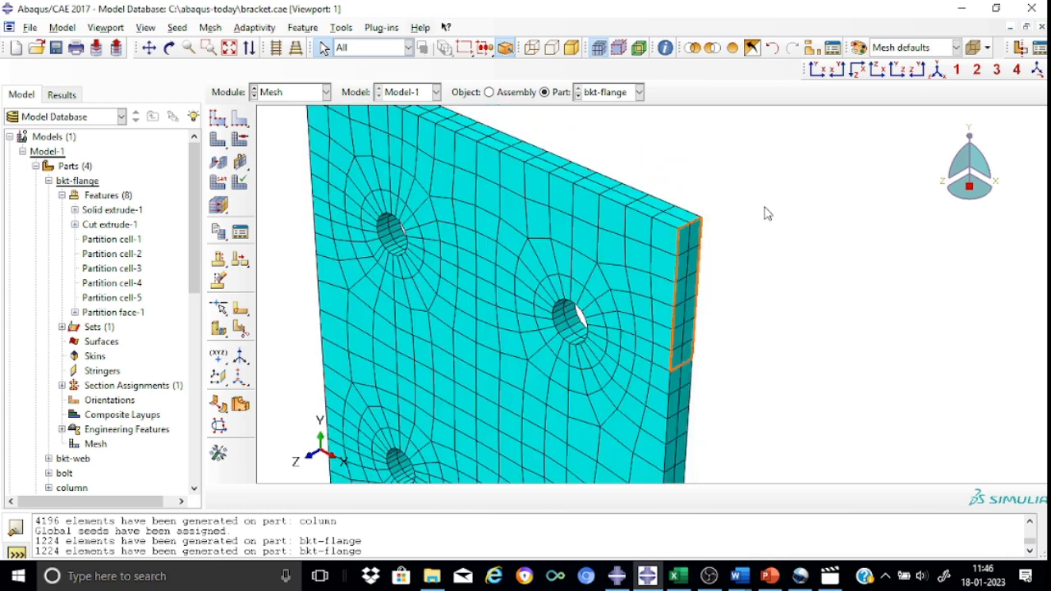
pyautogui.scroll(-5, 764, 214)
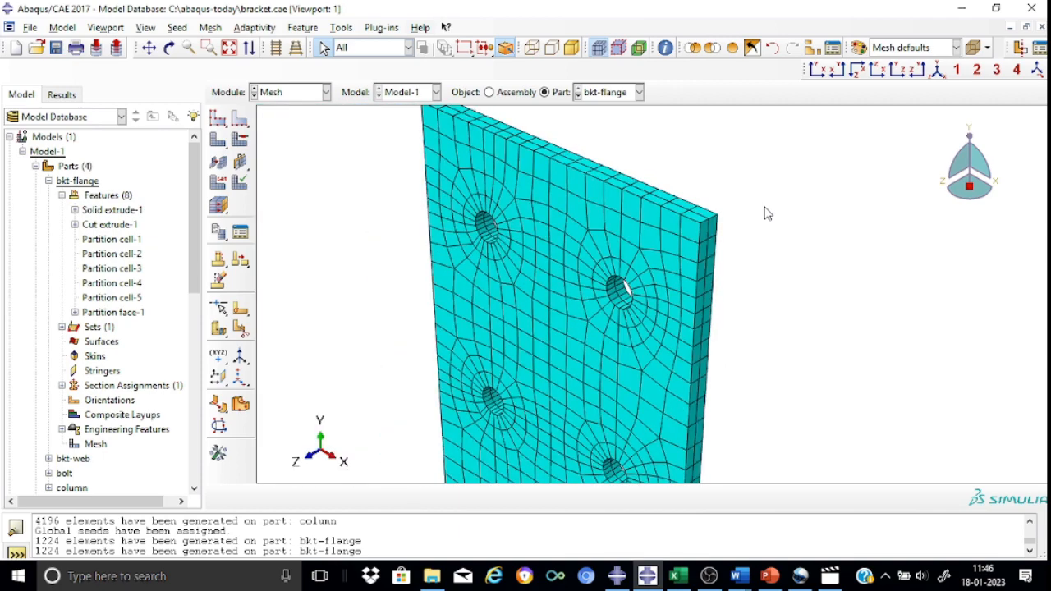
pyautogui.scroll(-3, 764, 215)
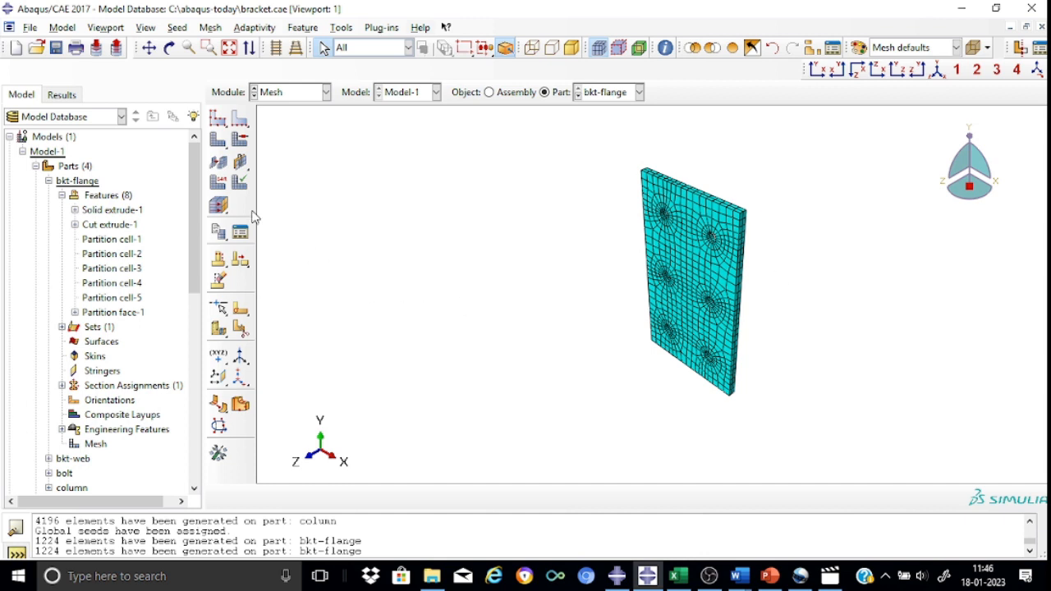
# - Assign Standard, linear 3D Stress elements with reduced integration (C3D8R) to the entire bkt-flange
pyautogui.click(220, 186)
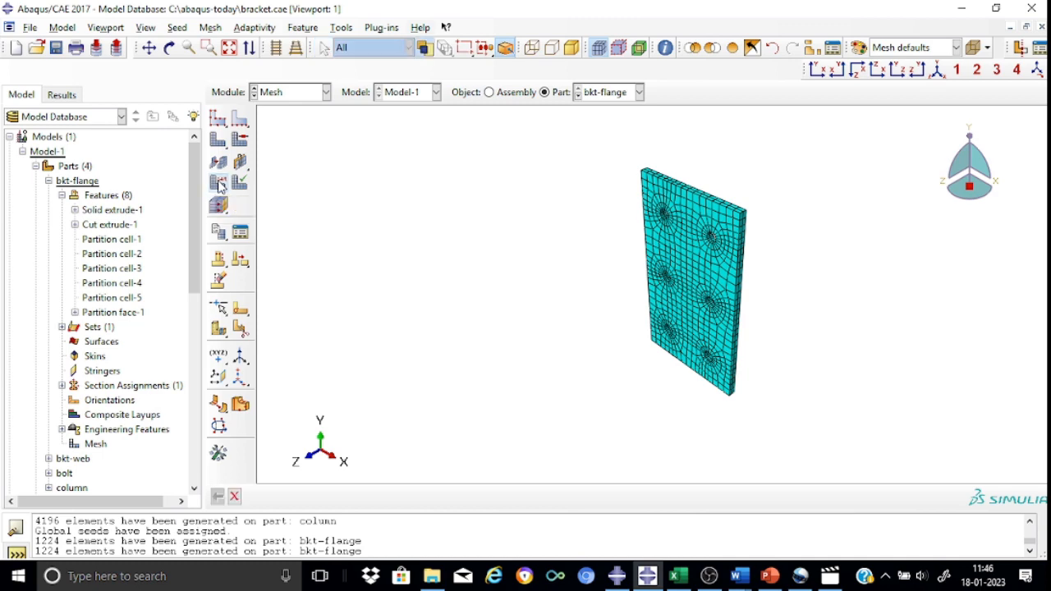
pyautogui.moveTo(618, 141); pyautogui.dragTo(805, 418)
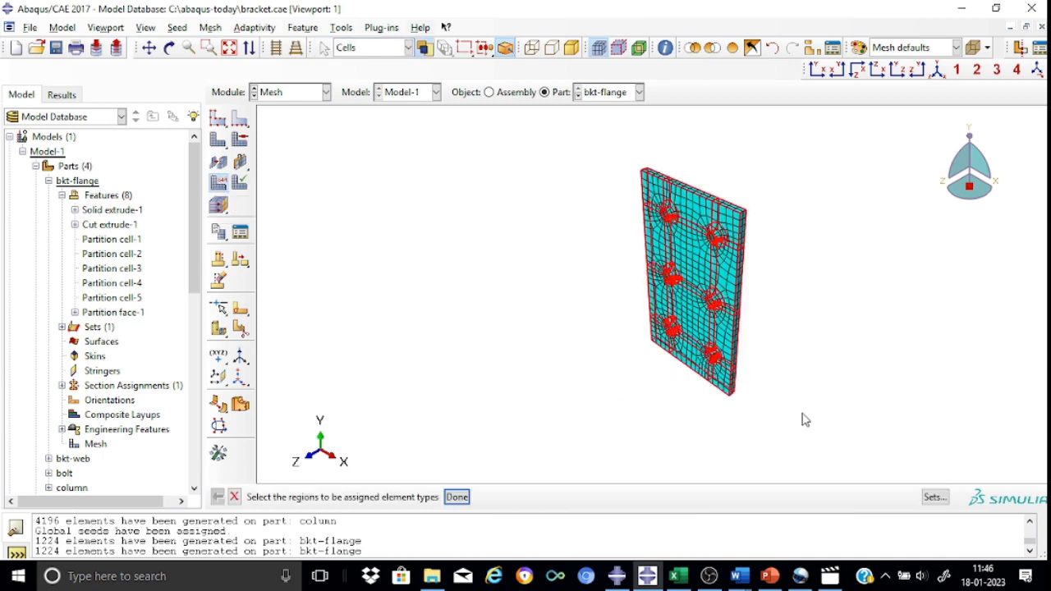
pyautogui.click(458, 497)
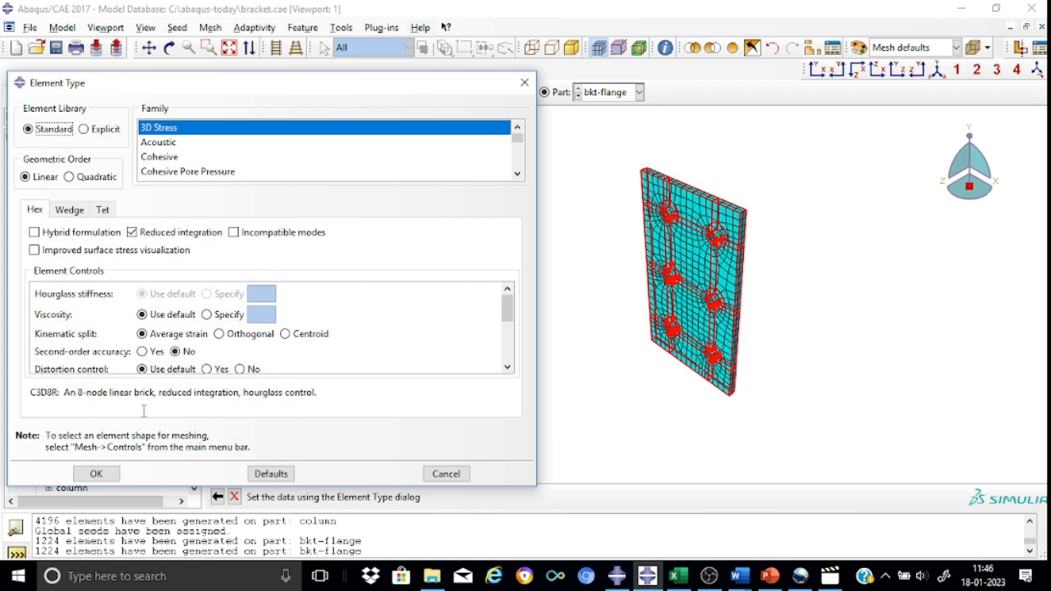
pyautogui.click(97, 474)
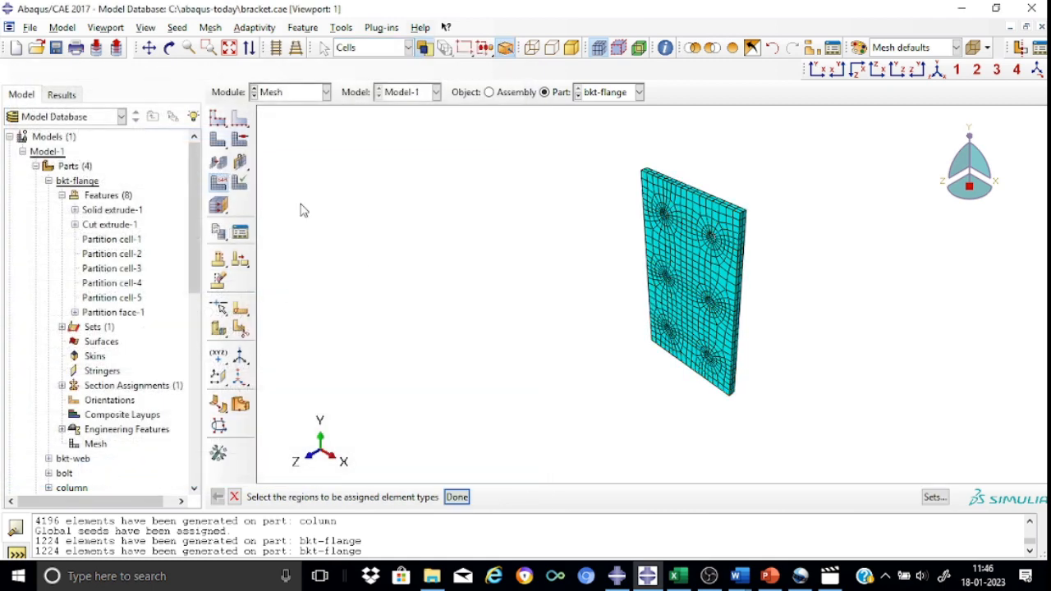
# - Verify the shape metrics of the whole bkt-flange mesh for elements with an aspect ratio greater than 5
pyautogui.click(240, 182)
pyautogui.moveTo(611, 149); pyautogui.dragTo(835, 457)
pyautogui.click(480, 497)
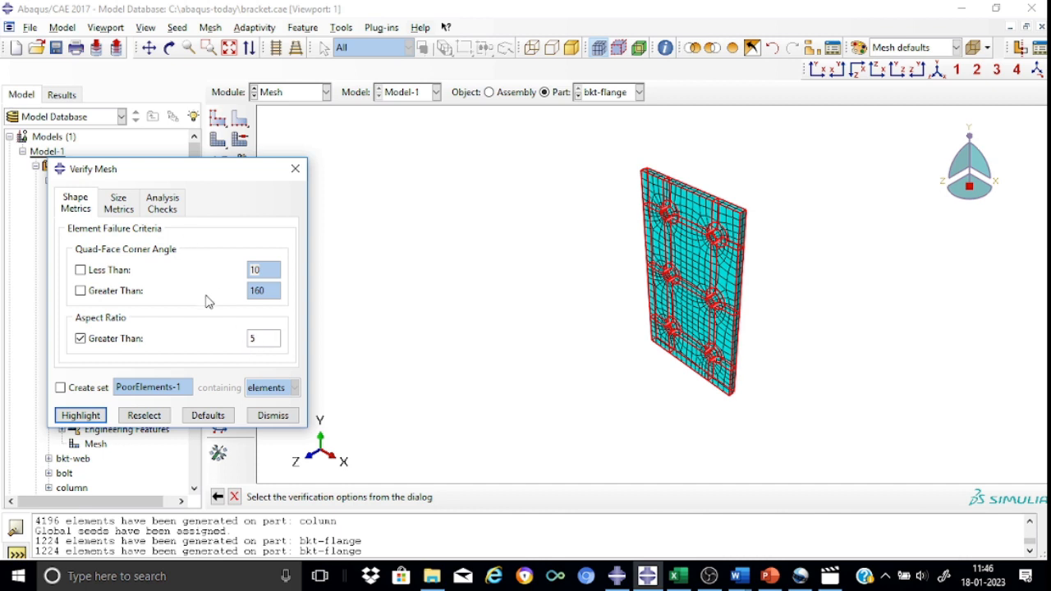
pyautogui.click(86, 419)
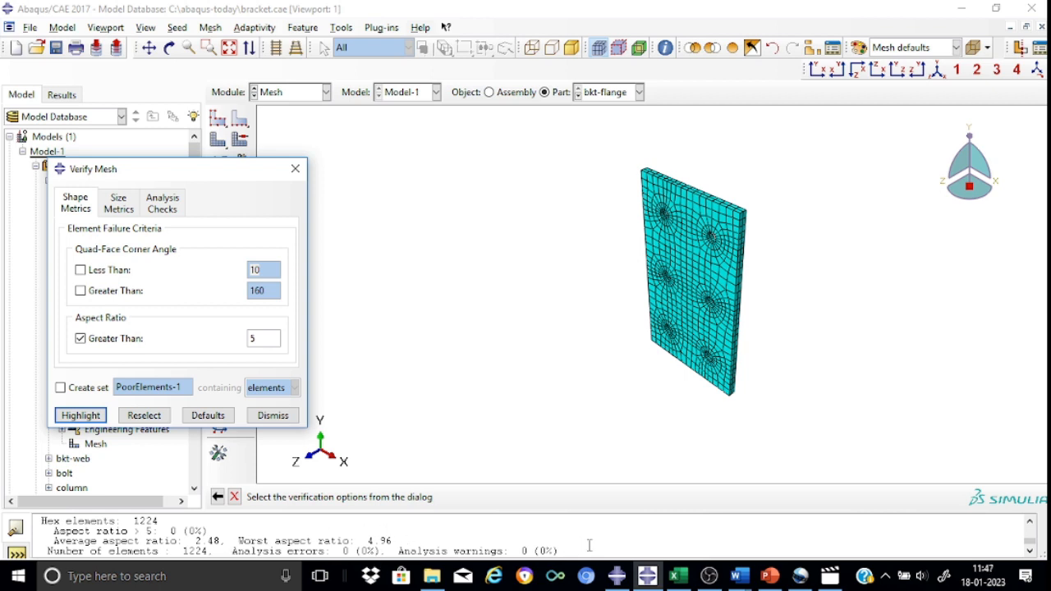
pyautogui.click(295, 168)
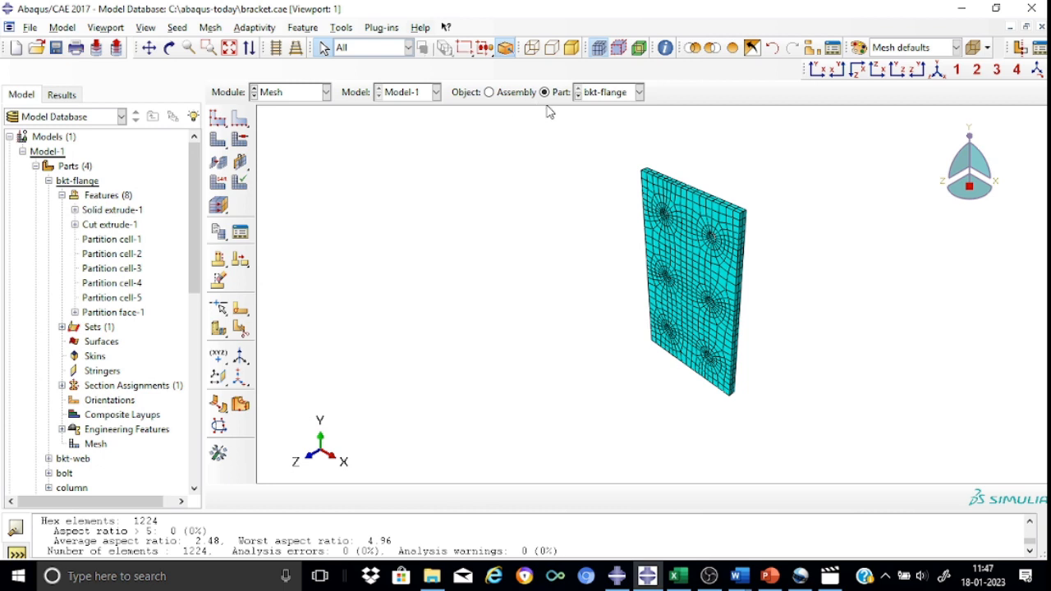
# - Switch to the bkt-web part and seed it with an approximate global size of 15 and curvature control of 0.1
pyautogui.click(640, 92)
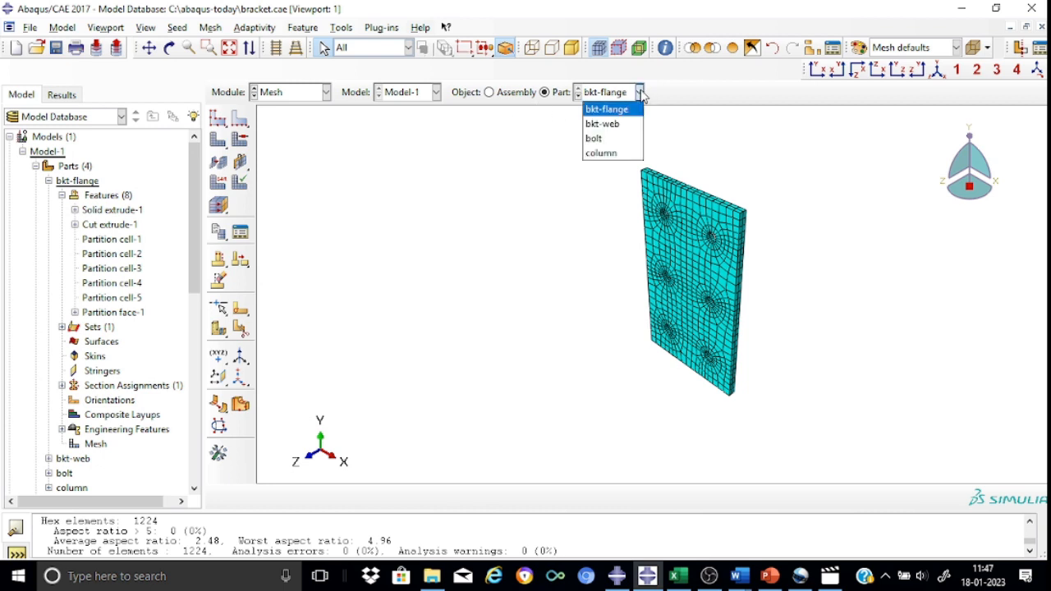
pyautogui.click(624, 124)
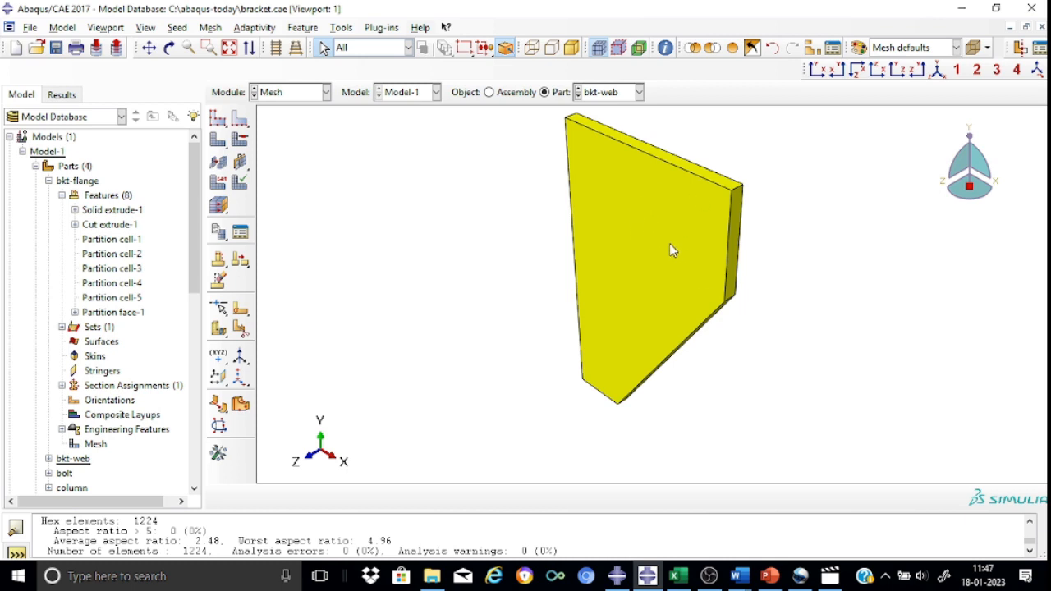
pyautogui.click(218, 121)
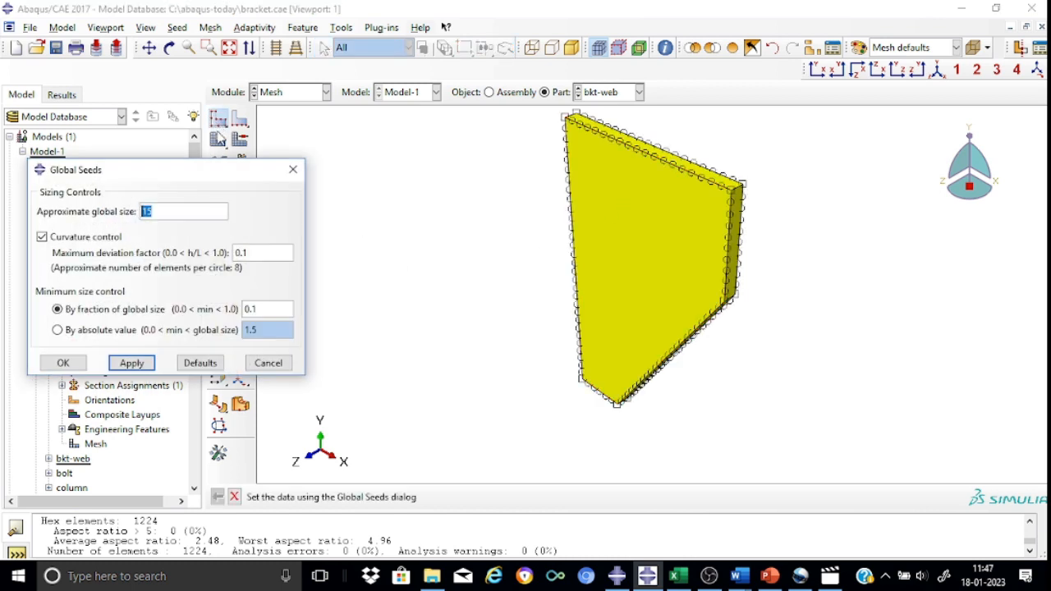
pyautogui.click(70, 365)
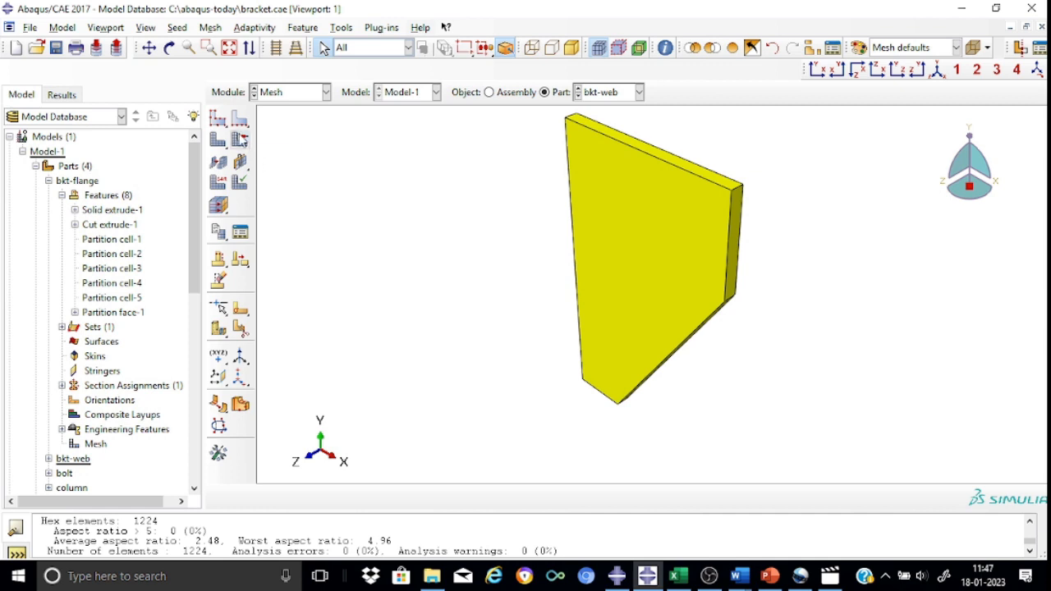
# - Apply Hex-dominated Sweep mesh controls with the Advancing front algorithm and mapped meshing to bkt-web, and mesh the part
pyautogui.click(240, 140)
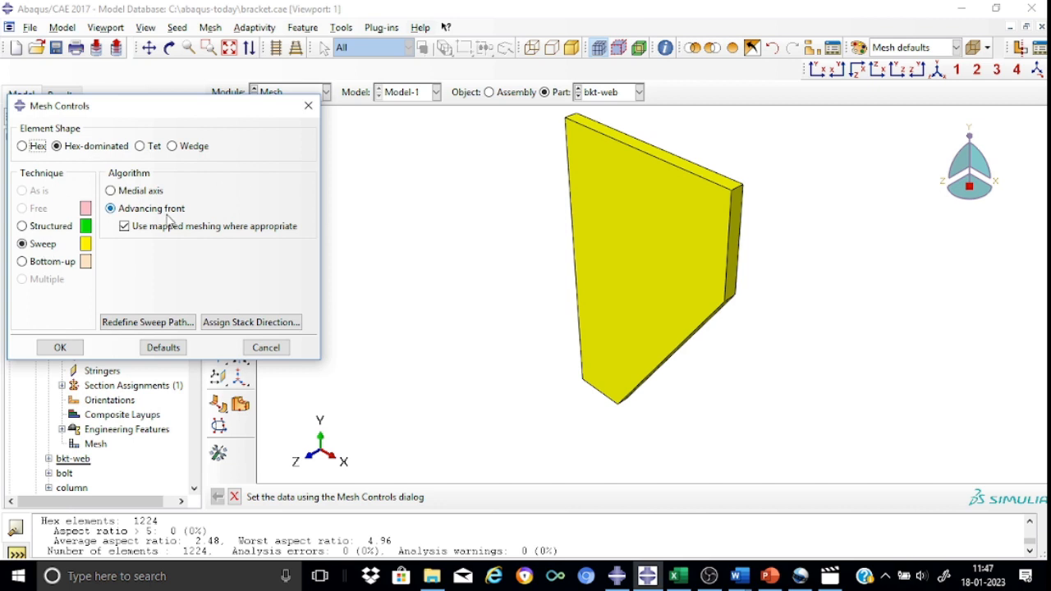
pyautogui.click(61, 348)
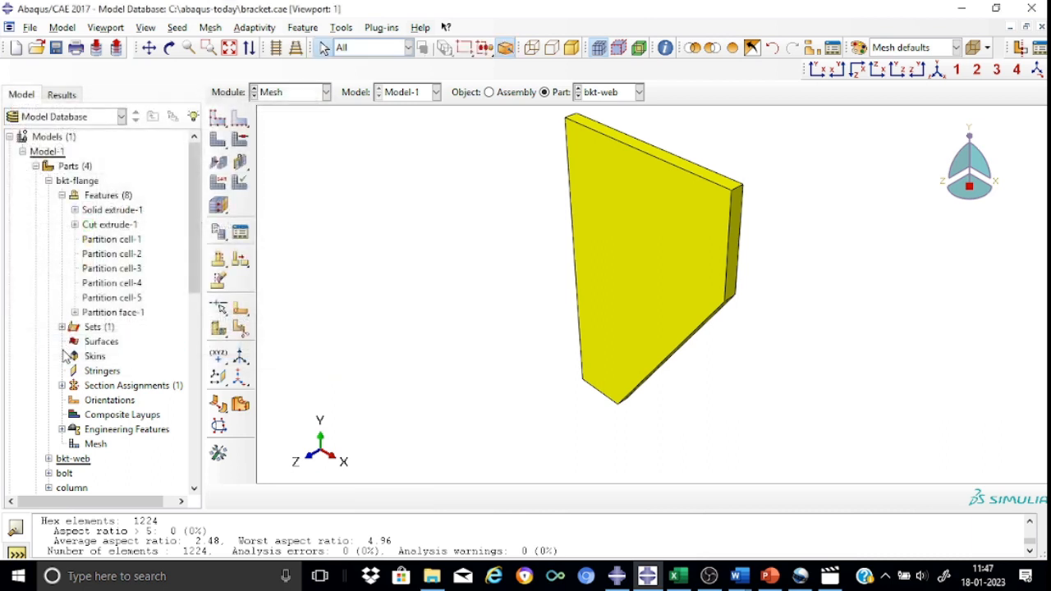
pyautogui.click(220, 141)
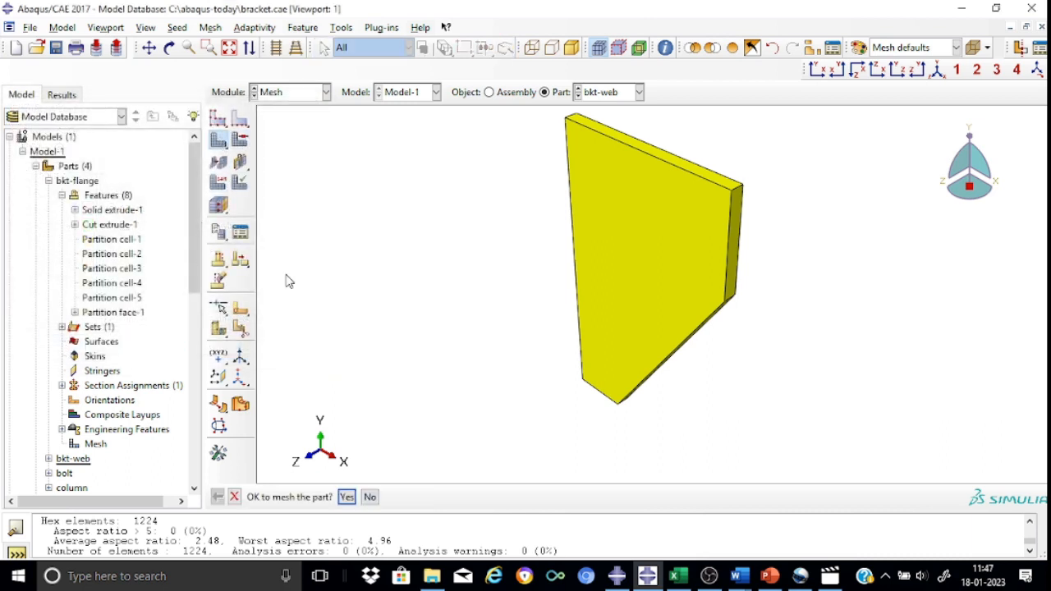
pyautogui.click(346, 498)
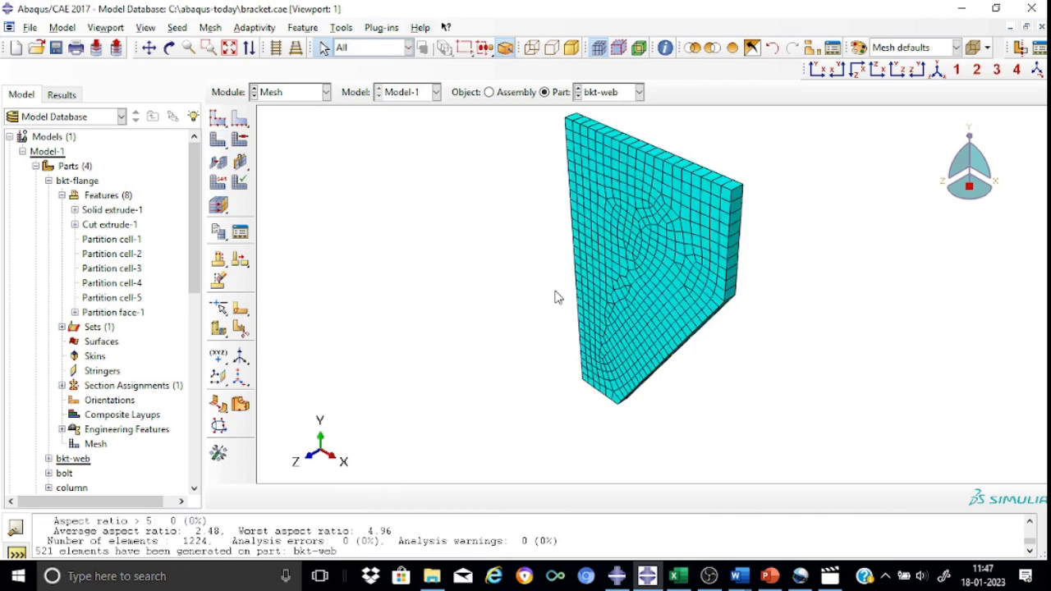
# - Inspect the bkt-web mesh and verify the whole part for elements with an aspect ratio greater than 5
pyautogui.scroll(2, 680, 180)
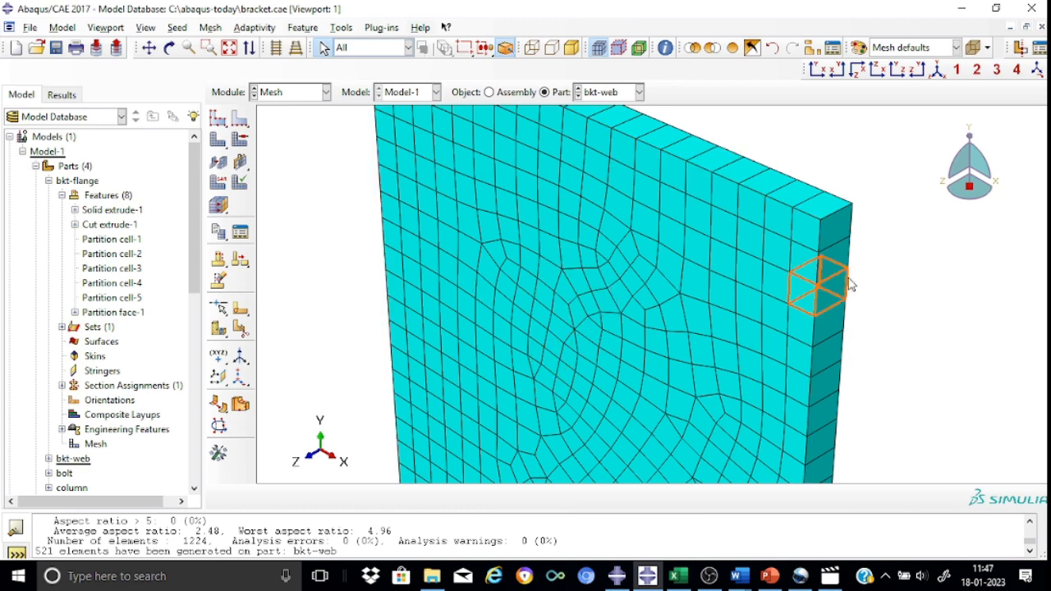
pyautogui.scroll(-5, 850, 283)
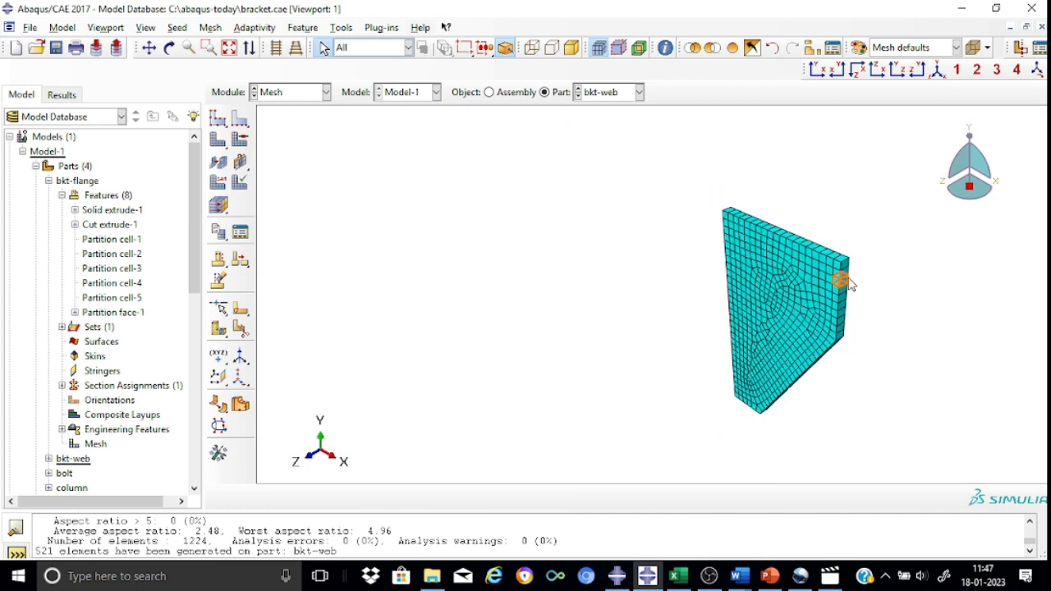
pyautogui.scroll(-3, 787, 189)
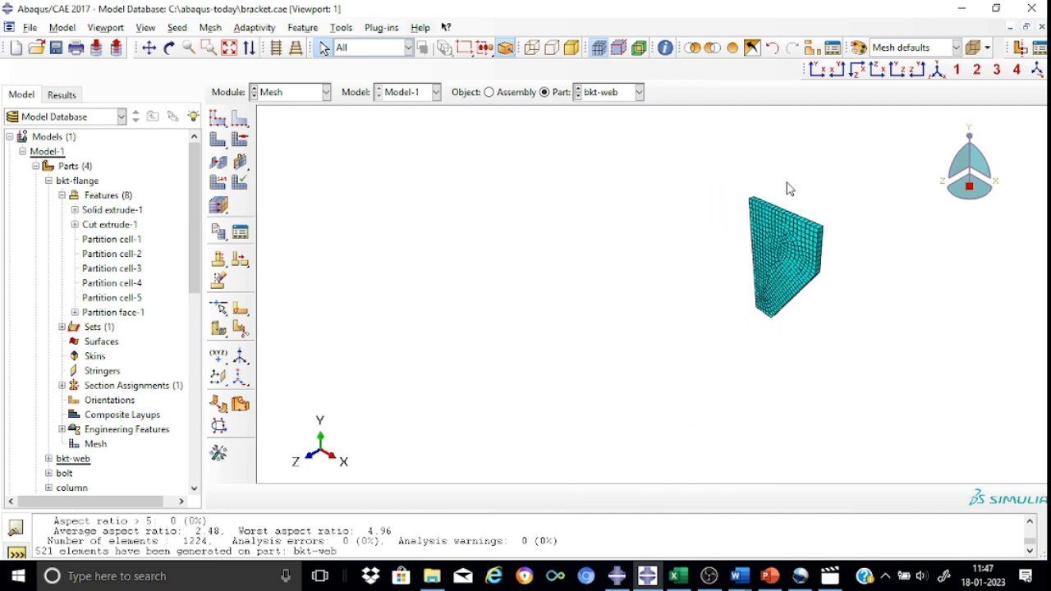
pyautogui.scroll(5, 787, 188)
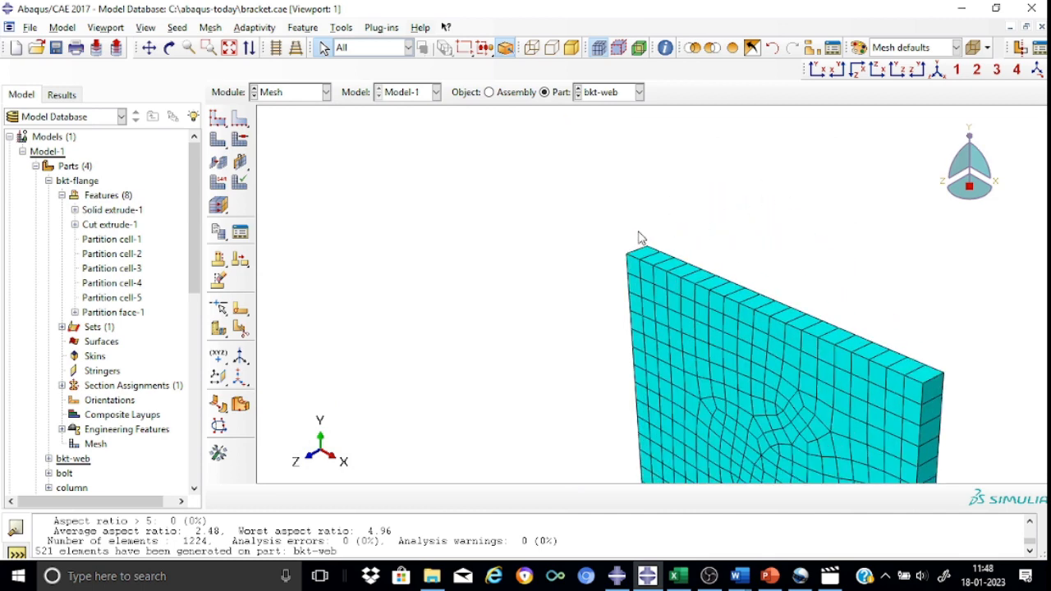
pyautogui.scroll(-3, 847, 221)
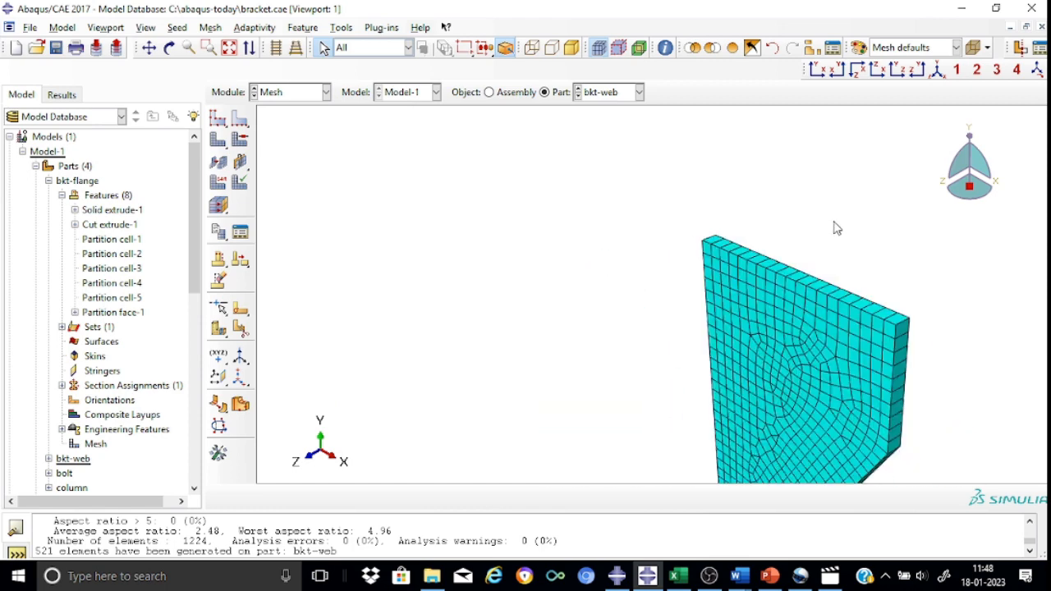
pyautogui.scroll(-2, 837, 228)
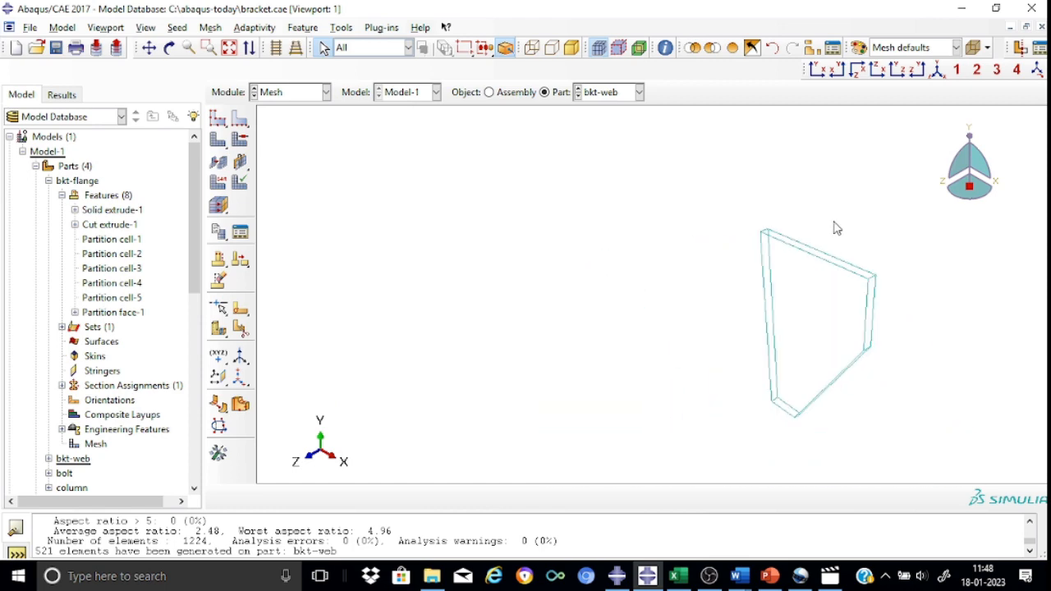
pyautogui.click(243, 185)
pyautogui.moveTo(690, 190); pyautogui.dragTo(926, 419)
pyautogui.click(481, 497)
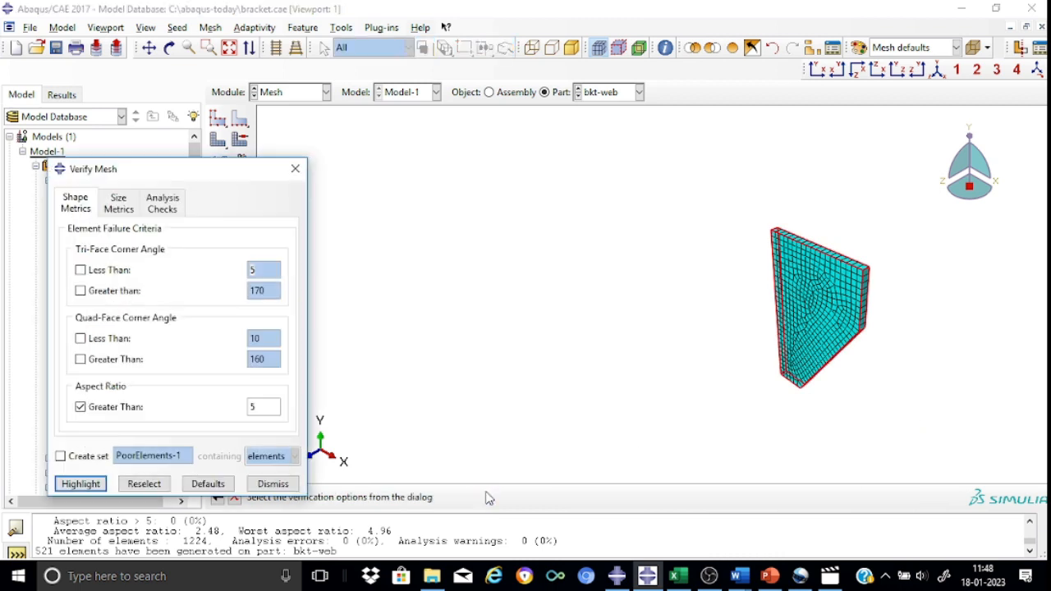
pyautogui.click(79, 484)
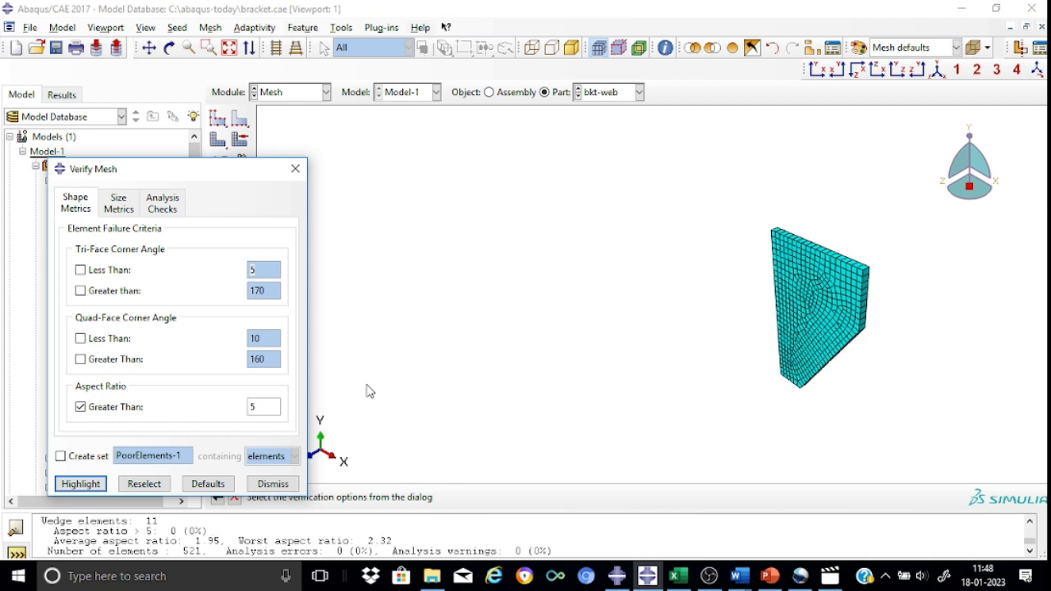
# - Assign the Standard, linear 3D Stress element type C3D8R with reduced integration to the whole bkt-web part
pyautogui.click(294, 170)
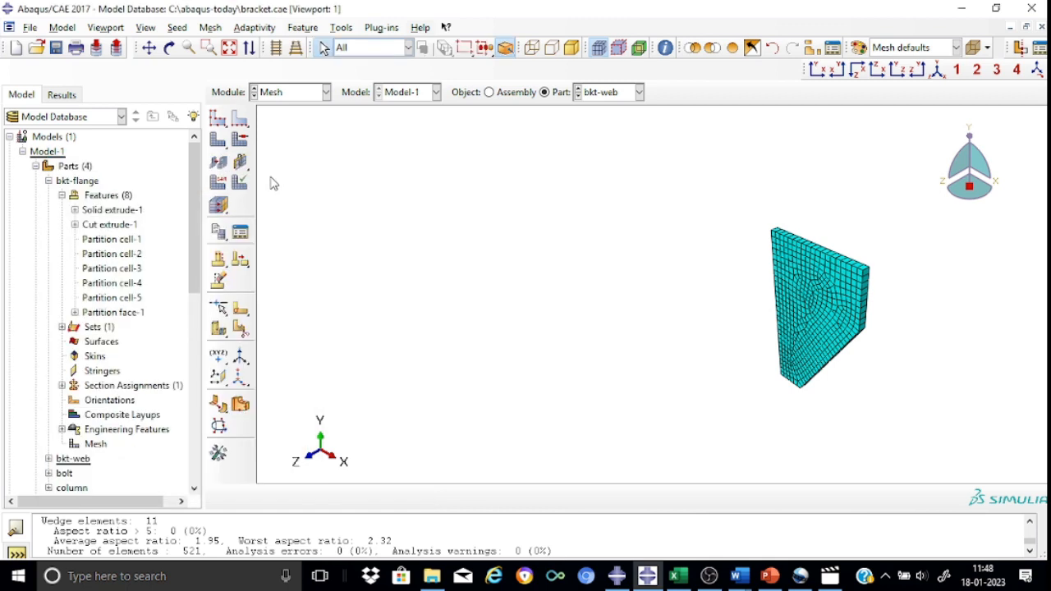
pyautogui.click(219, 182)
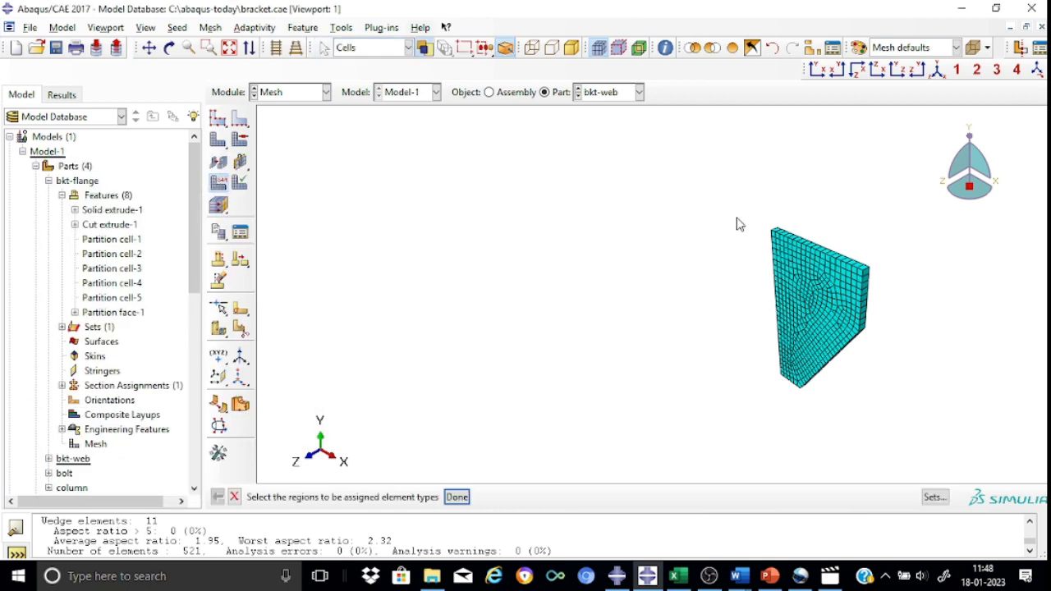
pyautogui.moveTo(744, 202); pyautogui.dragTo(910, 429)
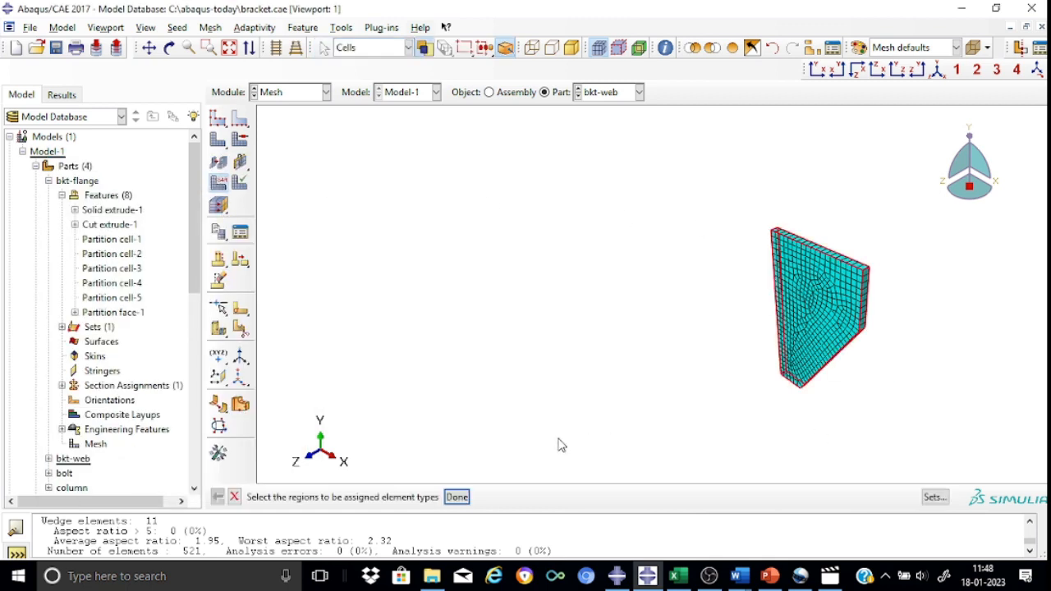
pyautogui.click(457, 498)
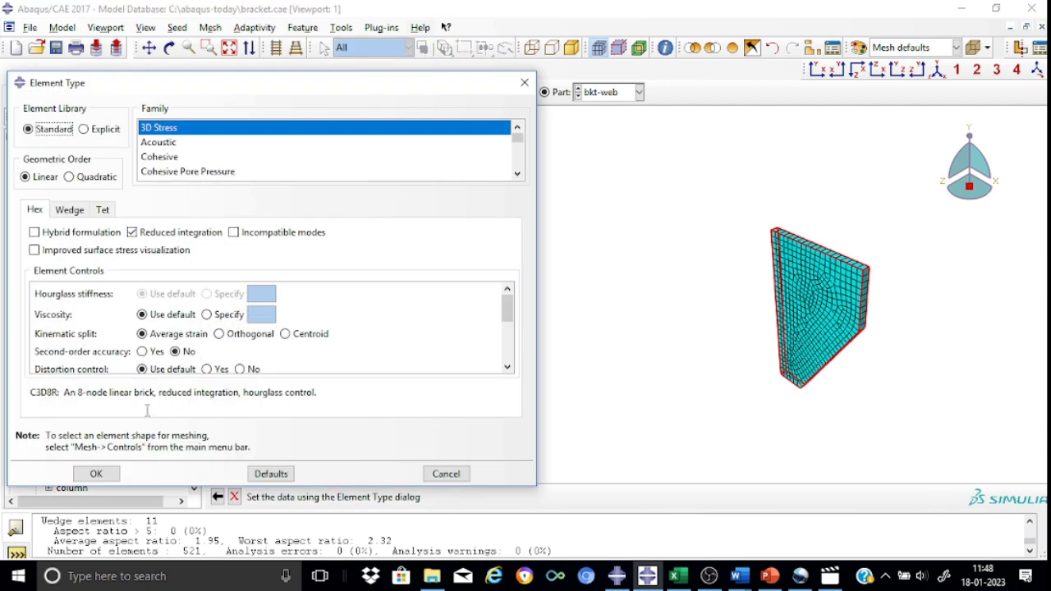
pyautogui.click(95, 474)
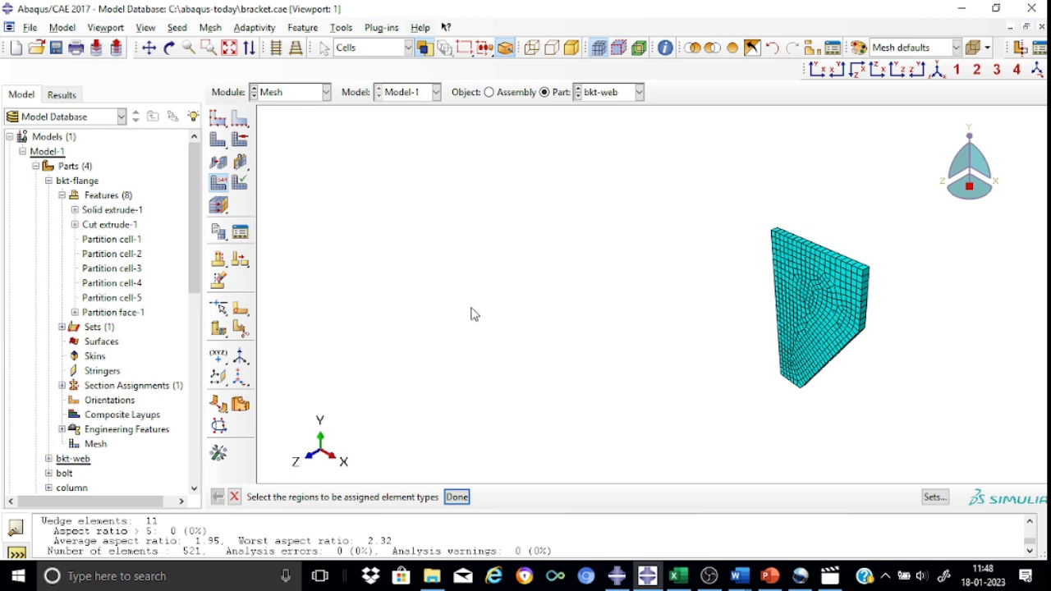
# - Switch to the bolt part and seed it with an approximate global size of 3 and curvature control of 0.1
pyautogui.click(639, 93)
pyautogui.click(604, 138)
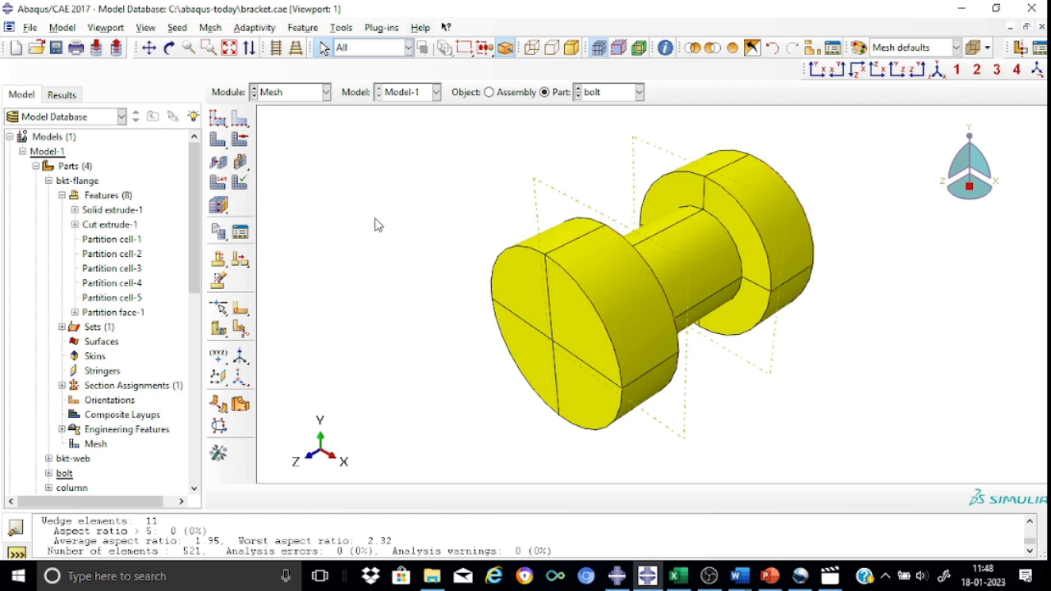
pyautogui.click(218, 120)
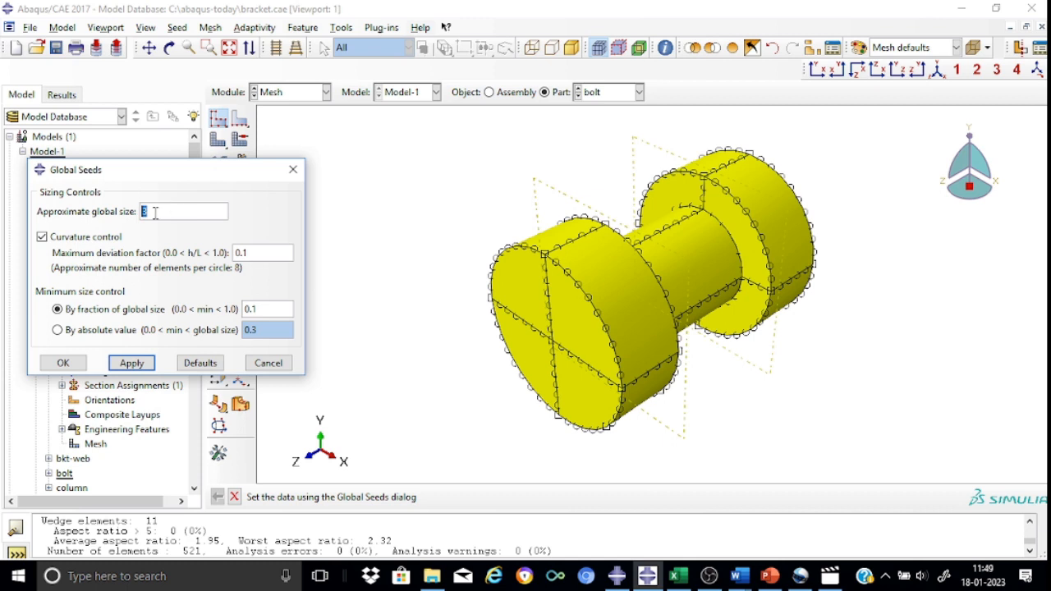
pyautogui.click(63, 363)
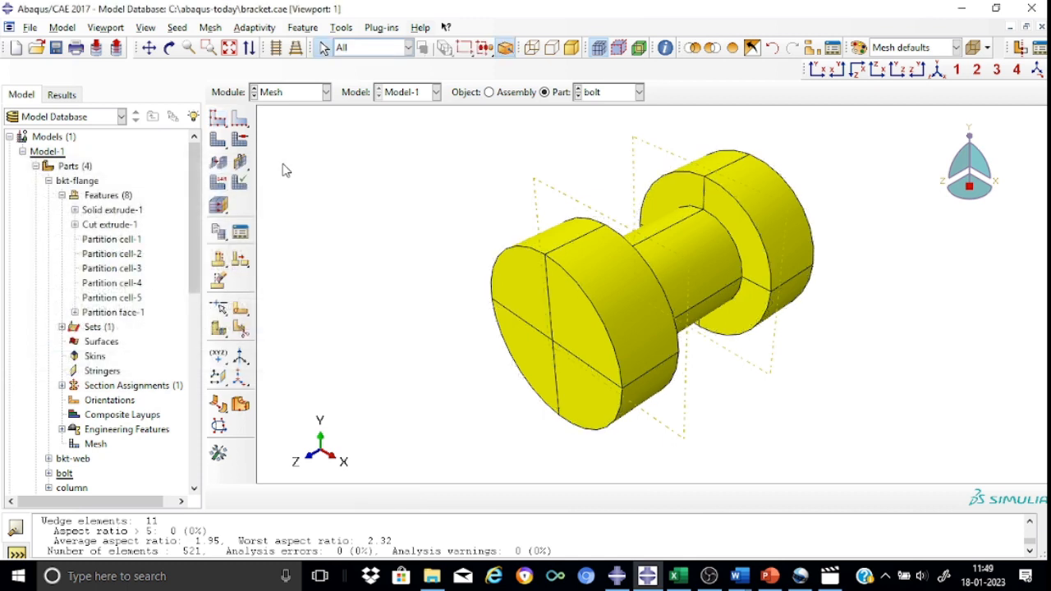
# - Apply Hex Sweep mesh controls with the Medial axis algorithm and minimized mesh transition to the whole bolt, and mesh the part
pyautogui.click(243, 141)
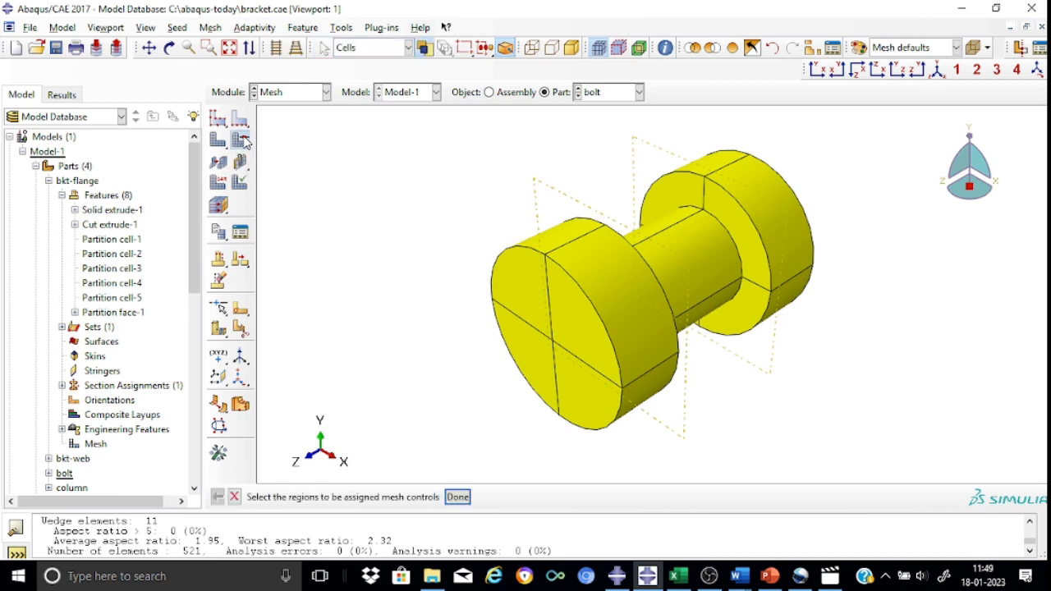
pyautogui.moveTo(405, 142); pyautogui.dragTo(935, 449)
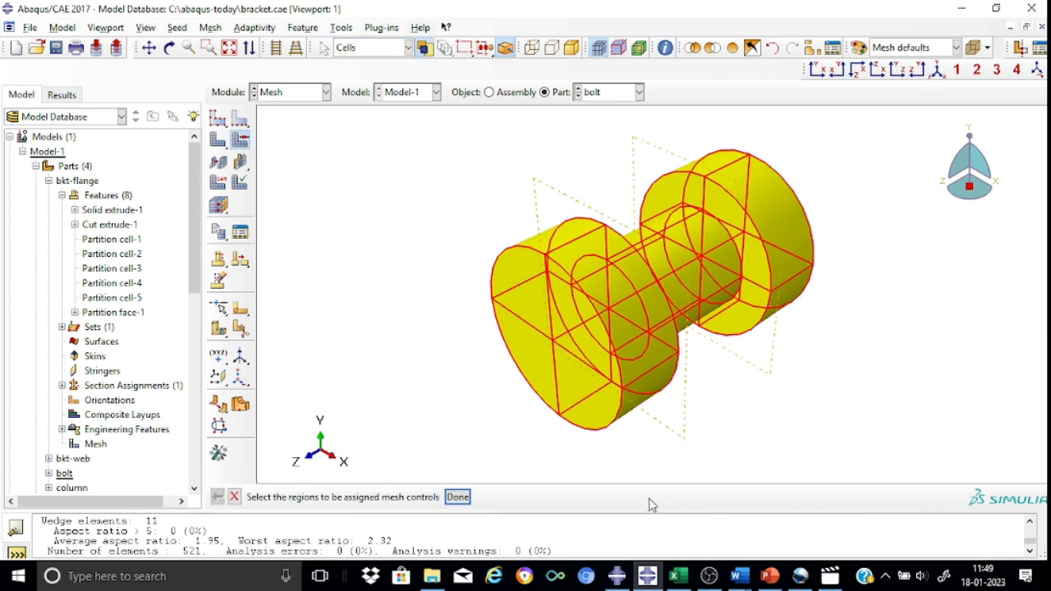
pyautogui.click(458, 498)
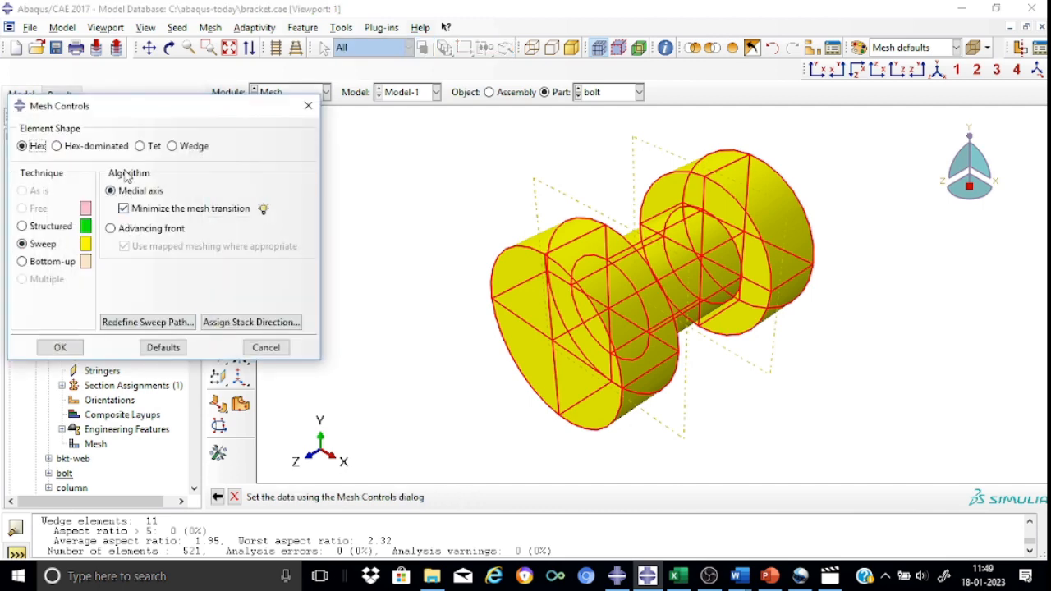
pyautogui.click(60, 349)
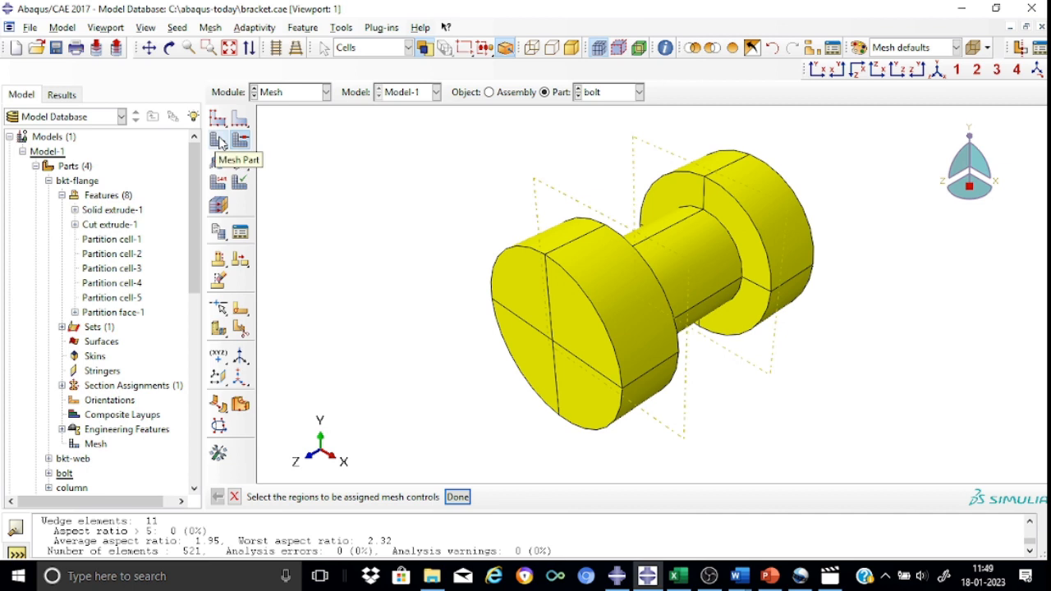
pyautogui.click(220, 142)
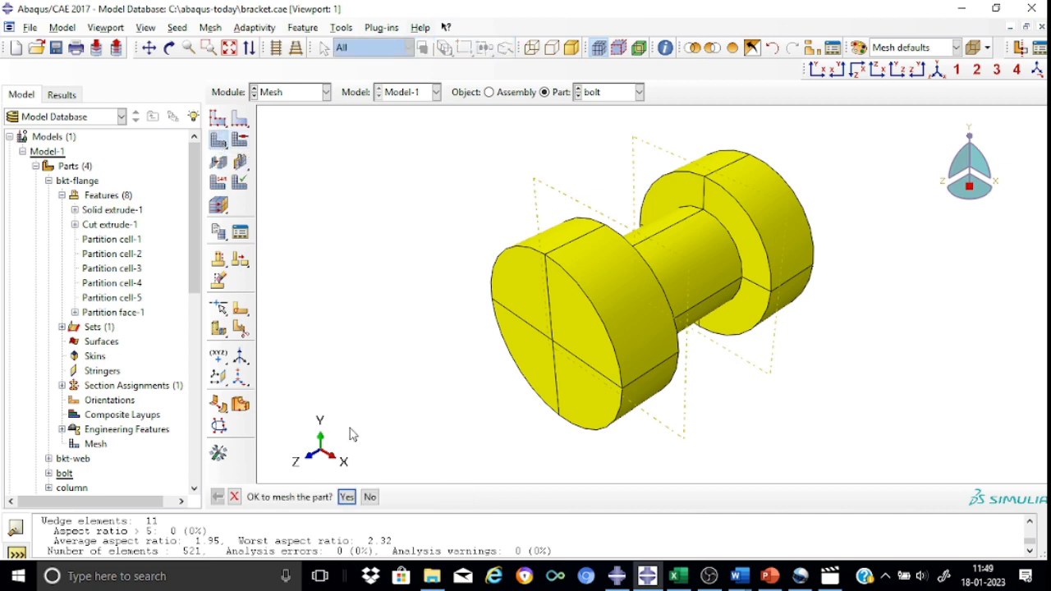
pyautogui.click(346, 497)
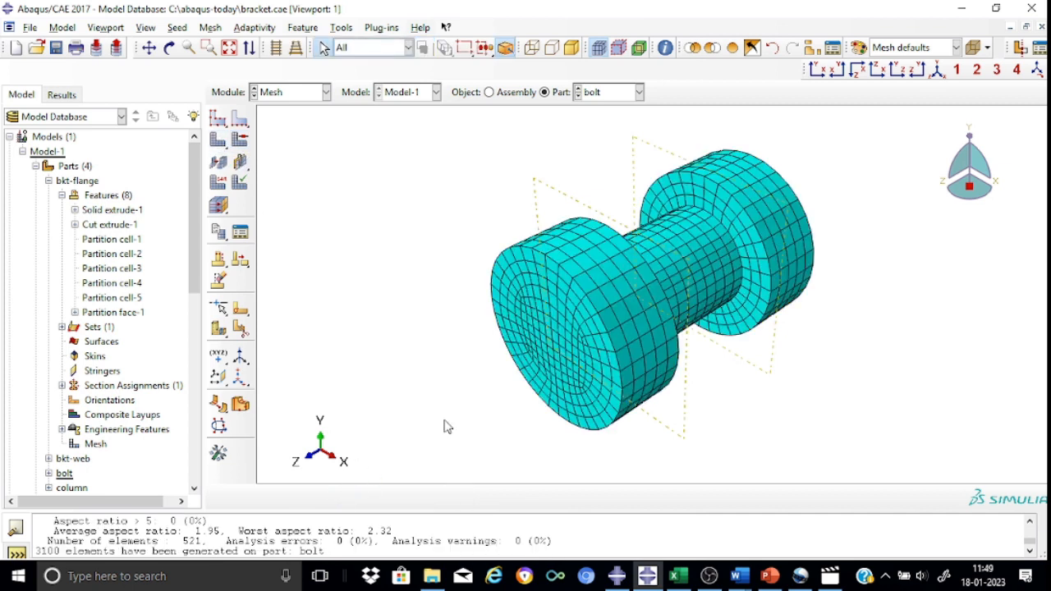
# - Inspect the bolt mesh and verify the whole part for elements with an aspect ratio greater than 5
pyautogui.scroll(3, 567, 333)
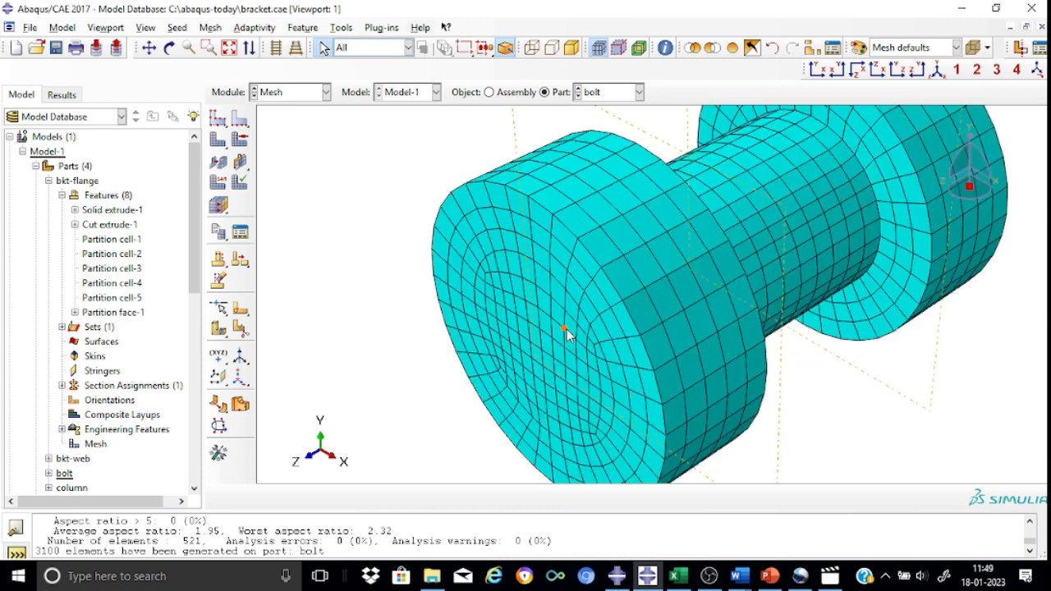
pyautogui.scroll(-4, 567, 333)
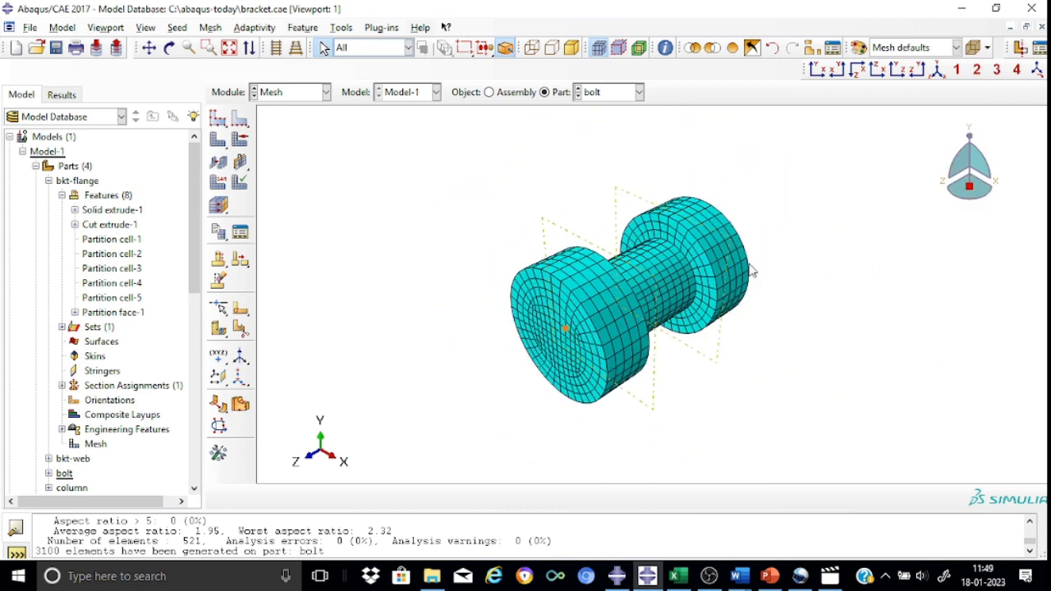
pyautogui.scroll(3, 559, 335)
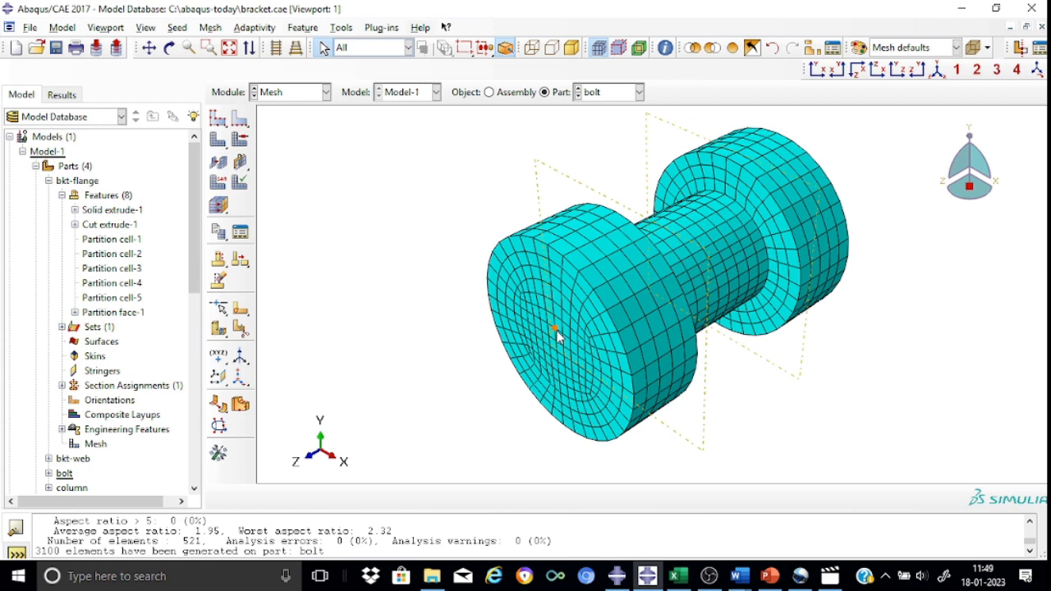
pyautogui.scroll(2, 557, 331)
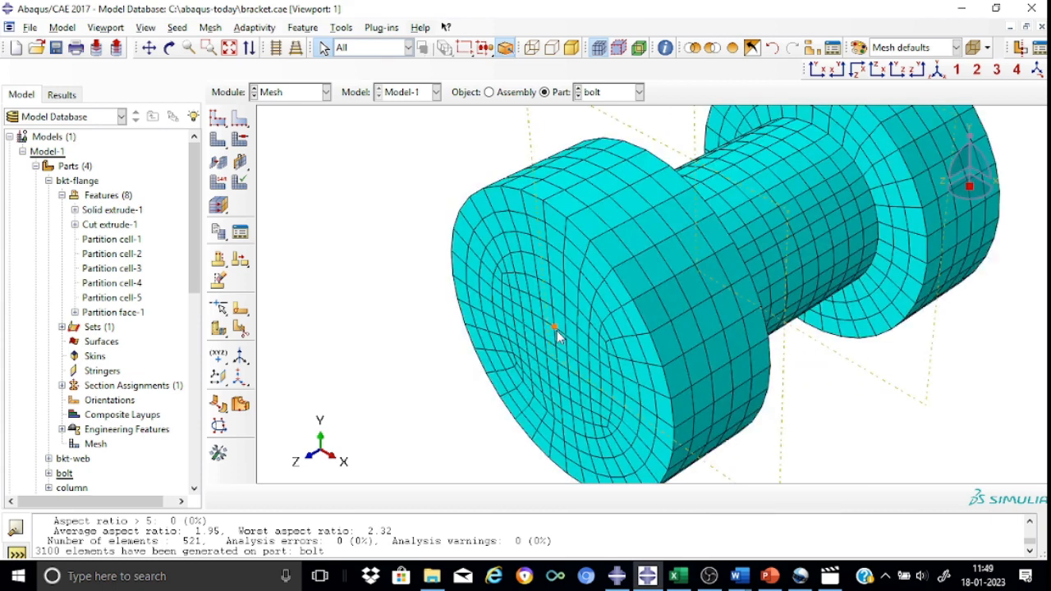
pyautogui.scroll(-3, 557, 331)
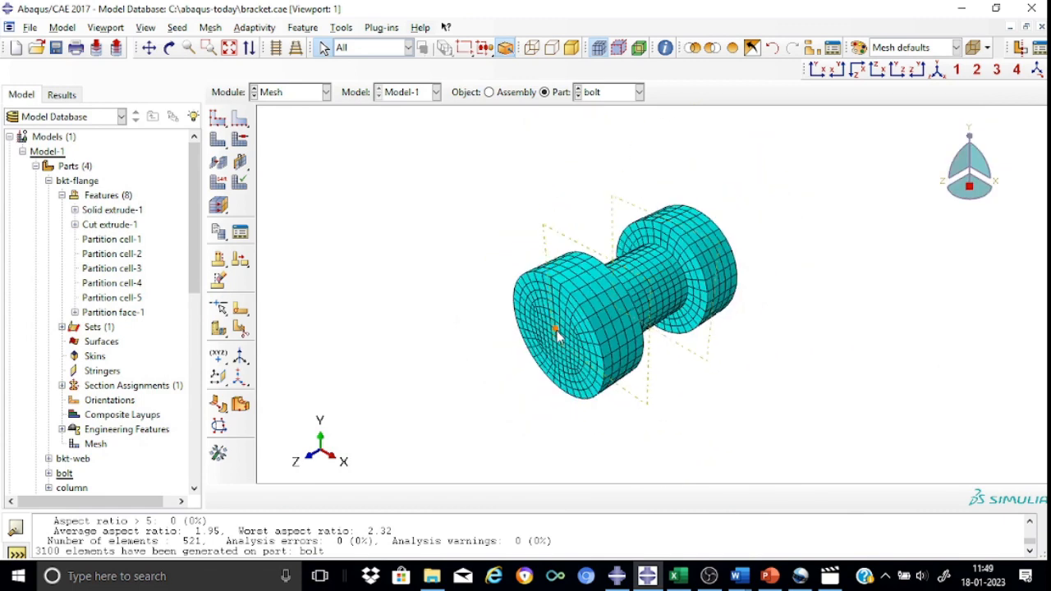
pyautogui.click(238, 185)
pyautogui.moveTo(421, 163); pyautogui.dragTo(854, 448)
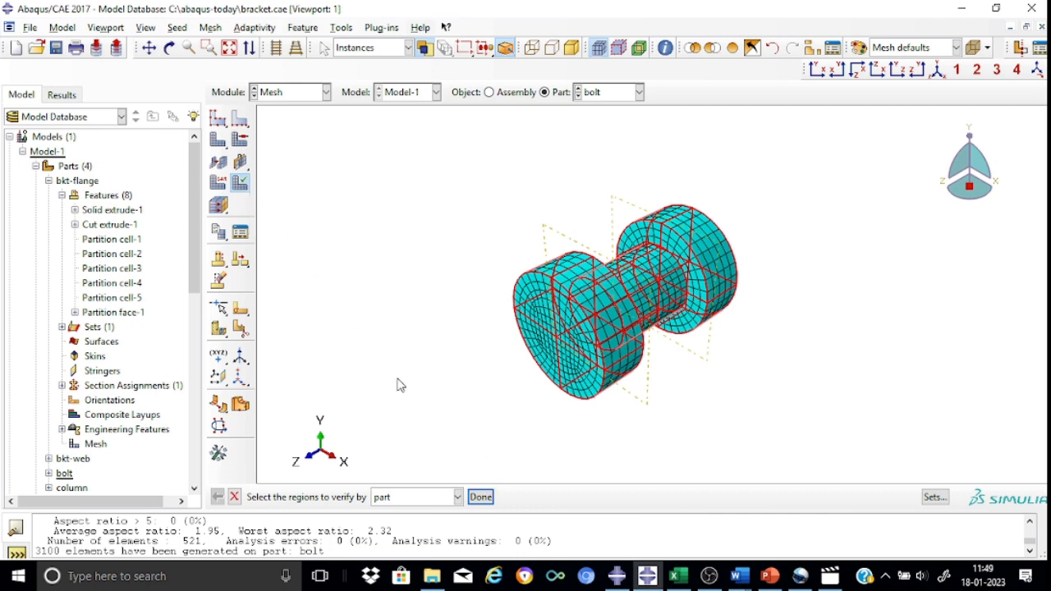
pyautogui.click(485, 498)
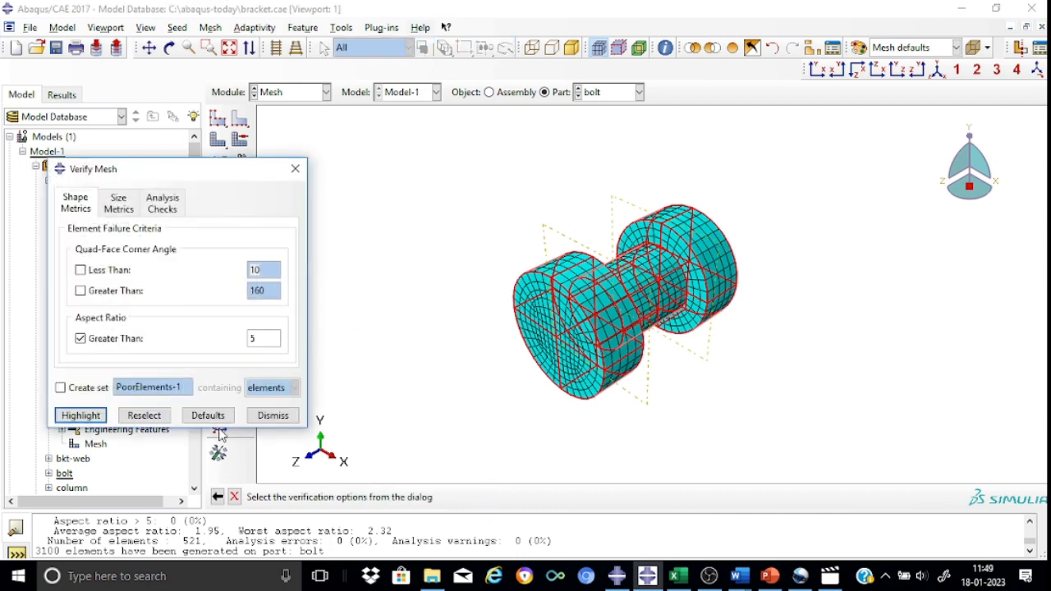
pyautogui.click(95, 416)
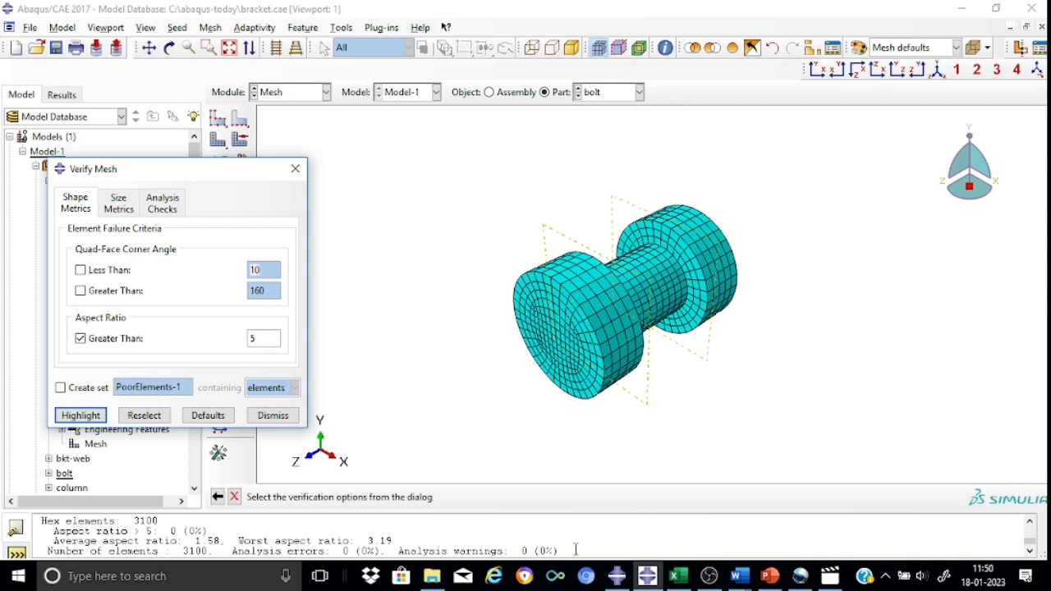
pyautogui.click(295, 168)
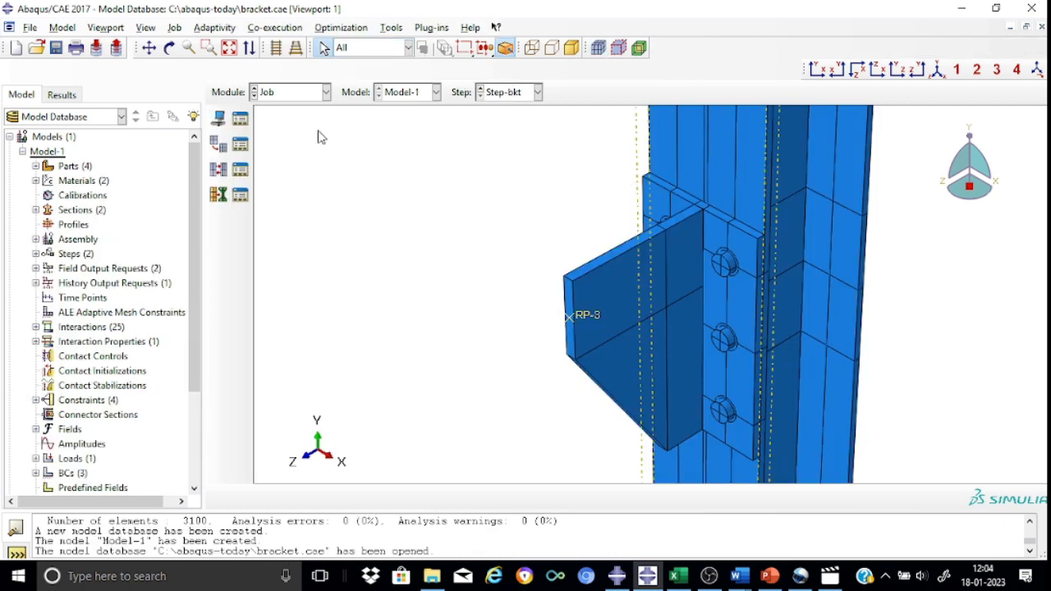
# - Create a full analysis job named Job-bkt for Model-1 with immediate background submission, and submit it
pyautogui.click(238, 123)
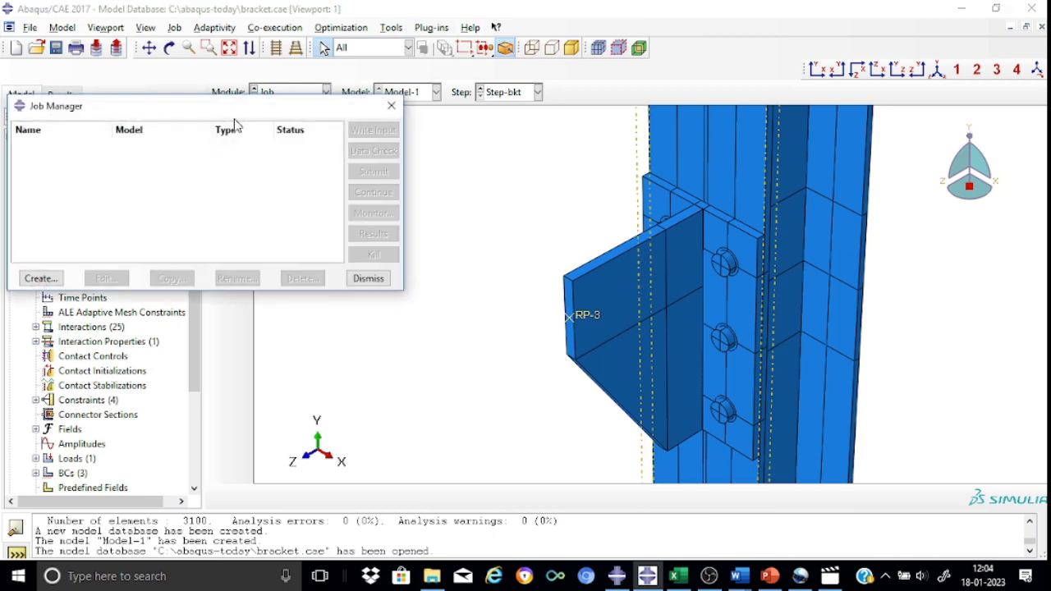
pyautogui.click(38, 281)
pyautogui.click(442, 277)
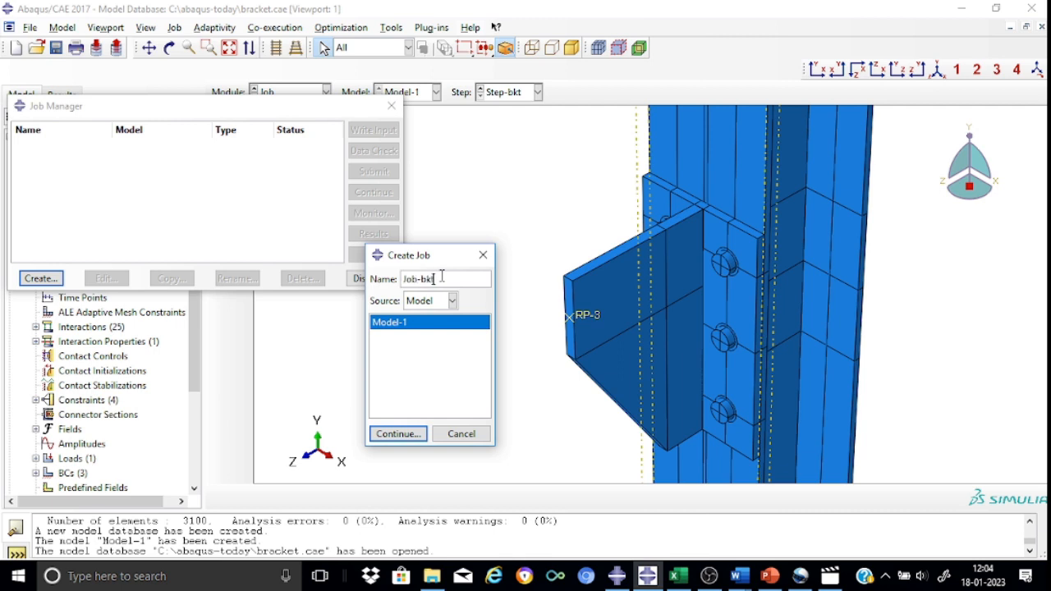
pyautogui.click(400, 435)
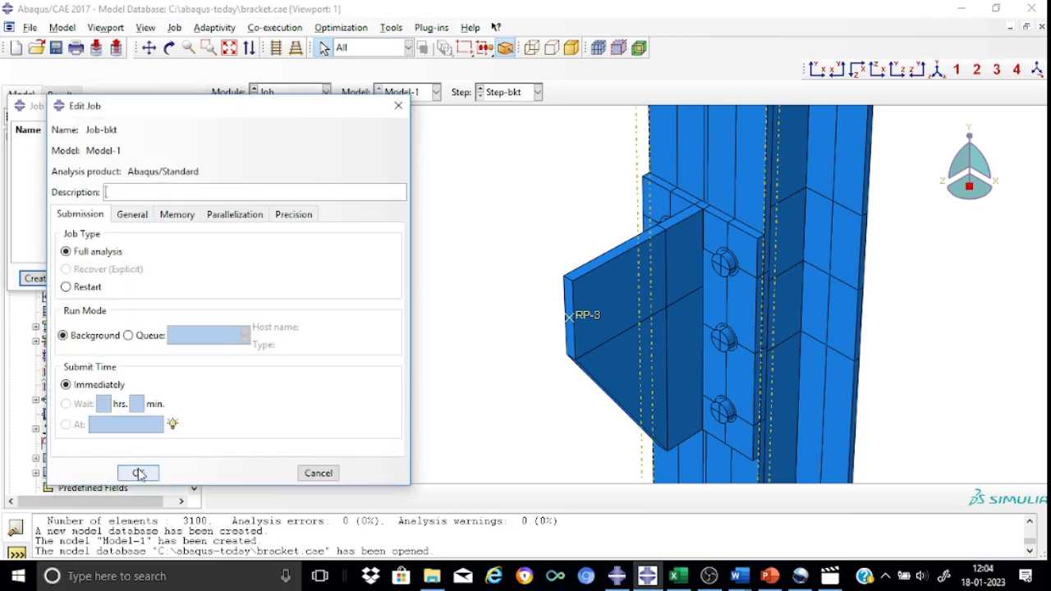
pyautogui.click(138, 474)
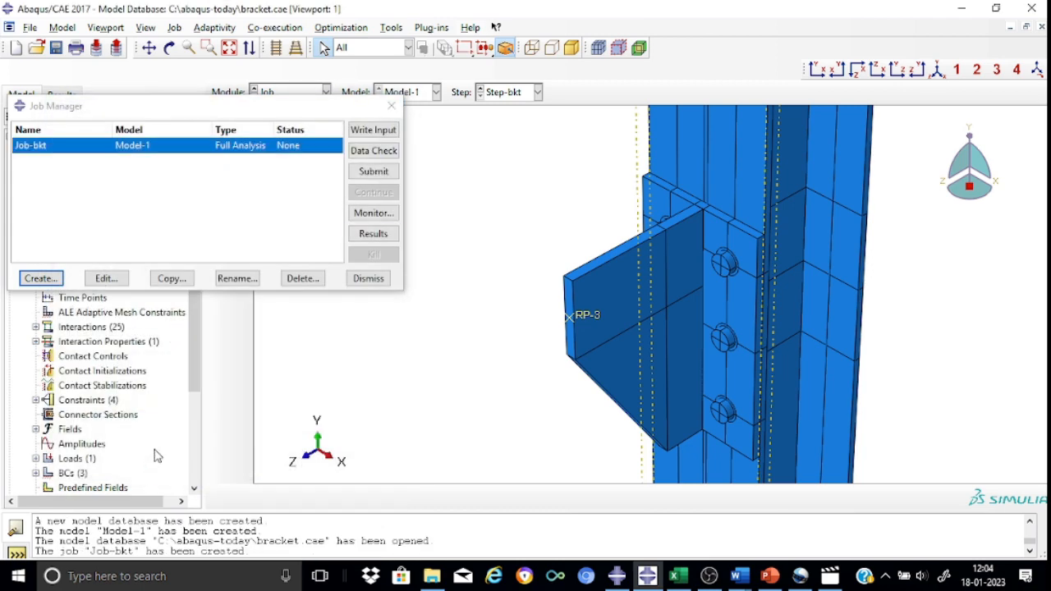
pyautogui.click(374, 171)
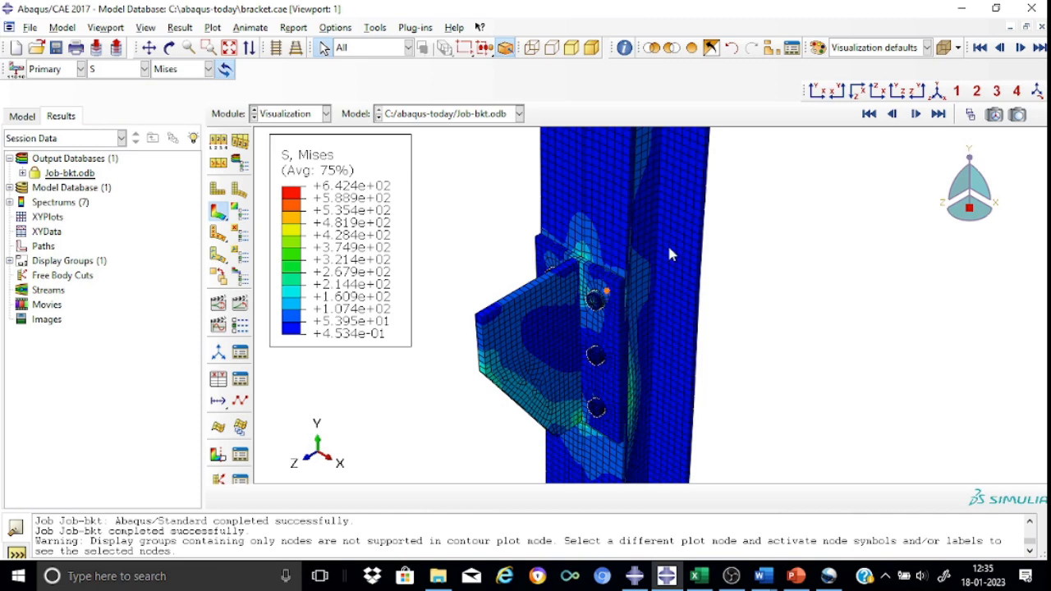
# - Remove the six bolt part instances from the Mises stress contour display and examine the stresses on the bracket and column
pyautogui.click(770, 50)
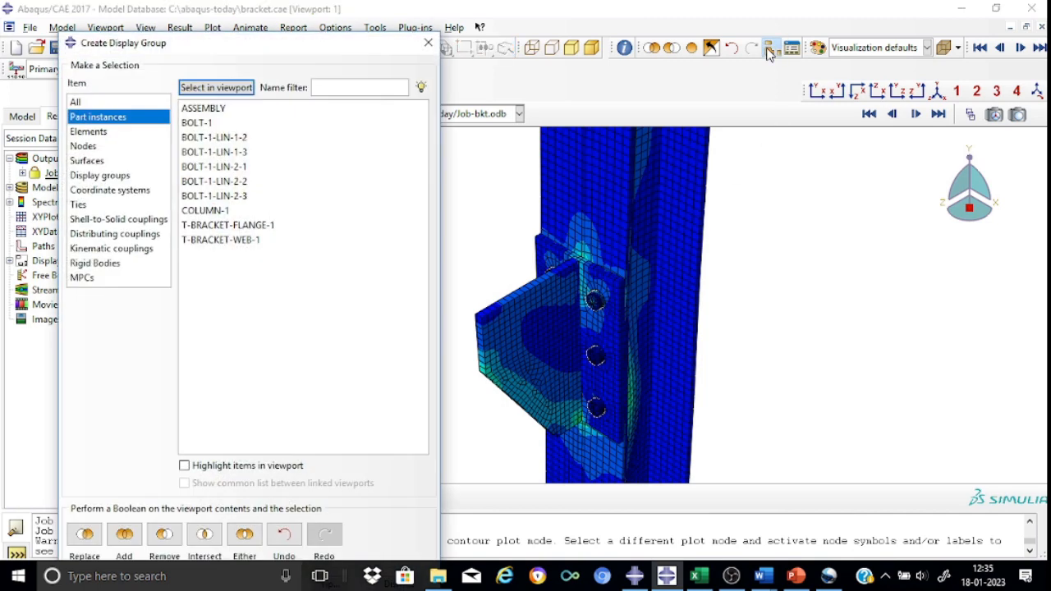
pyautogui.click(200, 124)
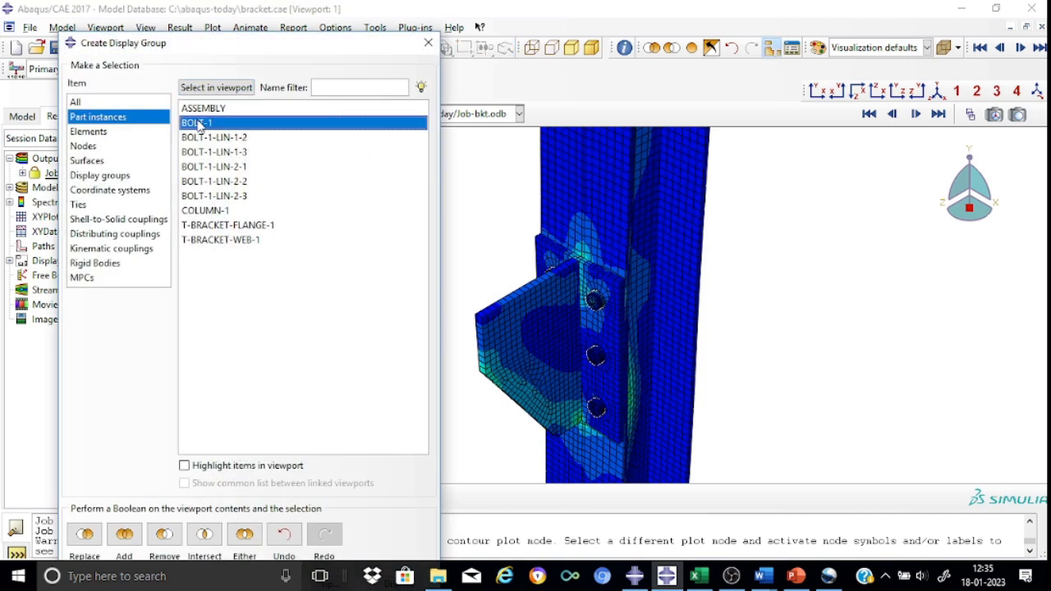
pyautogui.hotkey('shift', 'Down')
pyautogui.hotkey('shift', 'Down')
pyautogui.hotkey('shift', 'Down')
pyautogui.hotkey('shift', 'Down')
pyautogui.hotkey('shift', 'Down')
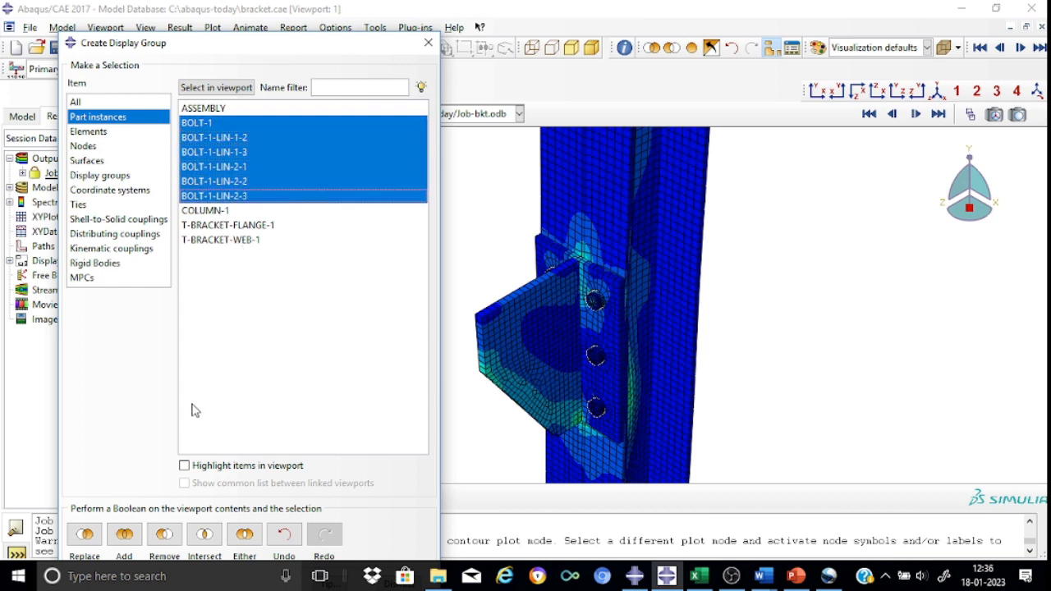
pyautogui.click(163, 535)
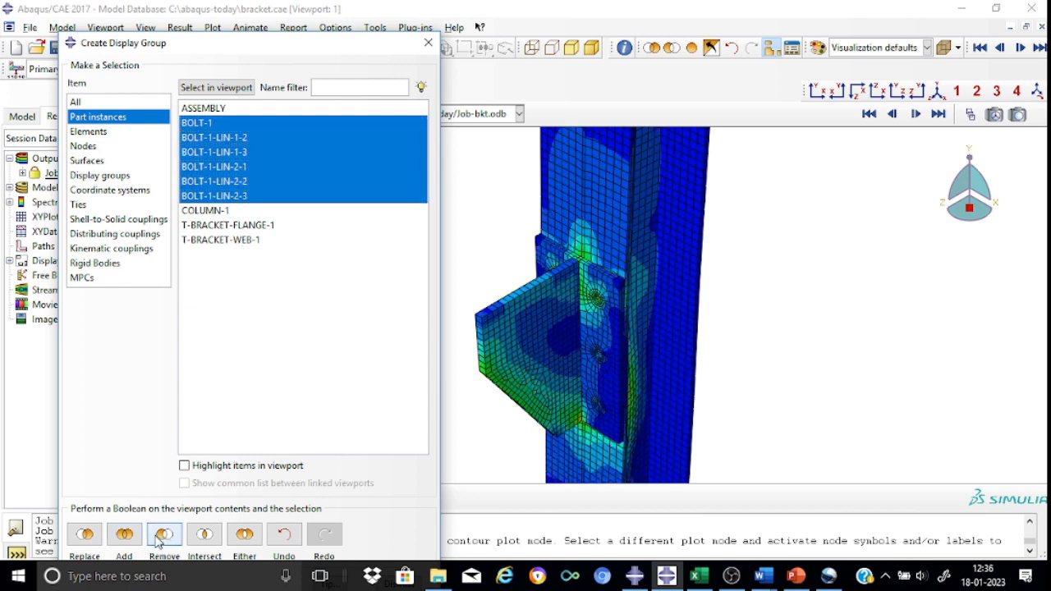
pyautogui.click(428, 42)
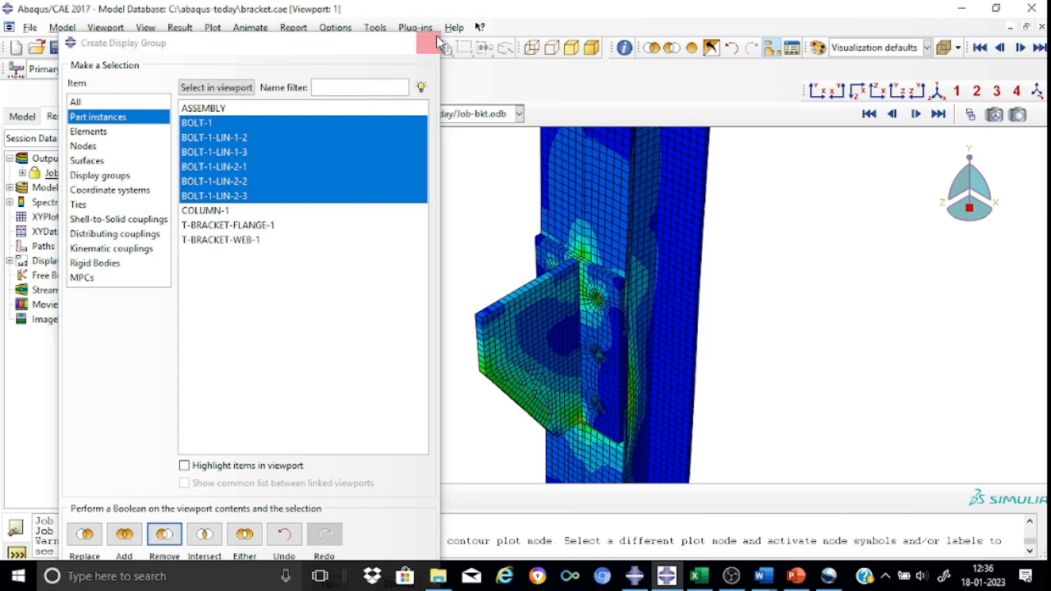
pyautogui.scroll(3, 519, 359)
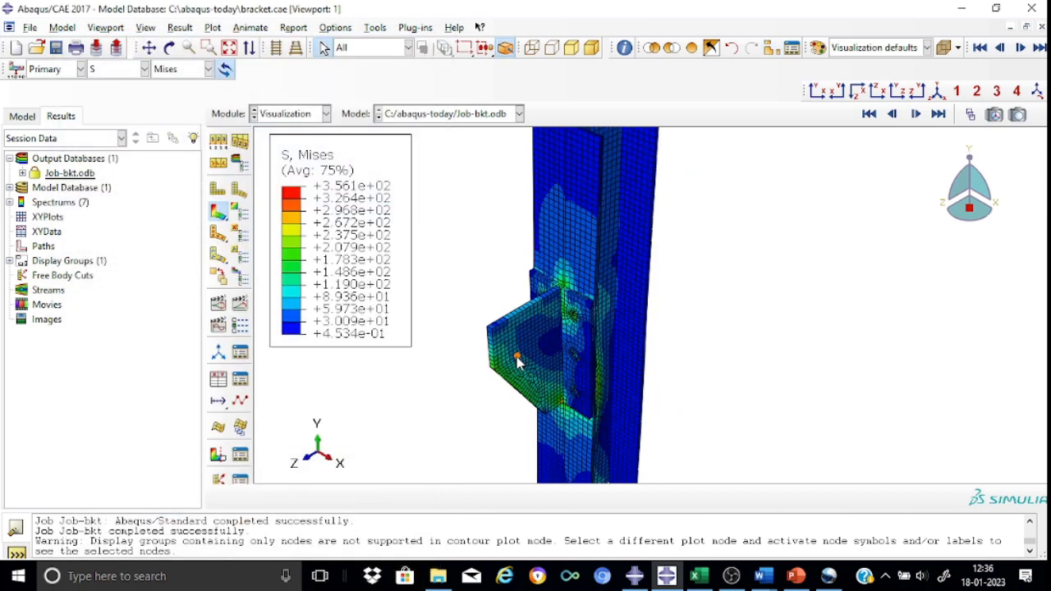
pyautogui.scroll(2, 519, 358)
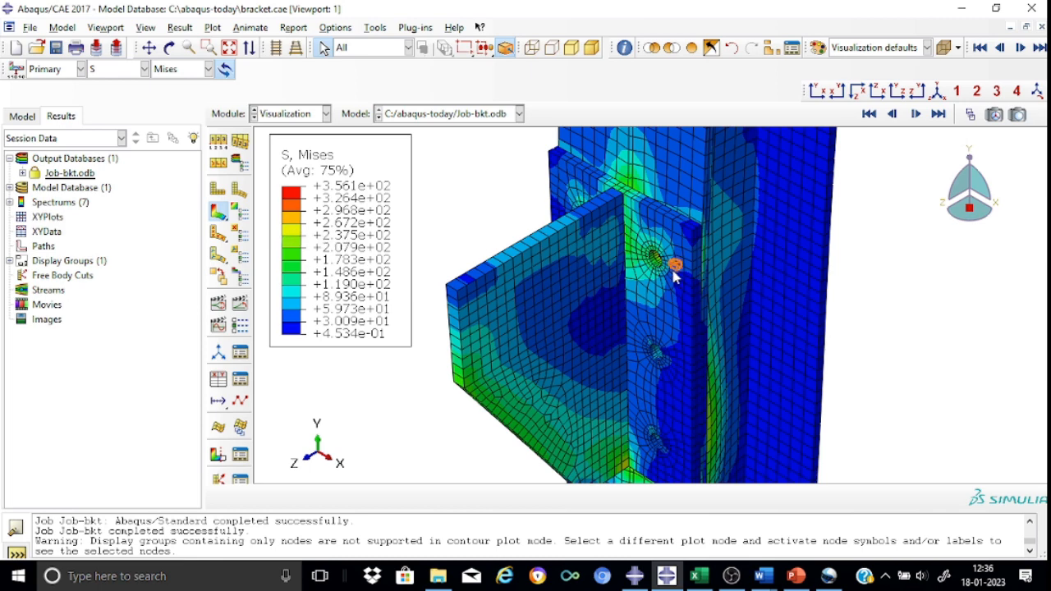
# - Remove the T-BRACKET-FLANGE-1 and T-BRACKET-WEB-1 part instances from the displayed Mises stress contour
pyautogui.scroll(5, 674, 277)
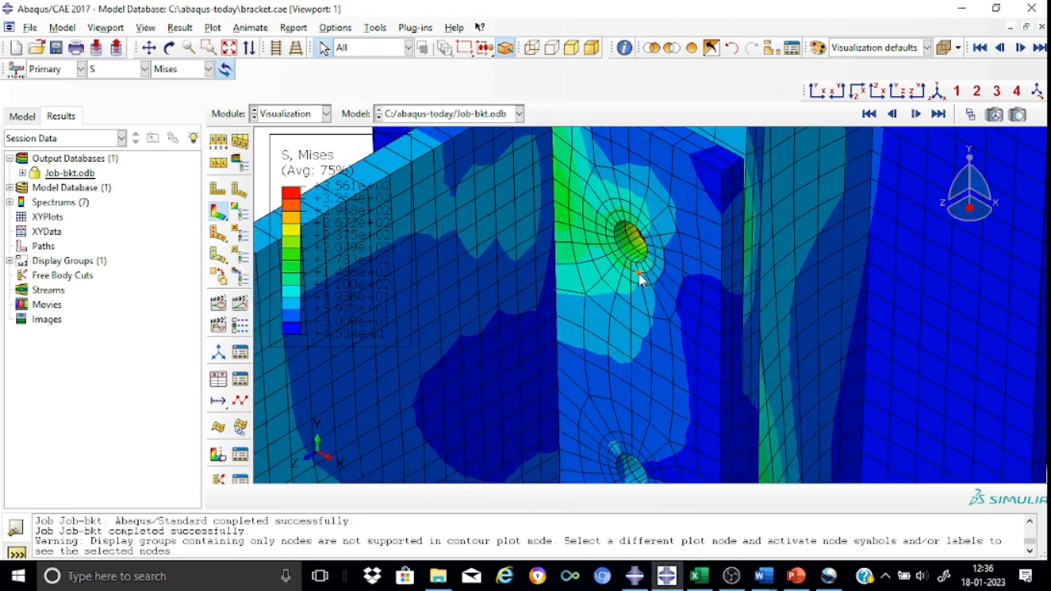
pyautogui.scroll(-4, 639, 273)
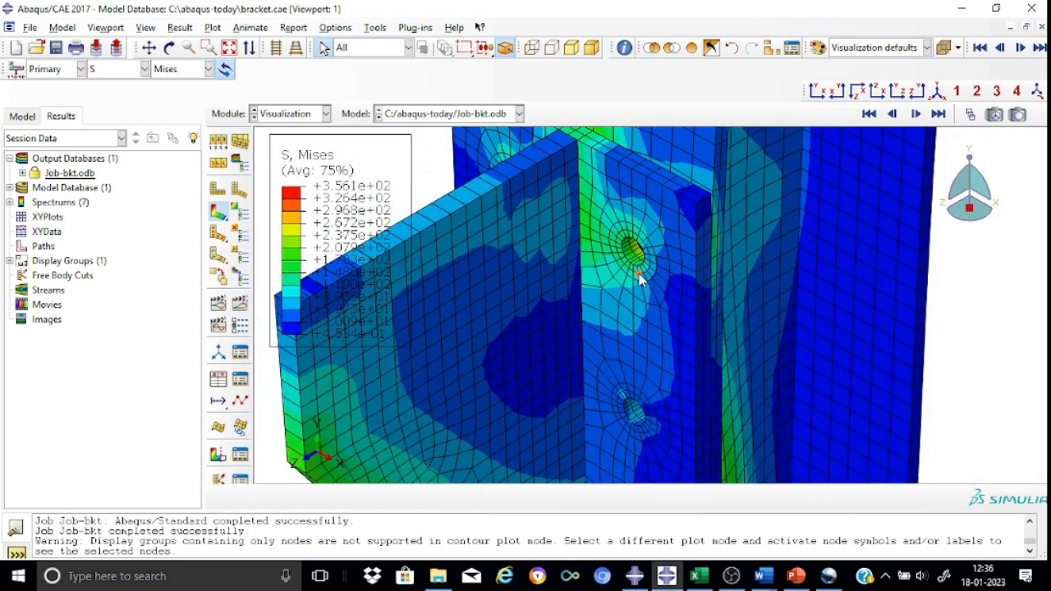
pyautogui.scroll(-3, 639, 274)
pyautogui.scroll(-3, 639, 279)
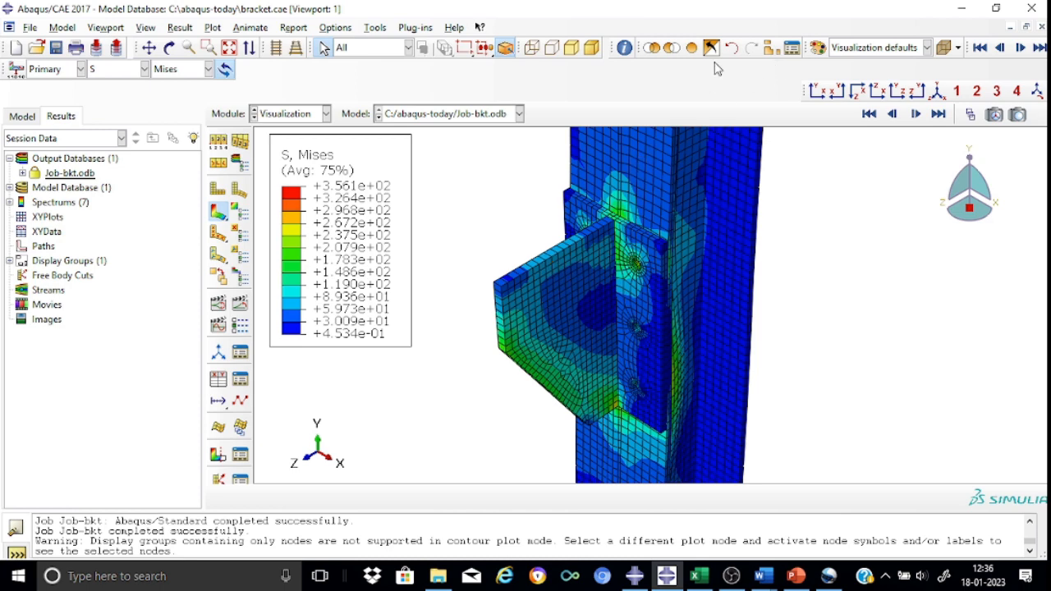
pyautogui.click(772, 47)
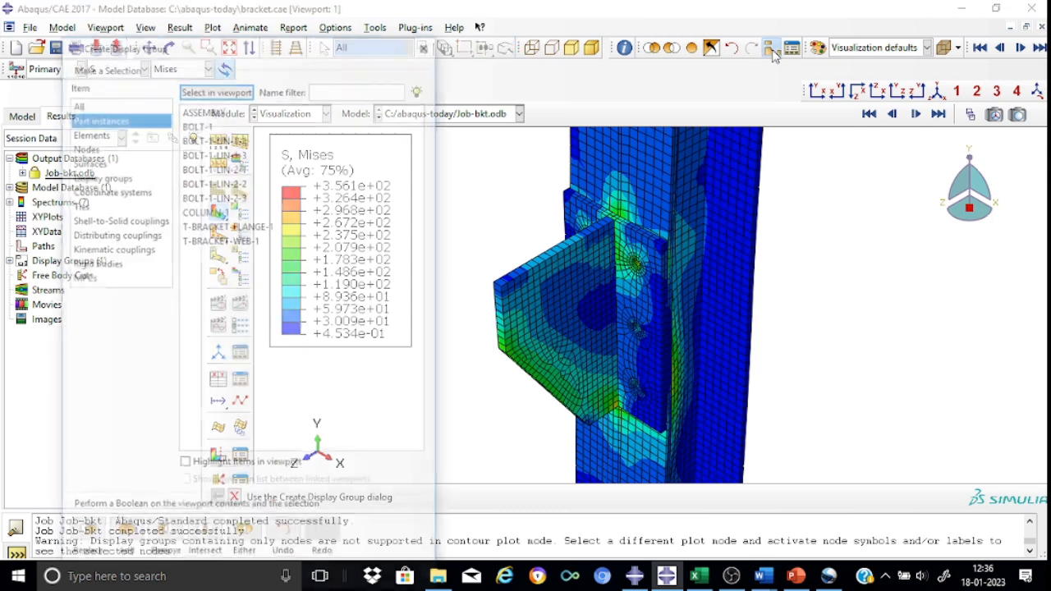
pyautogui.click(230, 230)
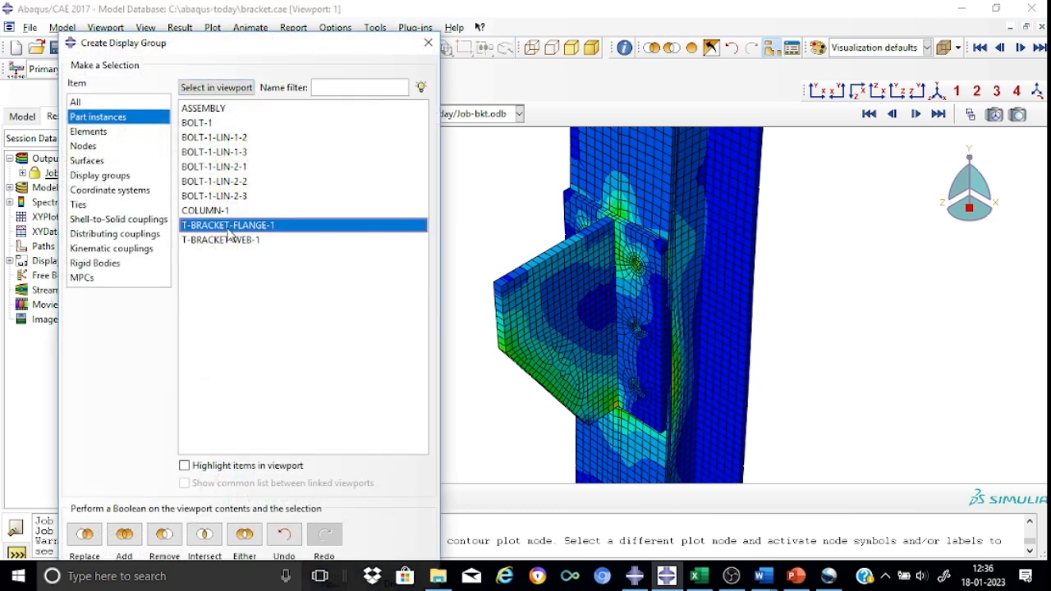
pyautogui.keyDown('shift'); pyautogui.click(228, 235); pyautogui.keyUp('shift')
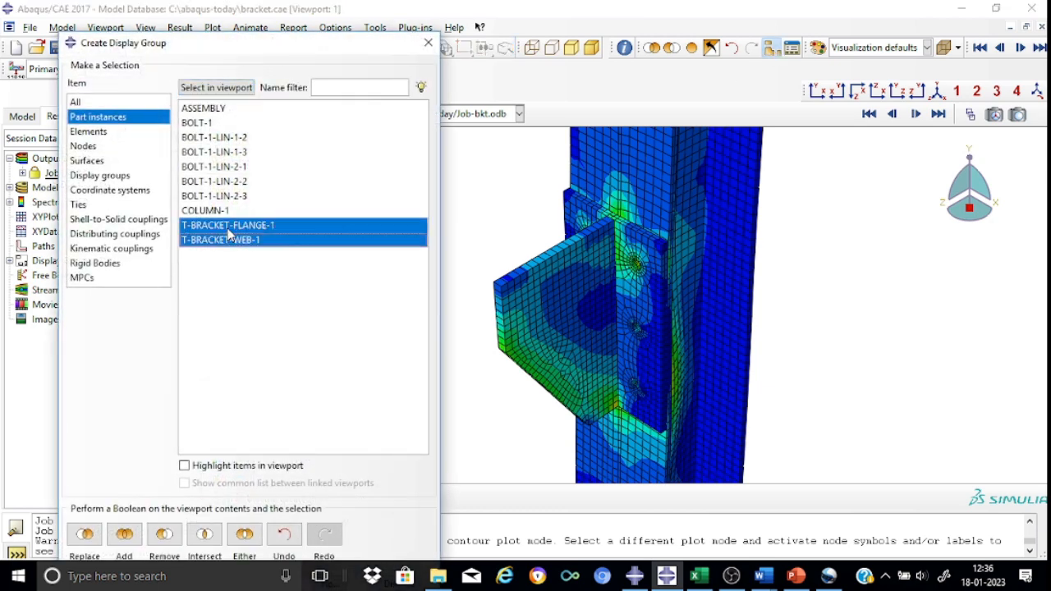
pyautogui.click(164, 534)
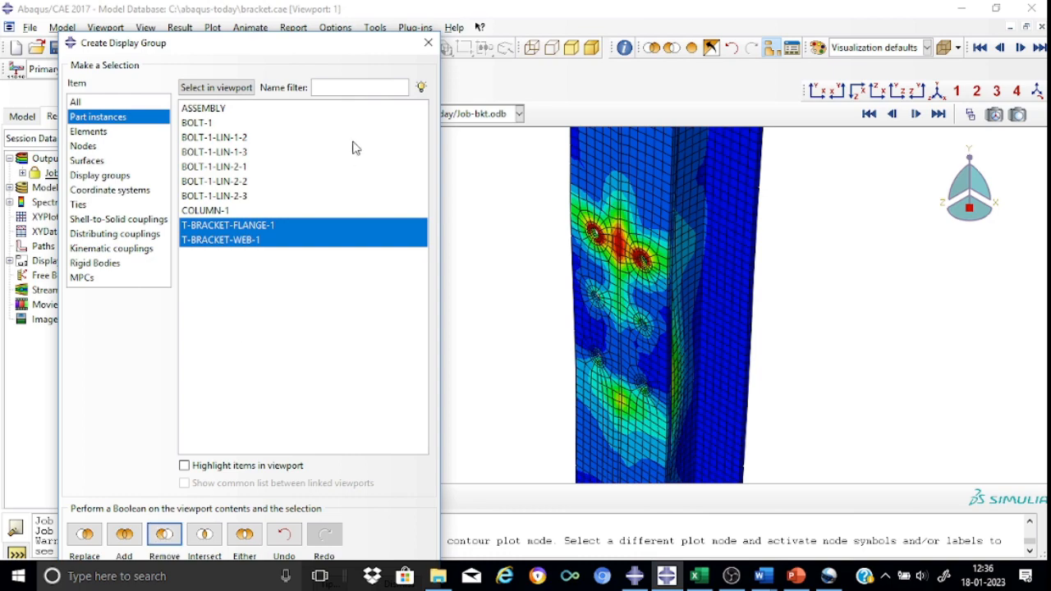
pyautogui.click(428, 41)
# - Examine the Mises stresses around the column's bolt holes and along the flange area behind the bracket
pyautogui.scroll(3, 636, 214)
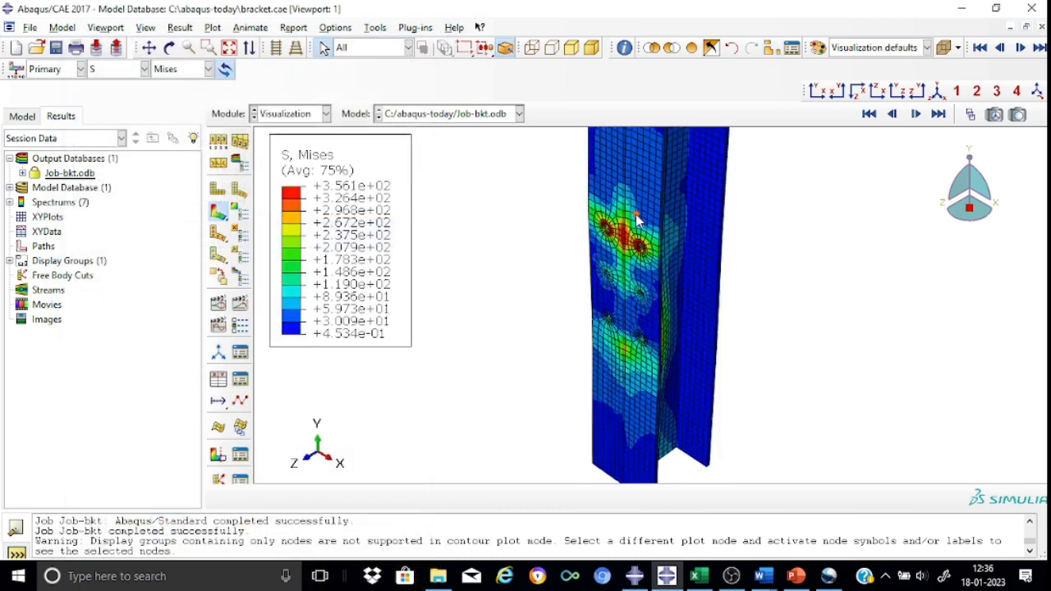
pyautogui.scroll(-5, 635, 215)
pyautogui.scroll(-2, 636, 214)
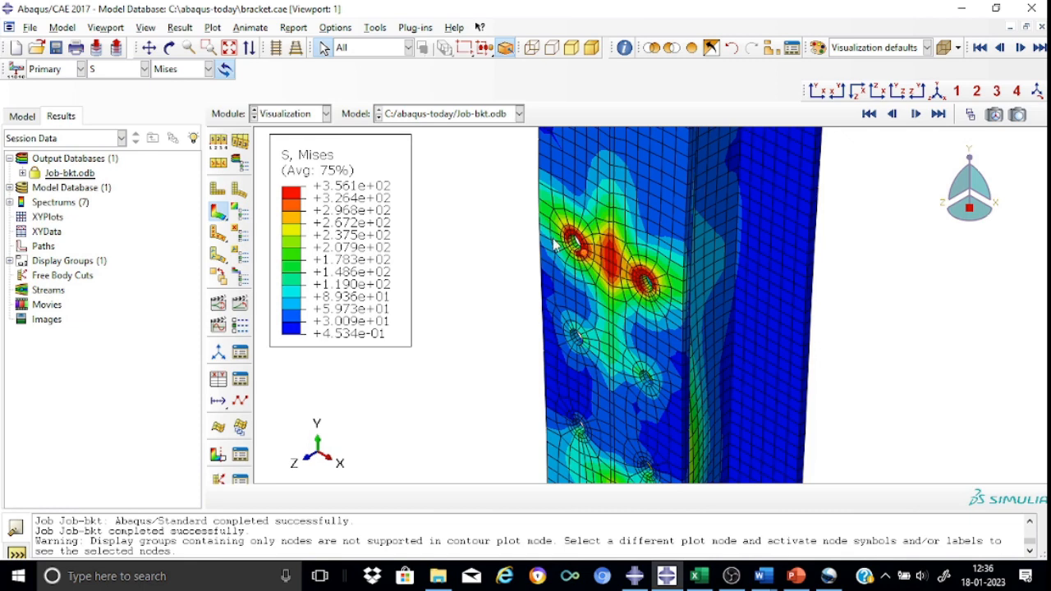
pyautogui.scroll(-2, 585, 228)
pyautogui.scroll(-2, 586, 228)
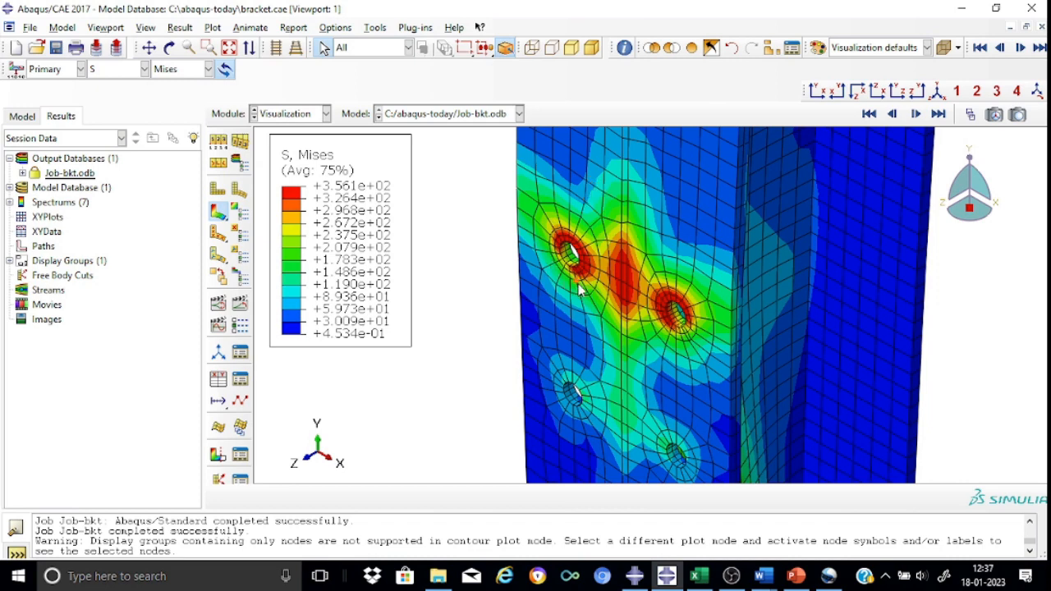
pyautogui.click(149, 48)
pyautogui.moveTo(575, 331); pyautogui.dragTo(585, 231)
pyautogui.moveTo(610, 359); pyautogui.dragTo(616, 310)
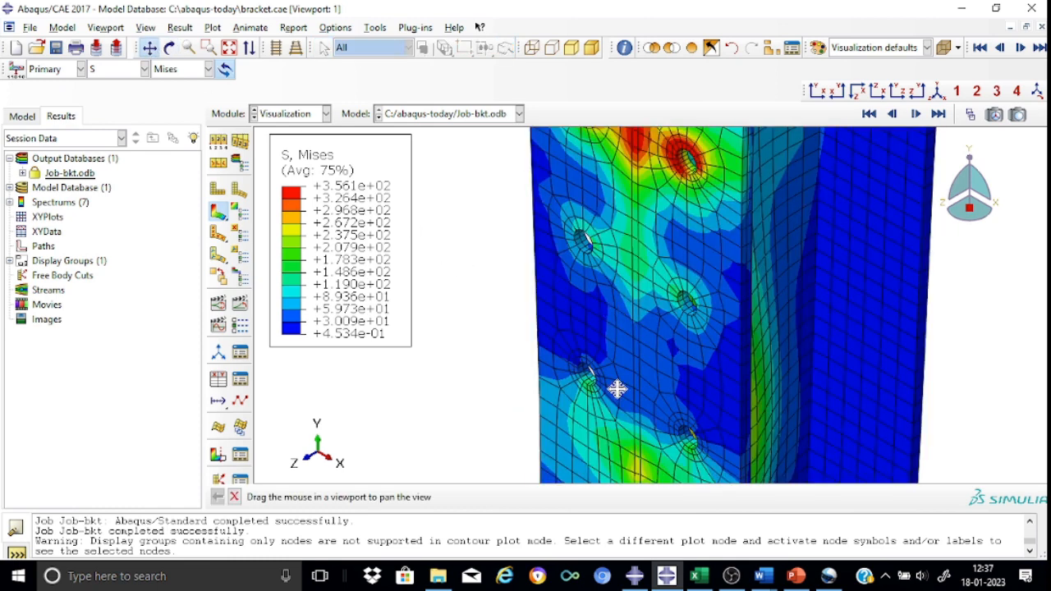
pyautogui.moveTo(629, 364); pyautogui.dragTo(622, 497)
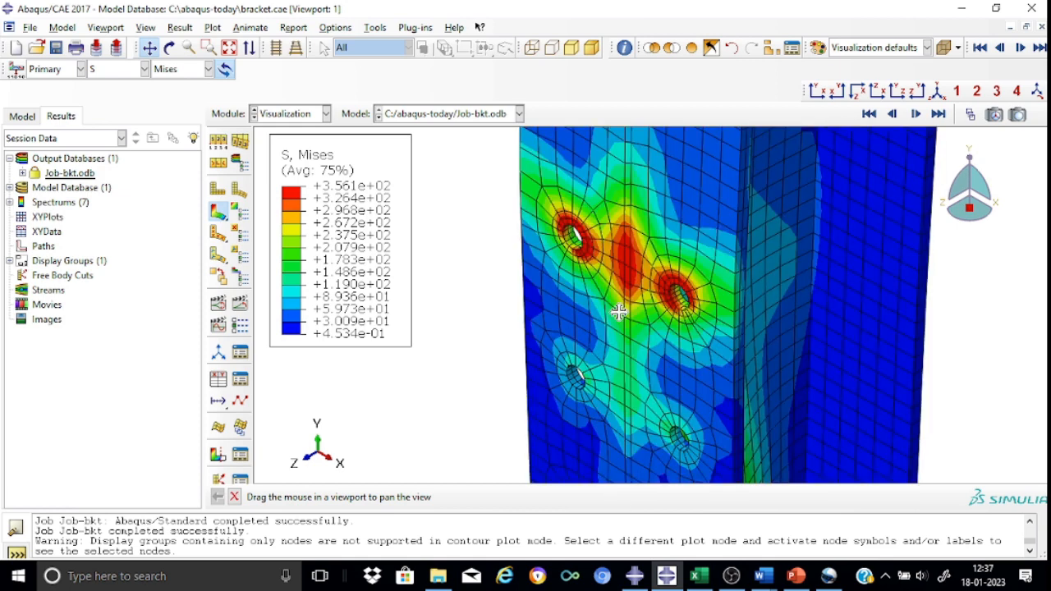
pyautogui.moveTo(618, 312); pyautogui.dragTo(612, 381)
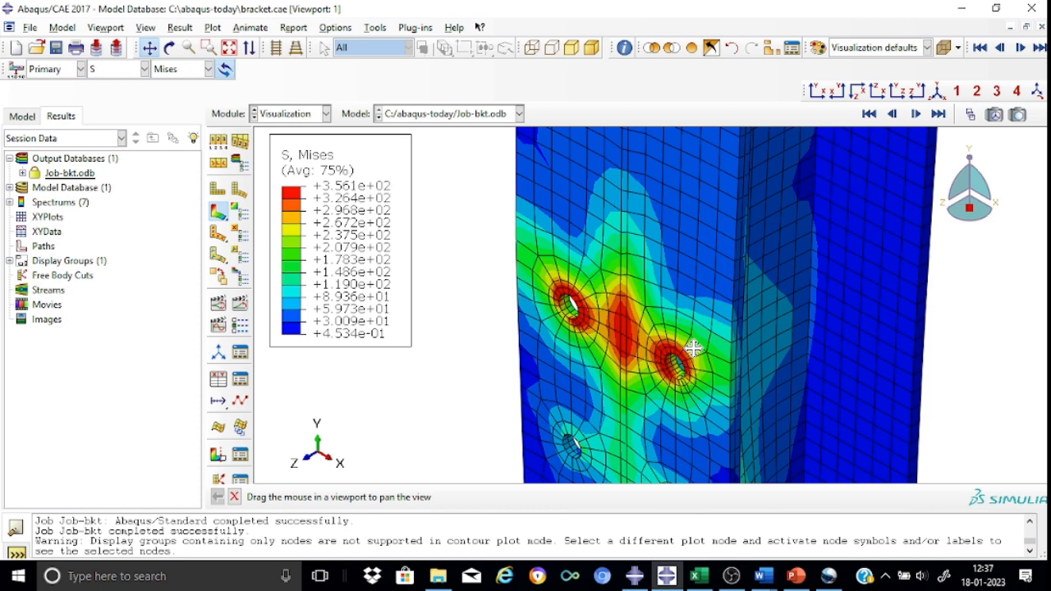
# - Set the contour plot's maximum limit to 355 and examine the areas around the column's upper bolt holes against it
pyautogui.click(239, 217)
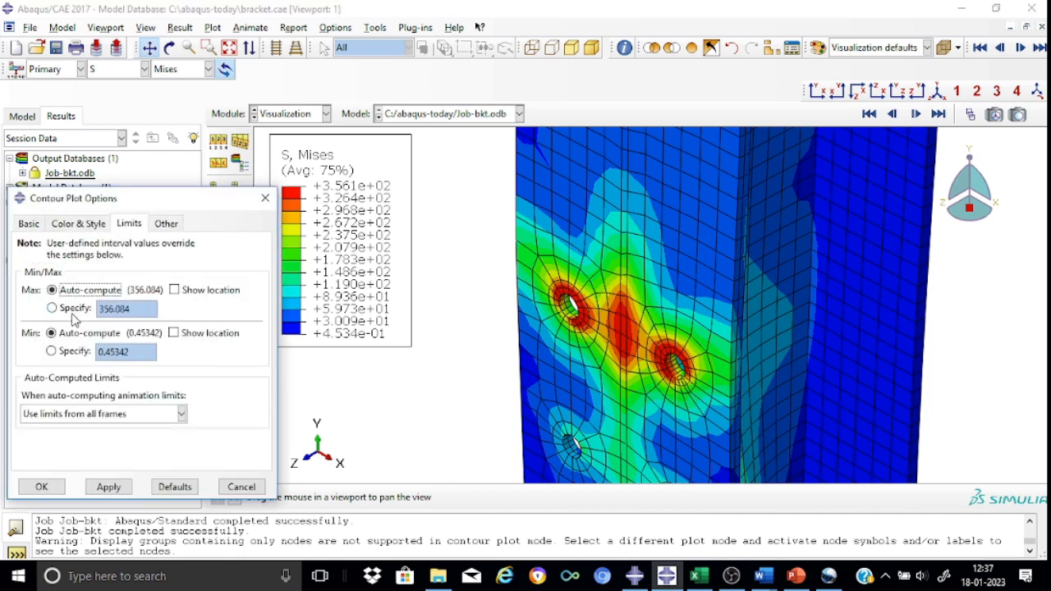
pyautogui.click(72, 311)
pyautogui.click(137, 313)
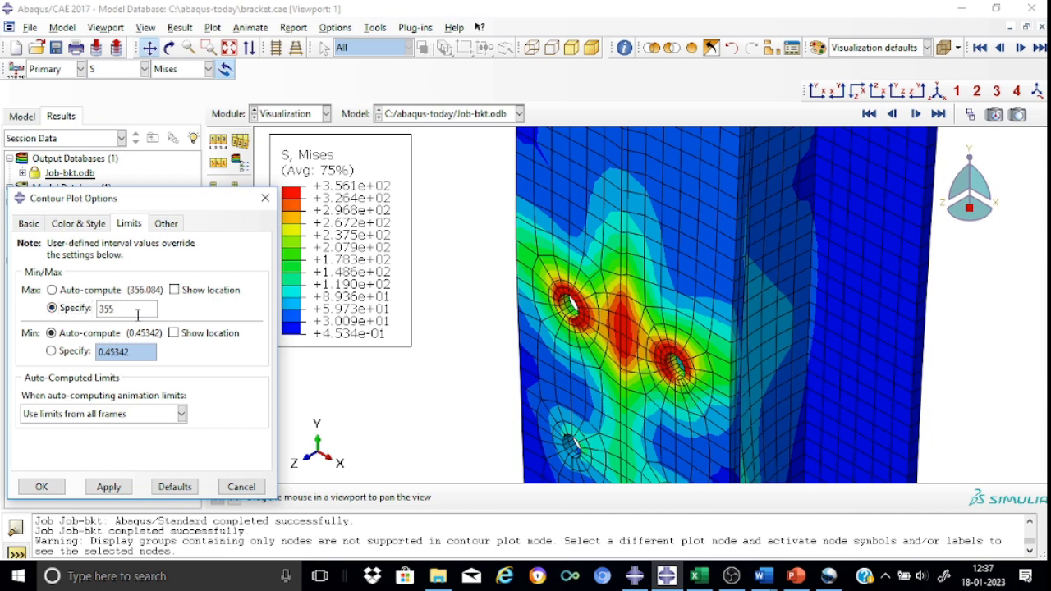
pyautogui.click(109, 487)
pyautogui.click(41, 487)
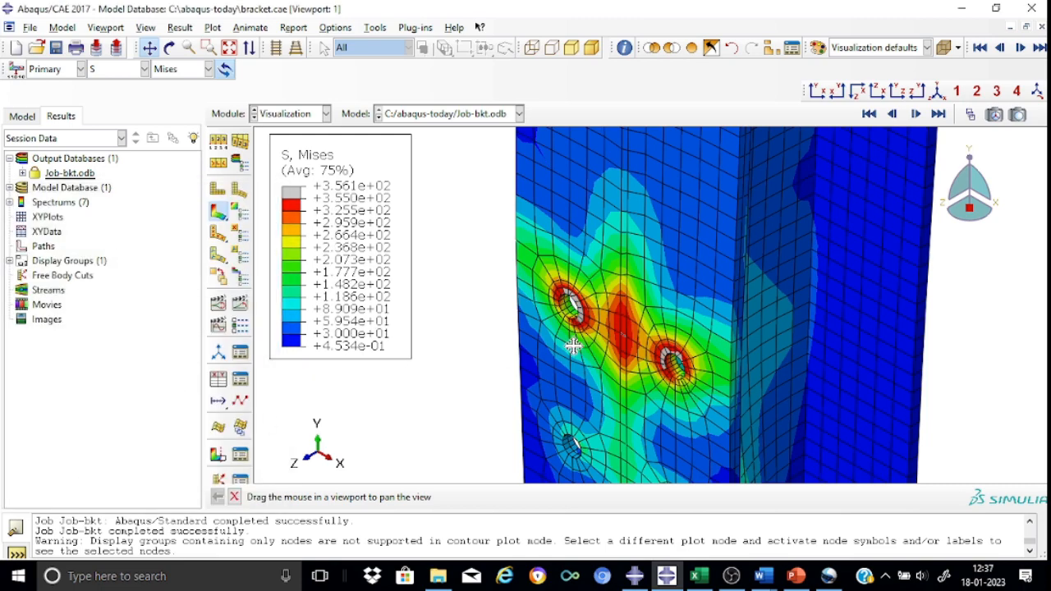
pyautogui.scroll(-2, 575, 345)
pyautogui.scroll(5, 592, 346)
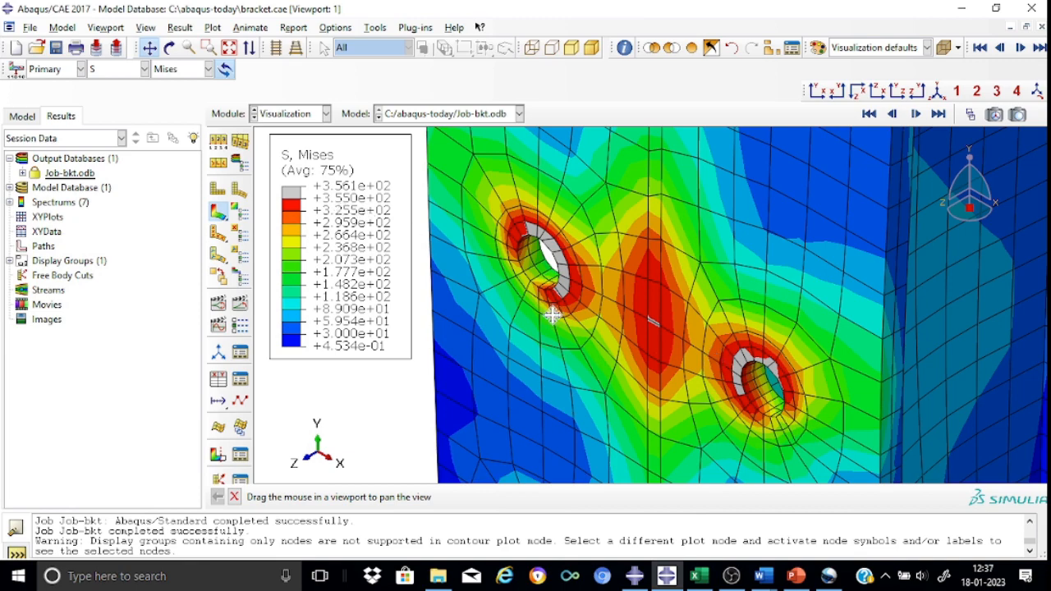
pyautogui.scroll(6, 583, 352)
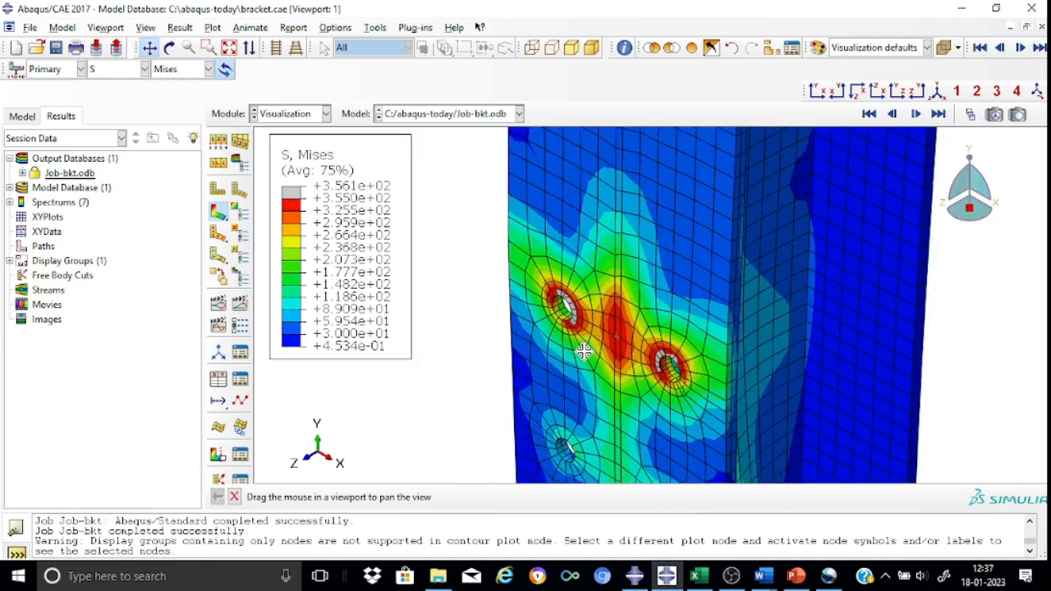
pyautogui.scroll(2, 583, 352)
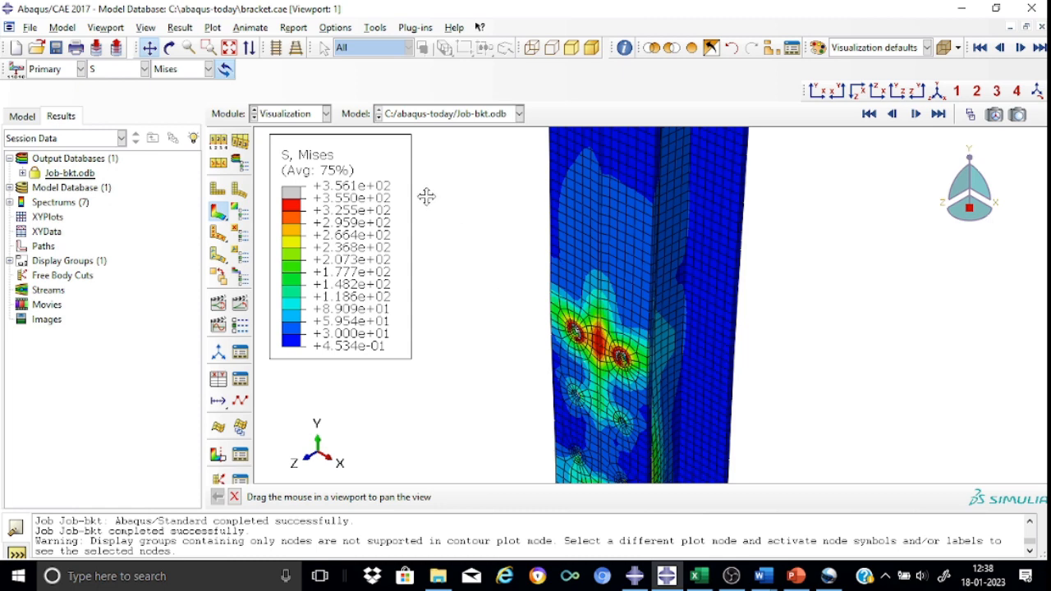
# - Switch the contoured field output from stress to the displacement magnitude (U, Magnitude)
pyautogui.click(210, 70)
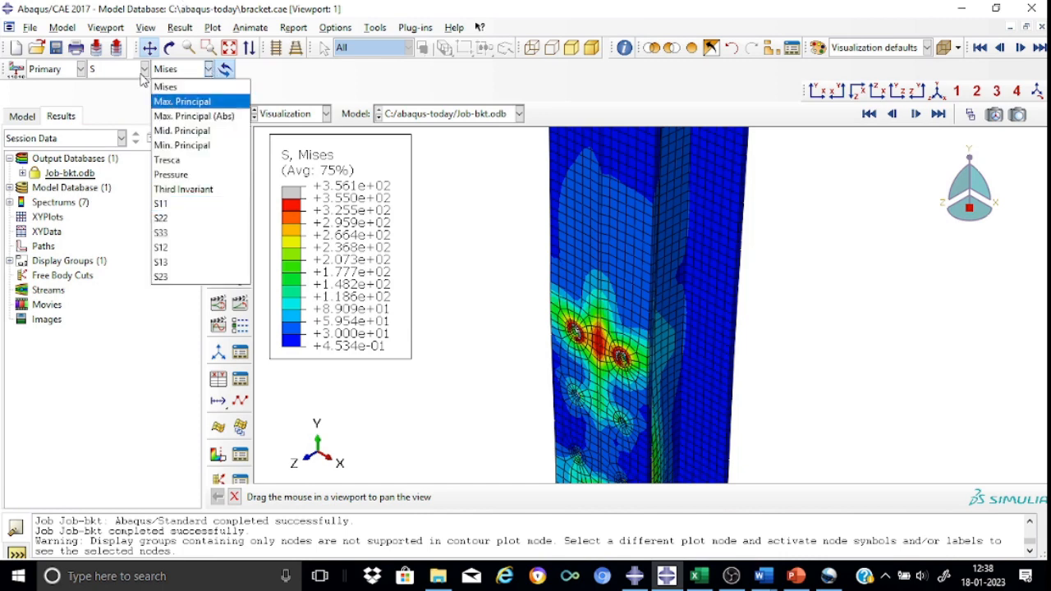
pyautogui.click(144, 73)
pyautogui.click(144, 71)
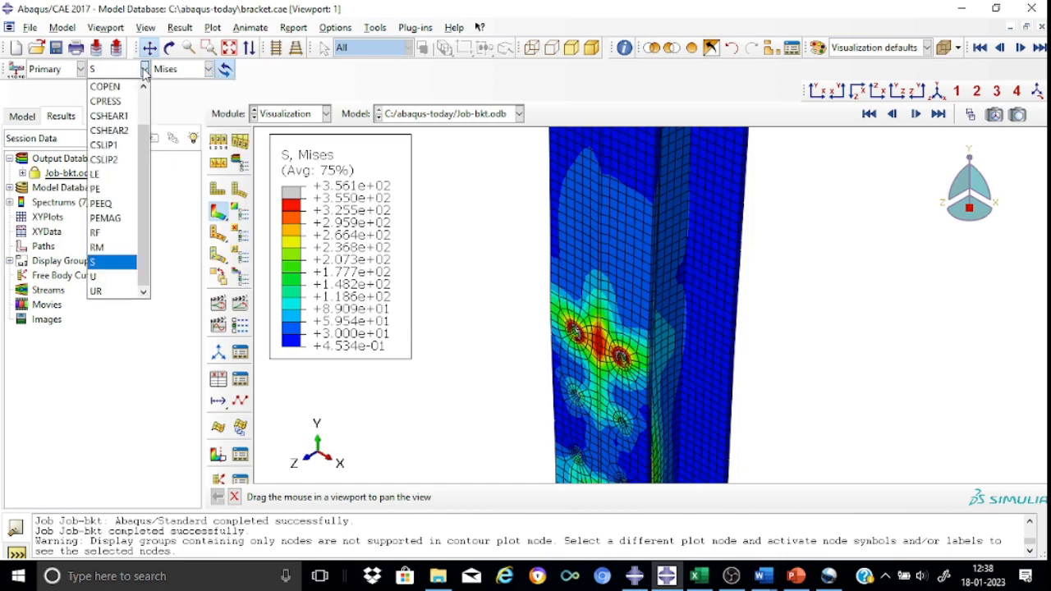
pyautogui.click(127, 278)
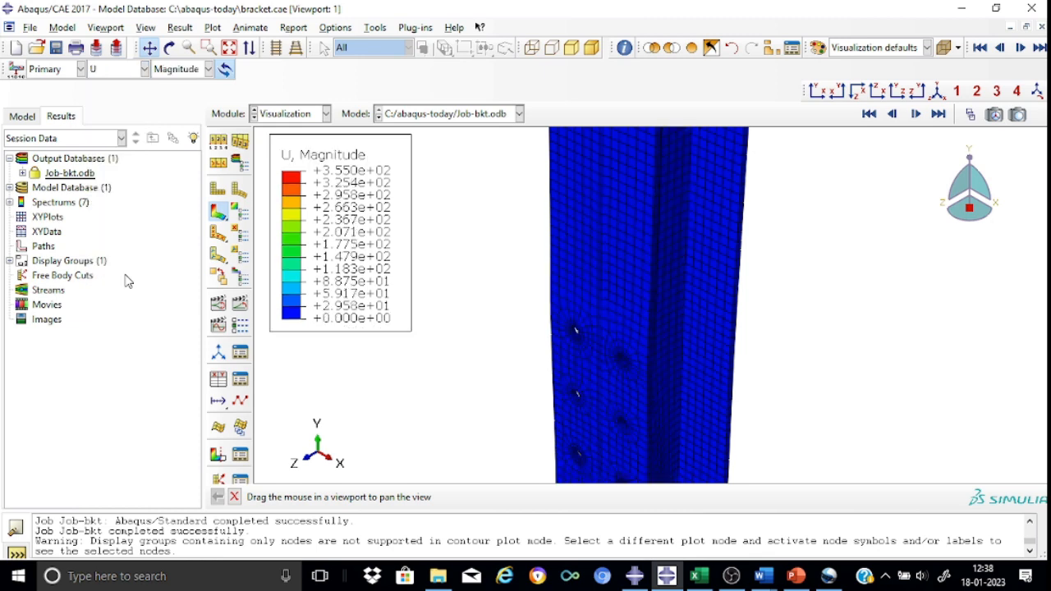
# - Add the six bolt part instances, BOLT-1 through BOLT-1-LIN-2-3, back to the displayed model
pyautogui.click(770, 49)
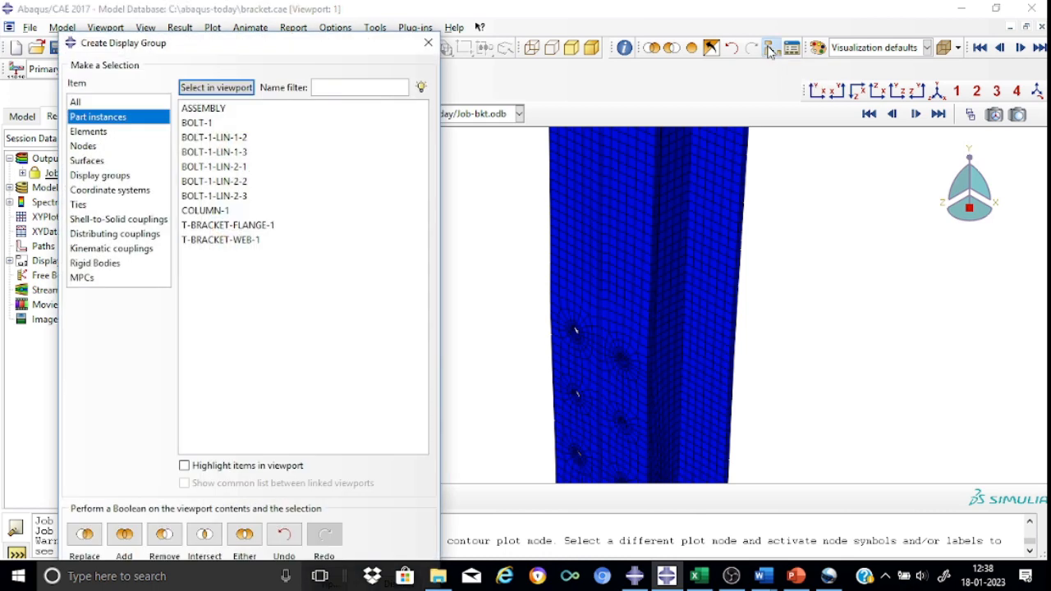
pyautogui.click(209, 123)
pyautogui.hotkey('shift', 'Down')
pyautogui.hotkey('shift', 'Down')
pyautogui.hotkey('shift', 'Down')
pyautogui.hotkey('shift', 'Down')
pyautogui.hotkey('shift', 'Down')
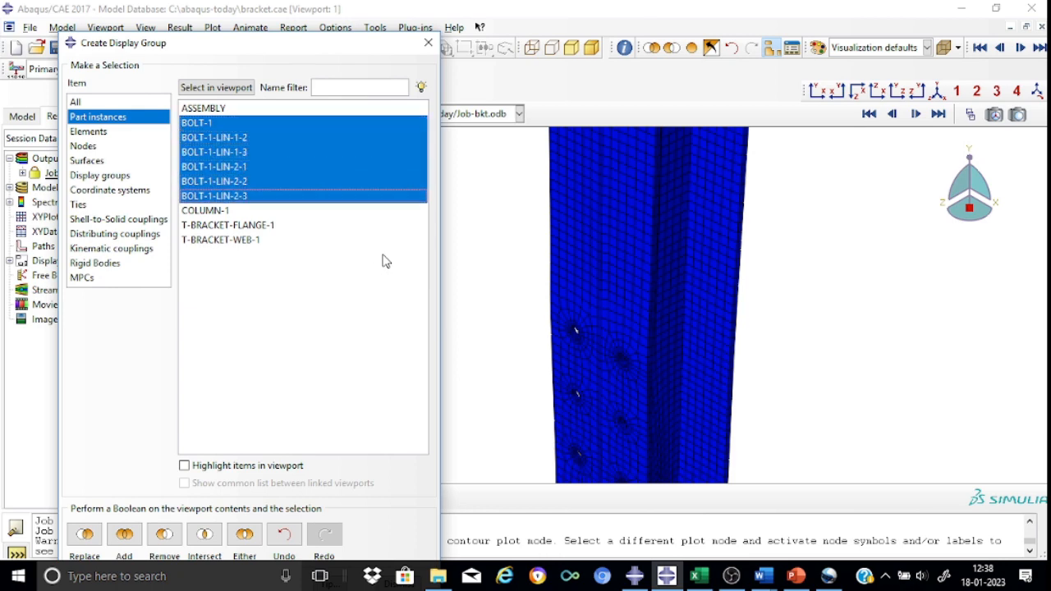
pyautogui.click(143, 538)
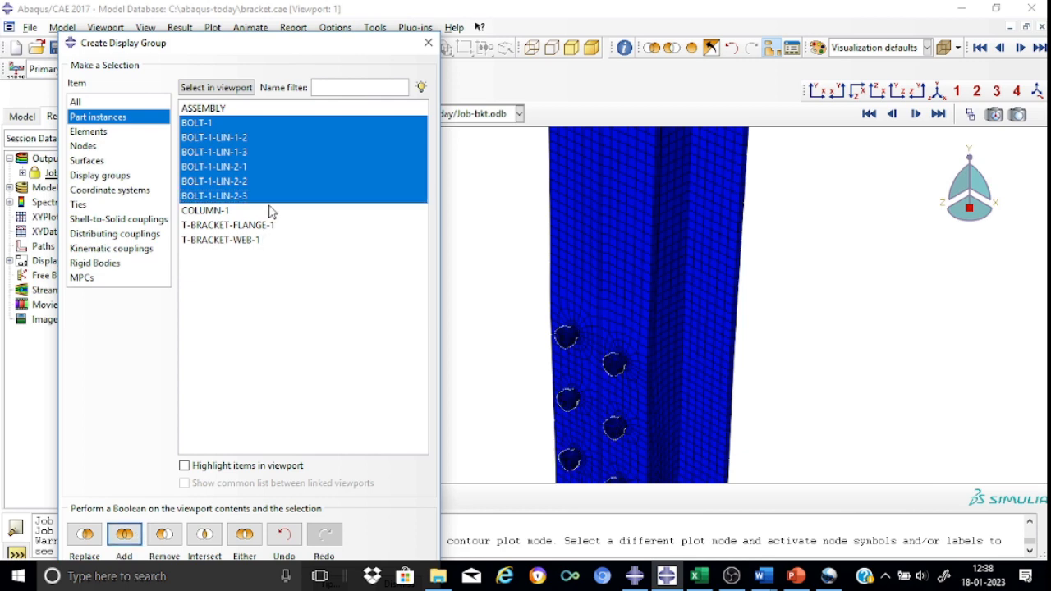
# - Add the T-BRACKET-FLANGE-1 and T-BRACKET-WEB-1 part instances back to the displayed model
pyautogui.click(260, 231)
pyautogui.keyDown('ctrl'); pyautogui.click(260, 239); pyautogui.keyUp('ctrl')
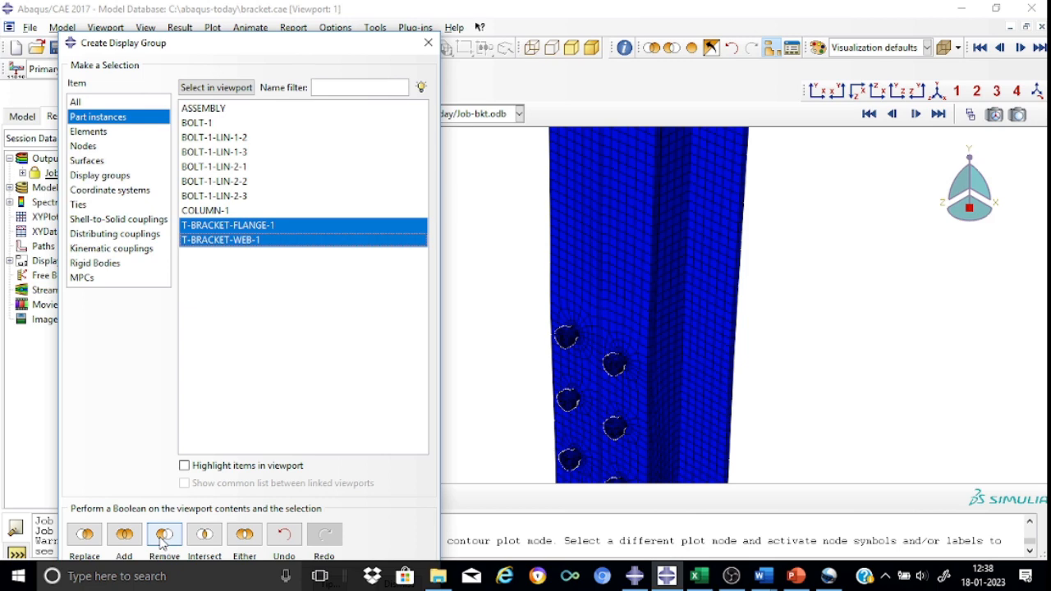
pyautogui.click(125, 535)
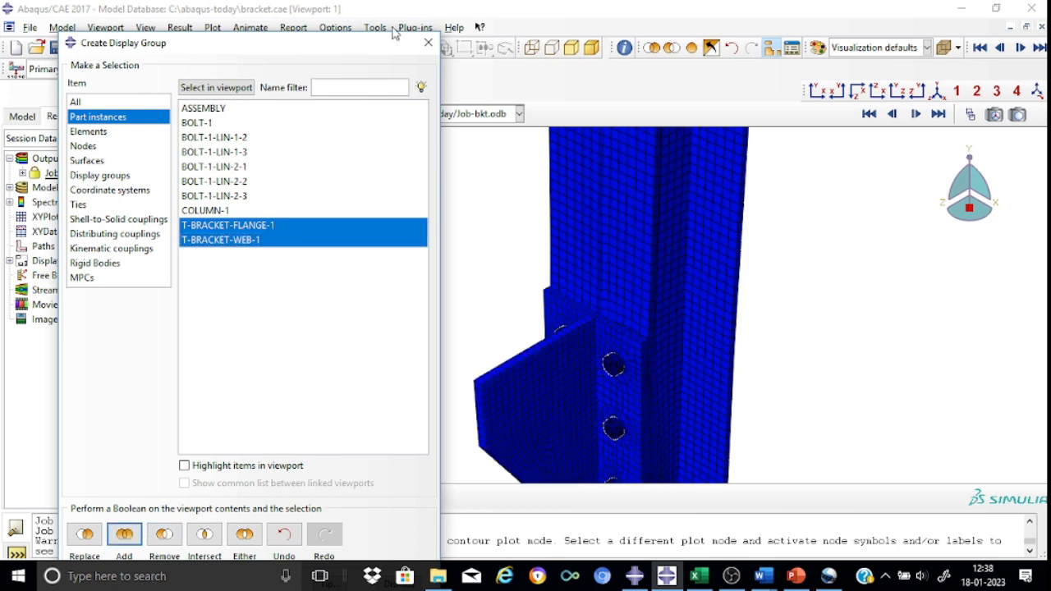
pyautogui.click(428, 42)
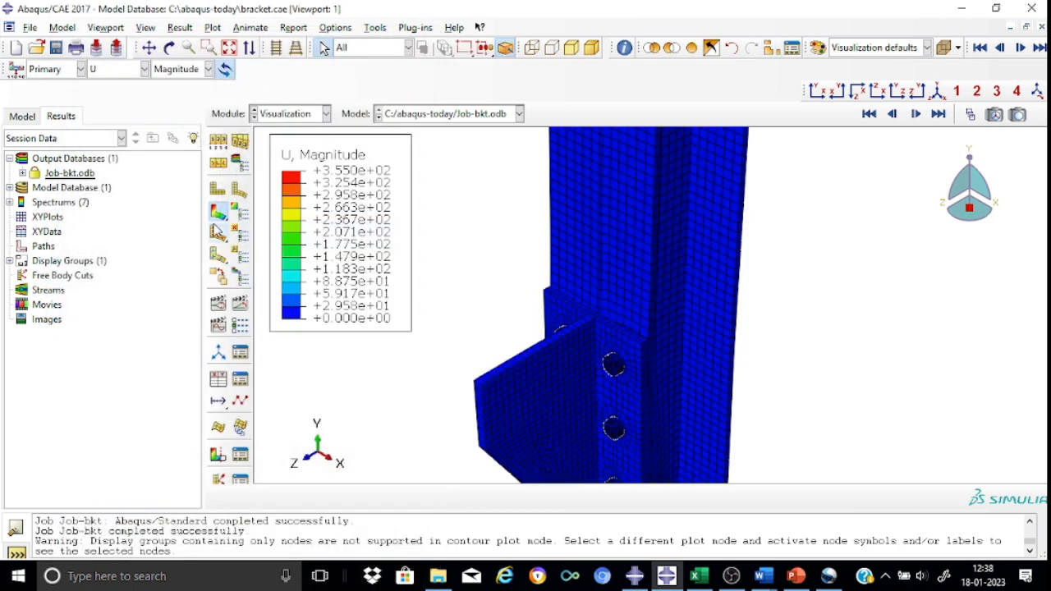
# - Set the contour plot's maximum limit to be computed automatically for the displacement magnitude plot
pyautogui.click(239, 212)
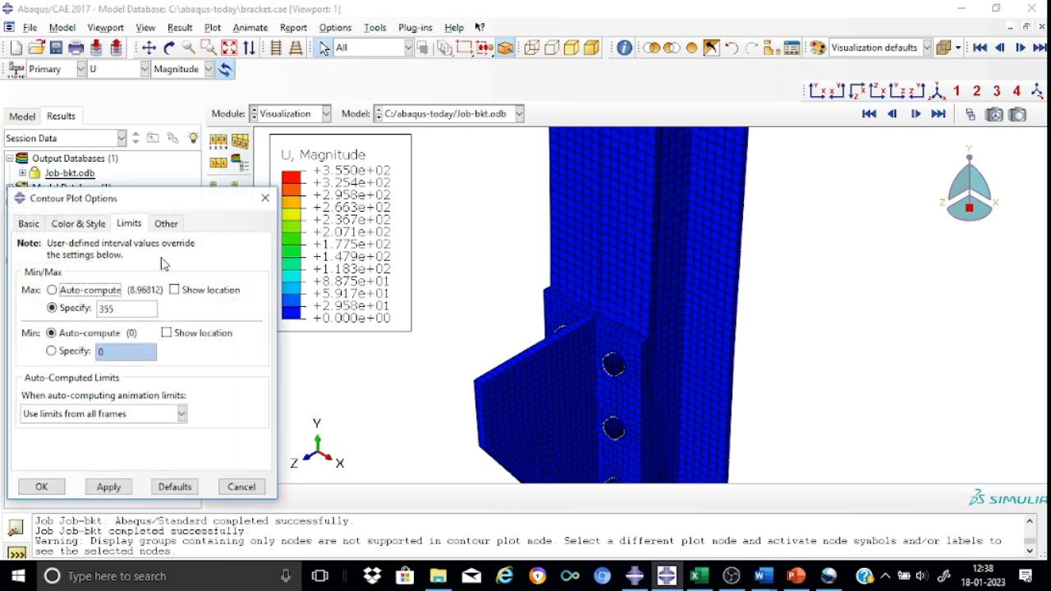
pyautogui.click(87, 292)
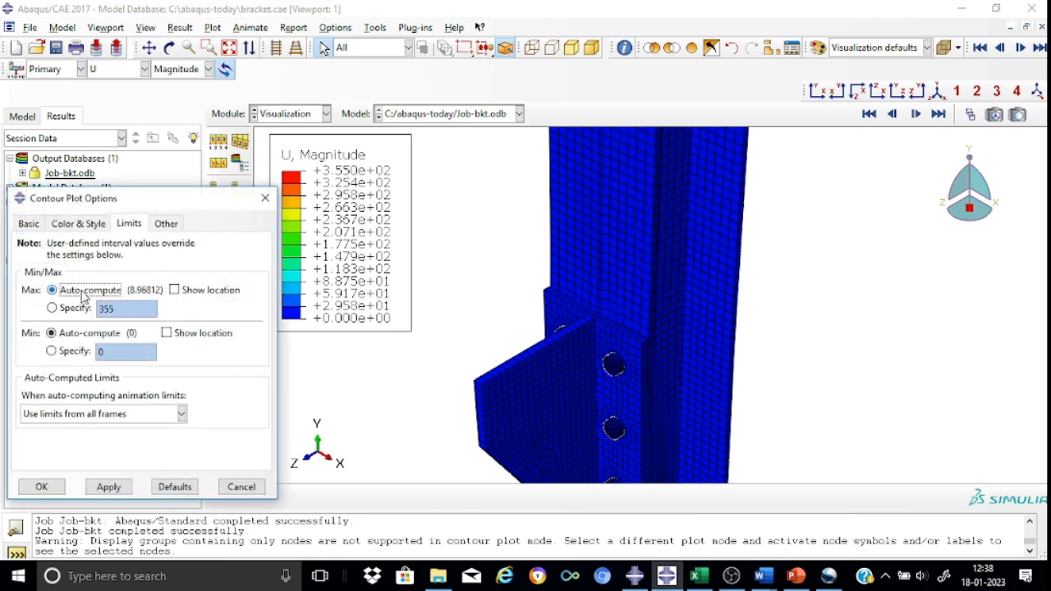
pyautogui.click(108, 488)
pyautogui.click(39, 488)
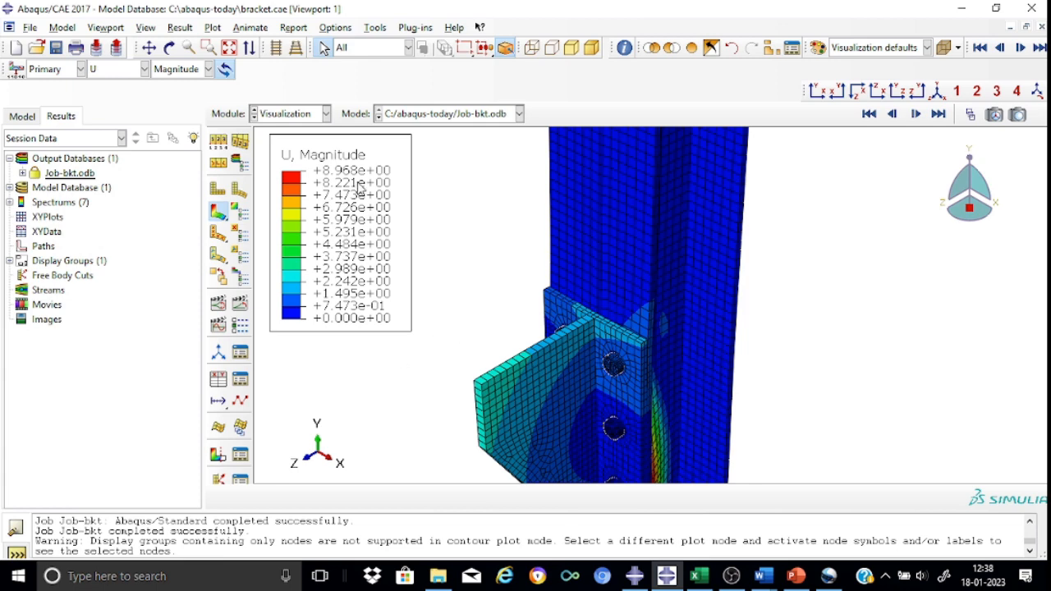
# - Plot the U3 displacement component and examine it on the bracket, bolts and column
pyautogui.scroll(3, 812, 229)
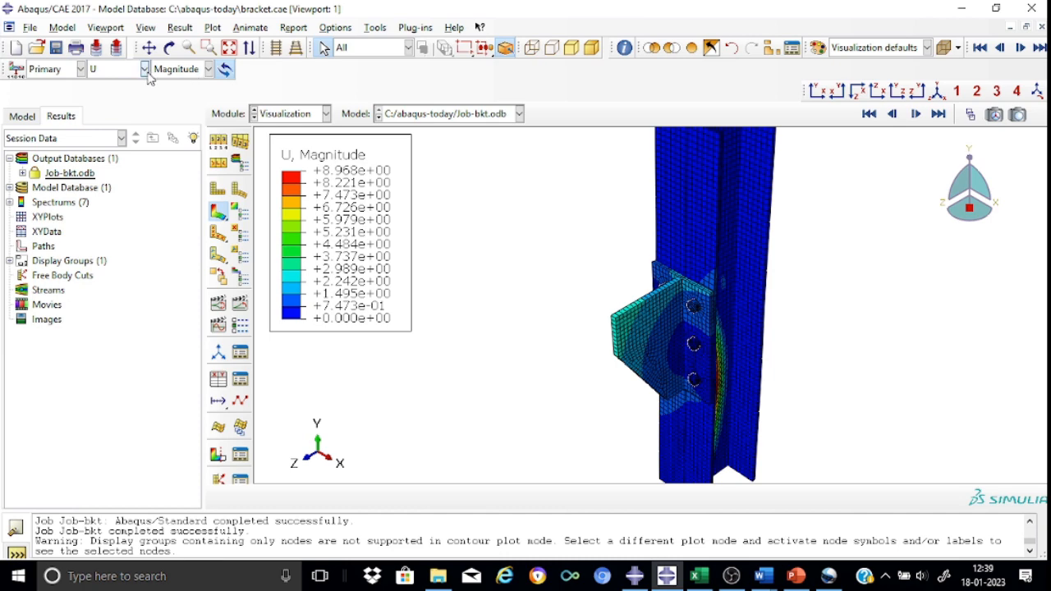
pyautogui.click(209, 70)
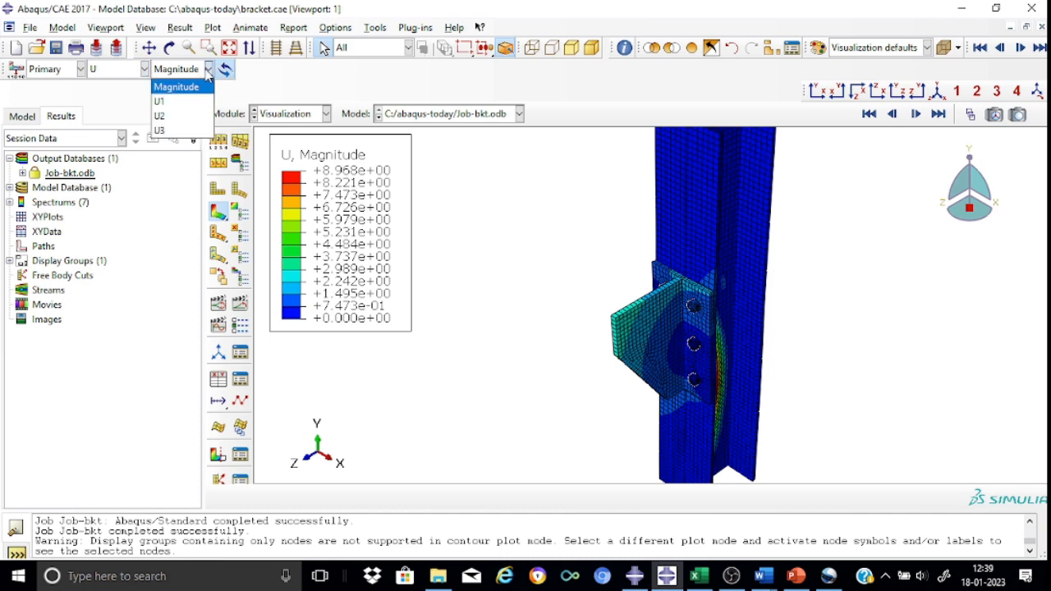
pyautogui.click(181, 131)
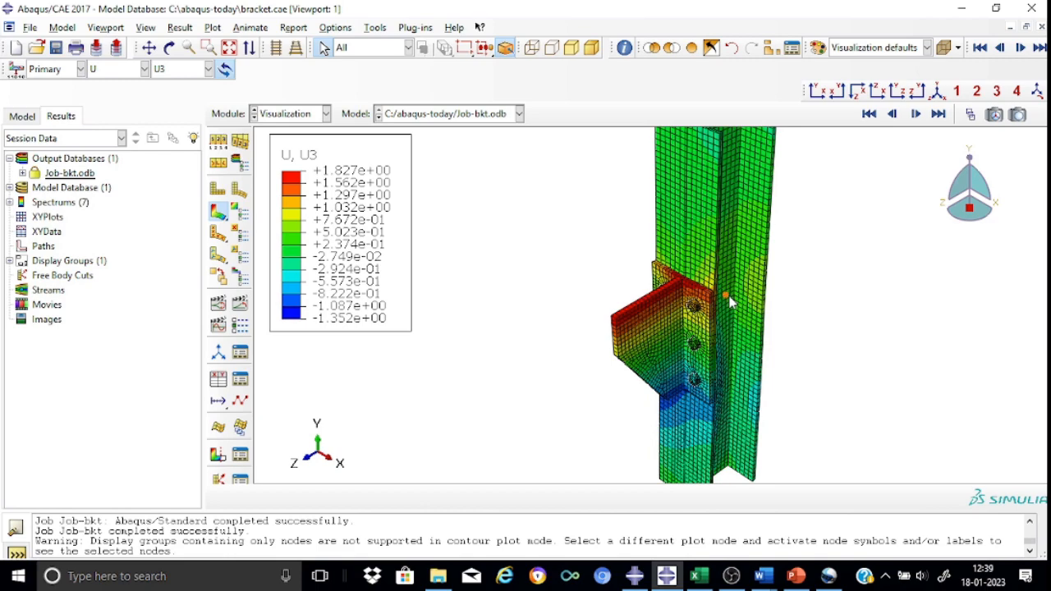
pyautogui.scroll(5, 729, 302)
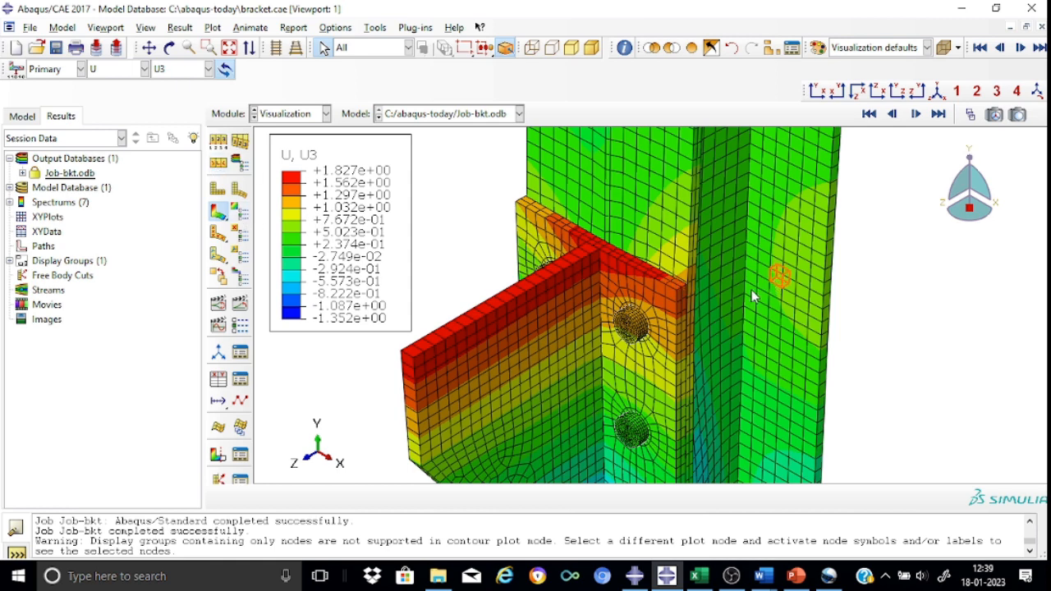
# - Set the plot's uniform deformation scale factor to 20 while viewing the bracket-to-column connection from the side
pyautogui.click(838, 91)
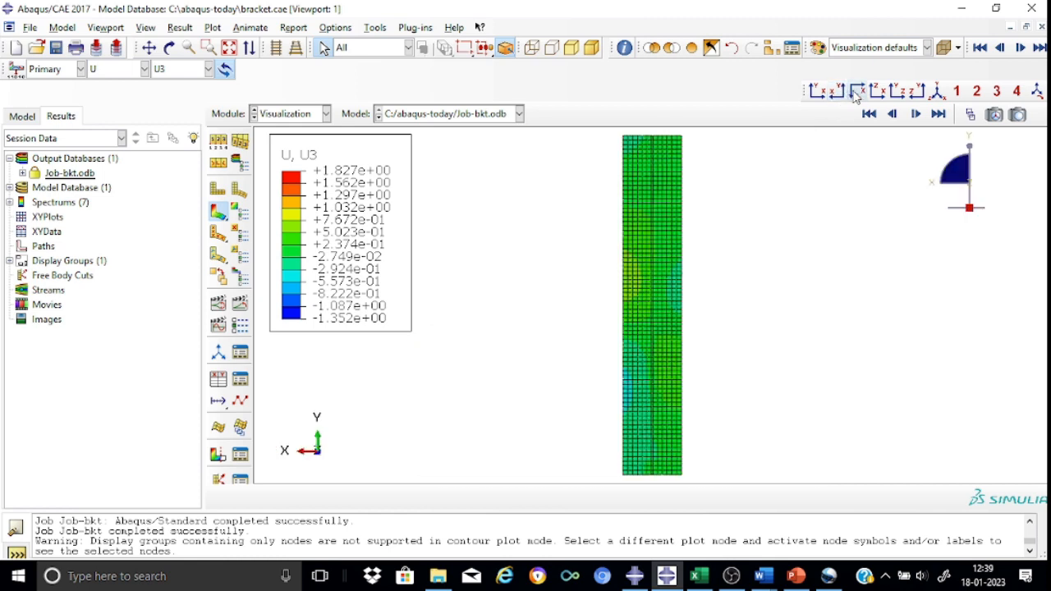
pyautogui.click(857, 92)
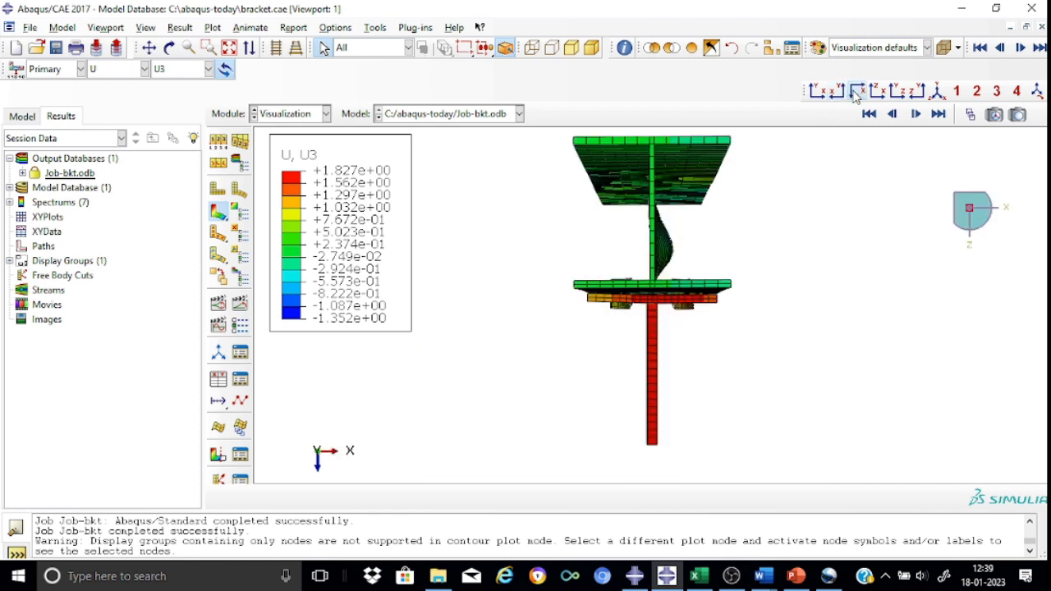
pyautogui.click(898, 91)
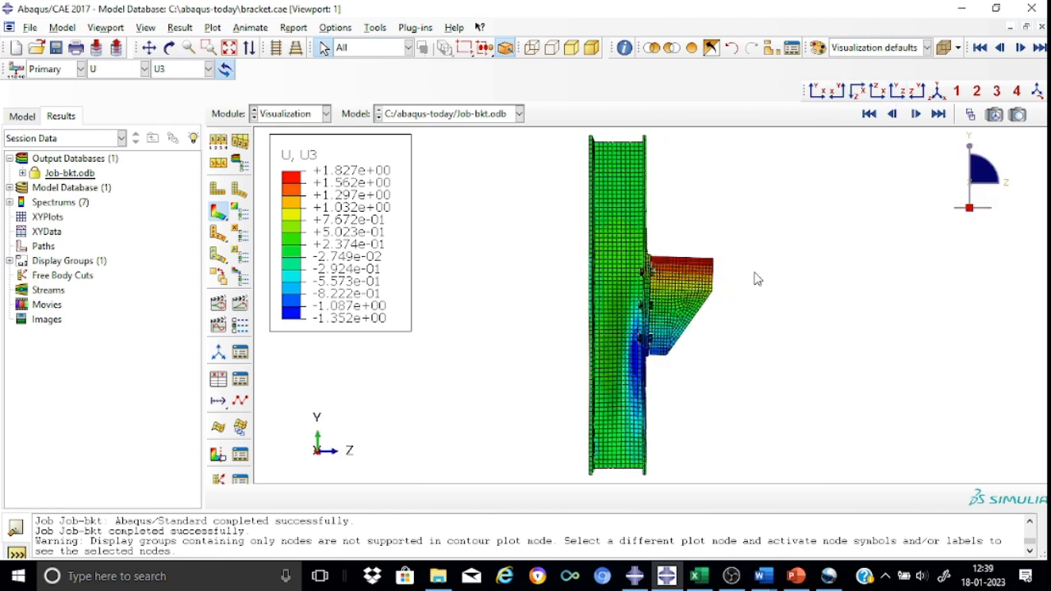
pyautogui.click(920, 91)
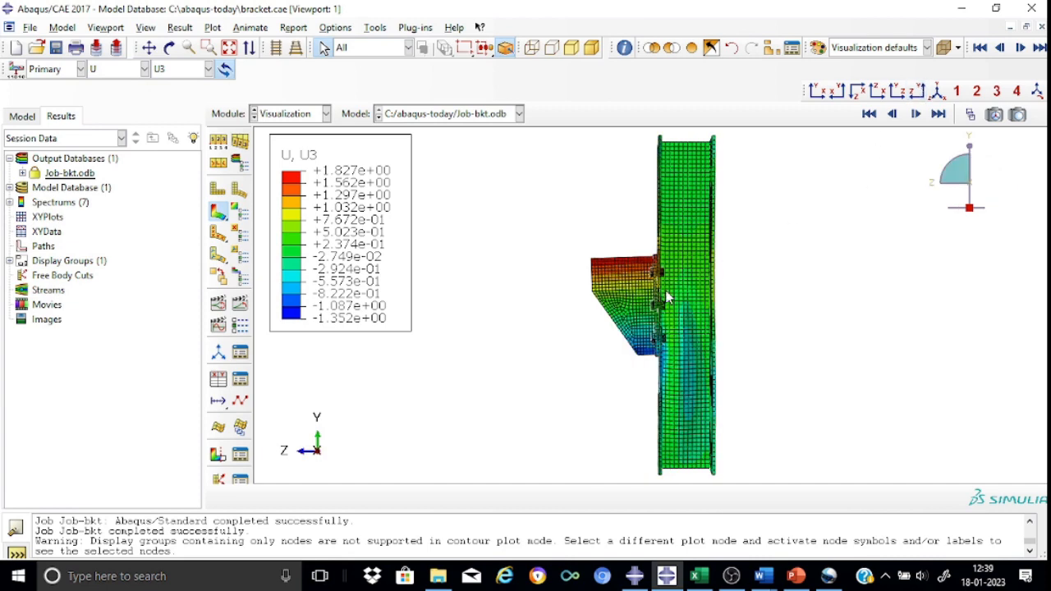
pyautogui.scroll(3, 669, 294)
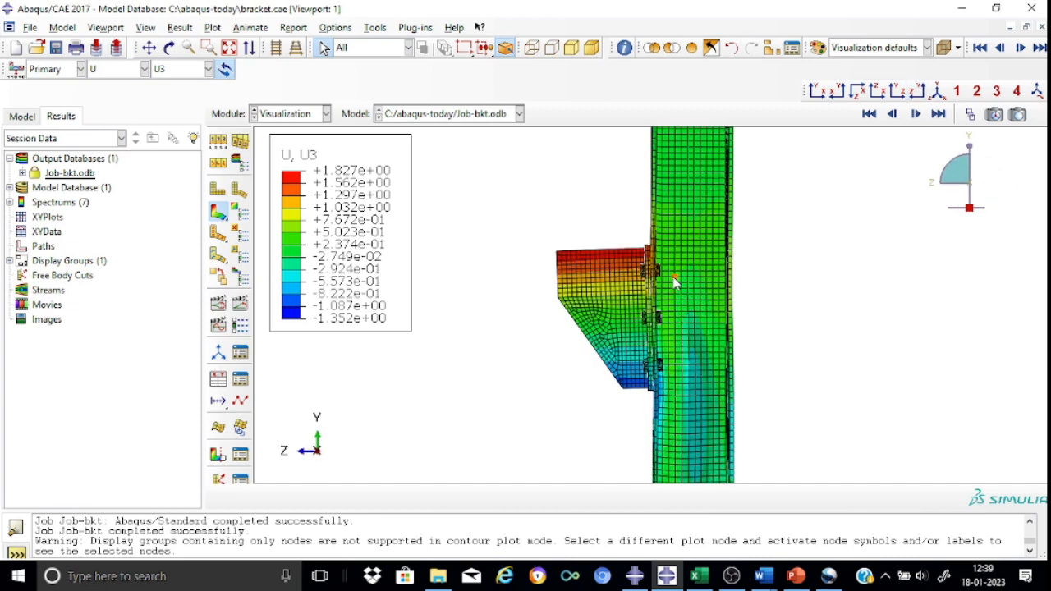
pyautogui.scroll(3, 686, 272)
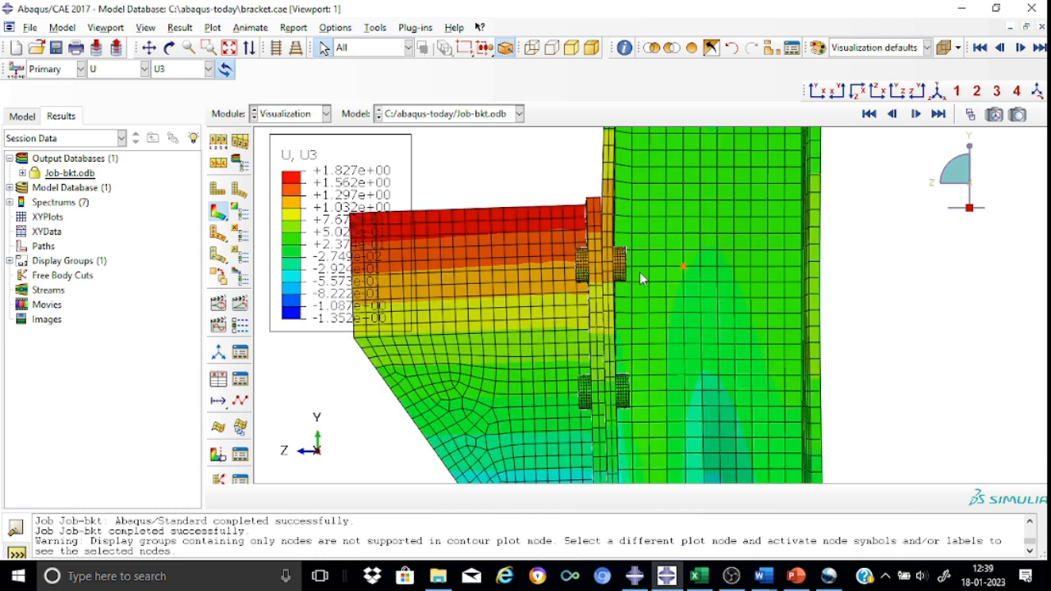
pyautogui.click(220, 164)
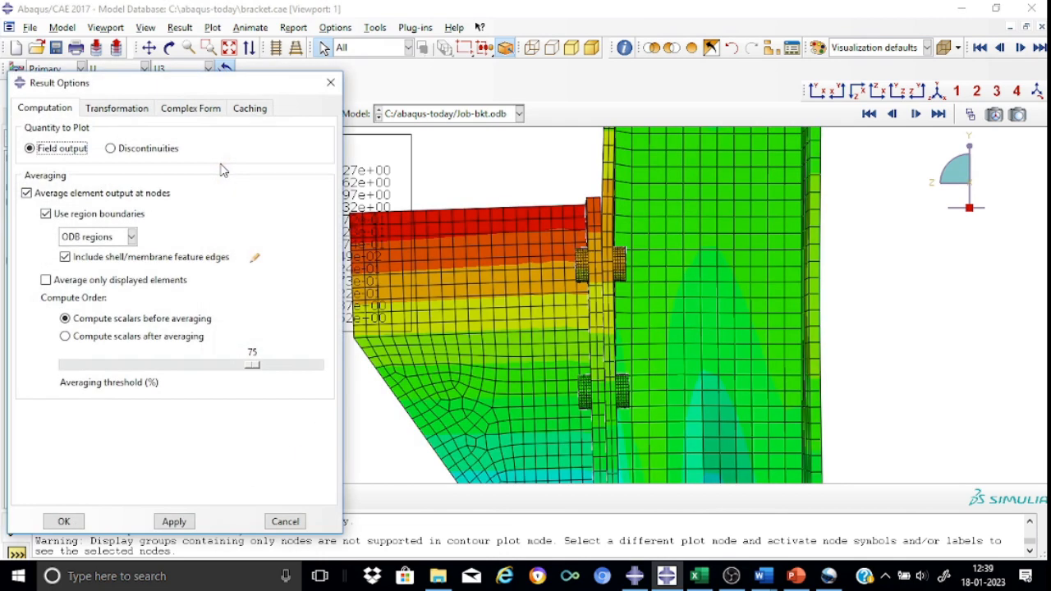
pyautogui.click(330, 81)
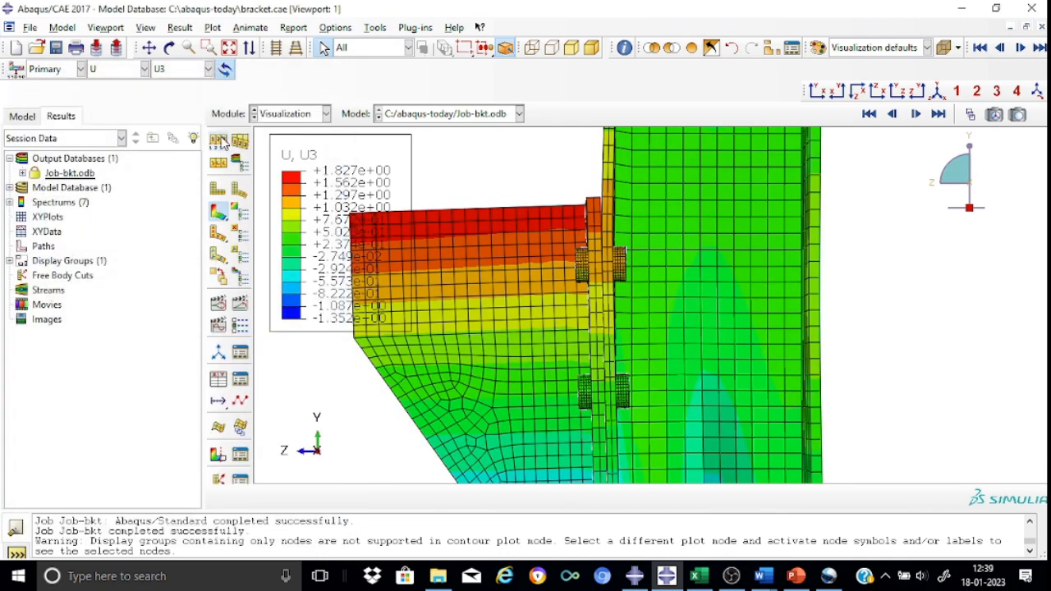
pyautogui.click(219, 141)
pyautogui.doubleClick(101, 321)
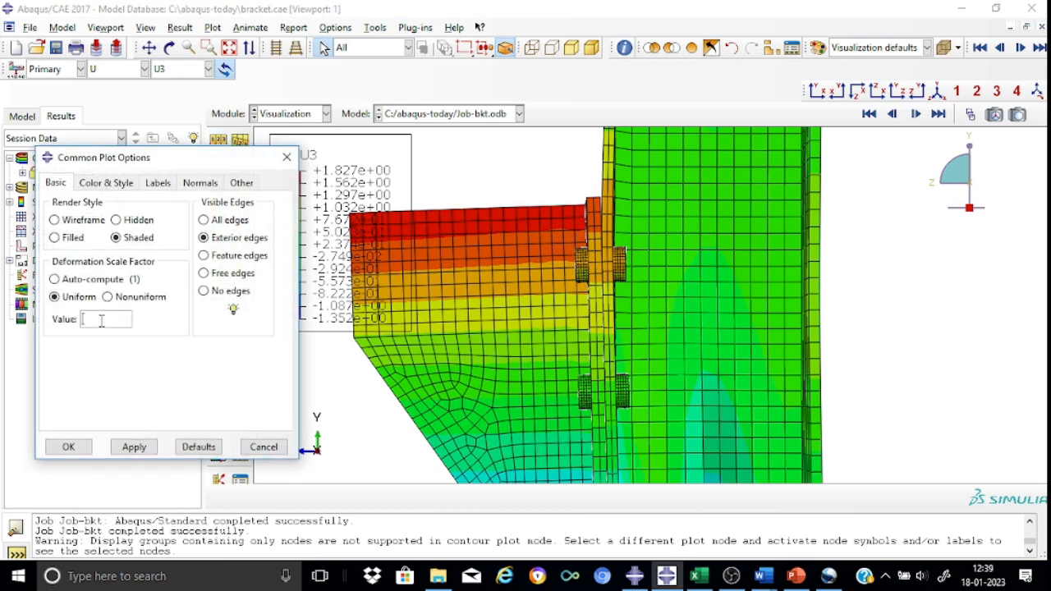
pyautogui.write('20')
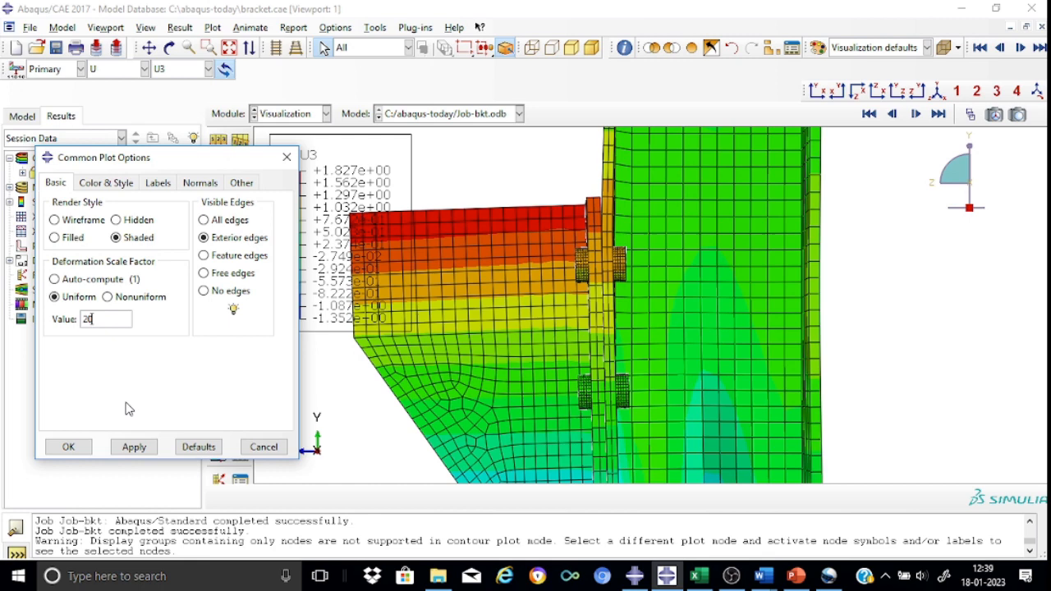
pyautogui.click(134, 447)
pyautogui.click(70, 447)
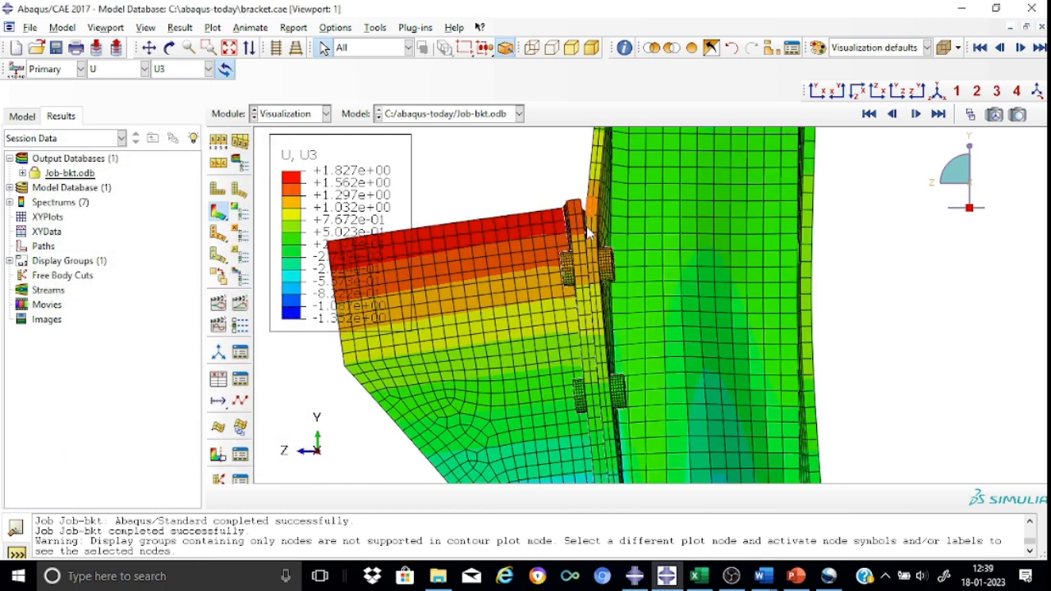
# - Step the U3 results of Step-bkt back to frame 10 and return to frame 12 with the Frame Selector
pyautogui.click(970, 114)
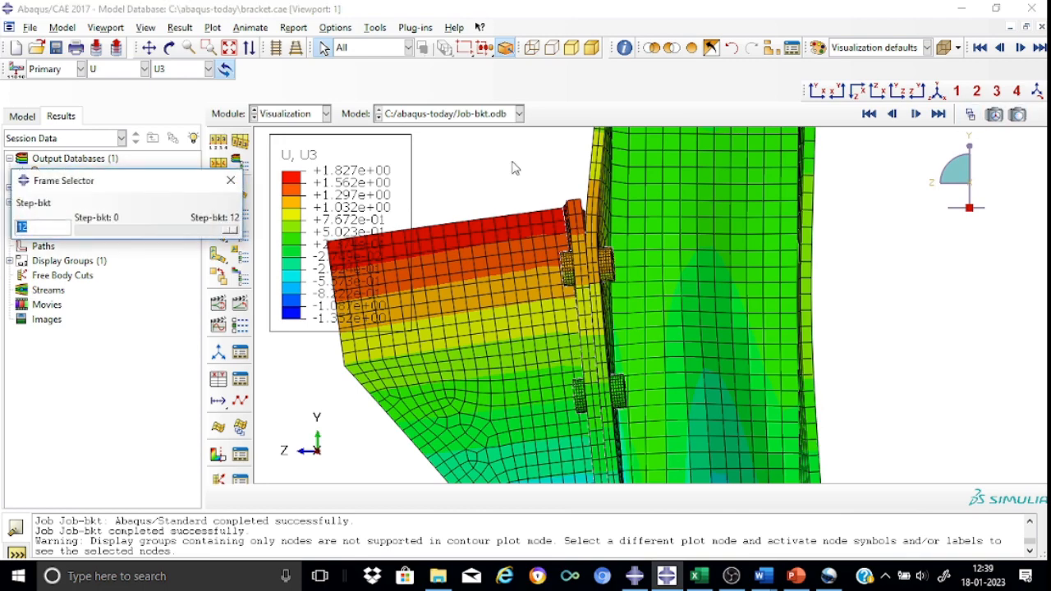
pyautogui.scroll(-2, 513, 164)
pyautogui.scroll(5, 513, 164)
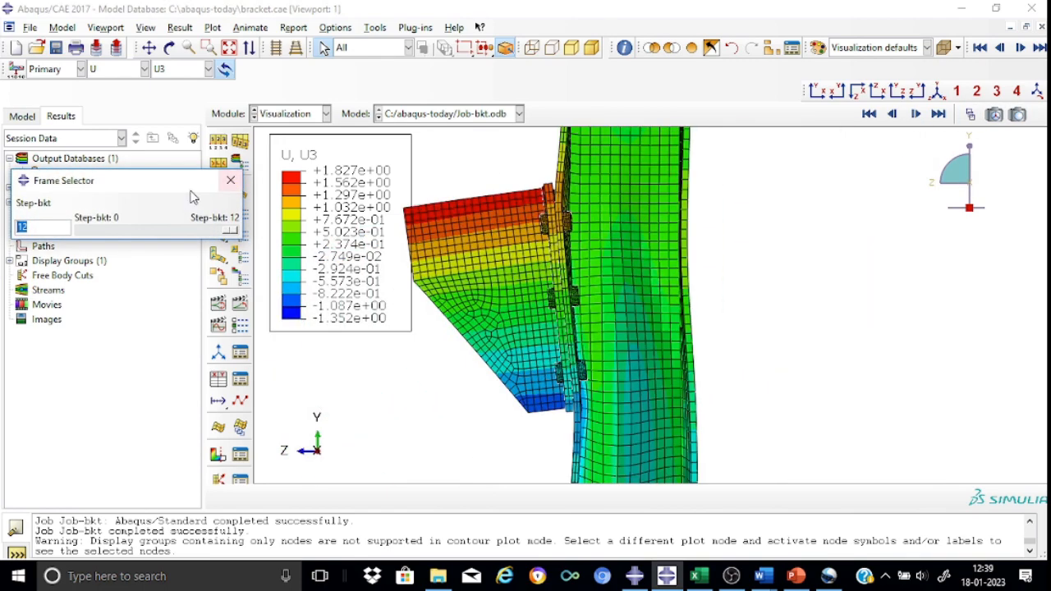
pyautogui.moveTo(230, 231)
pyautogui.mouseDown()
pyautogui.moveTo(82, 239)
pyautogui.moveTo(210, 234)
pyautogui.mouseUp()
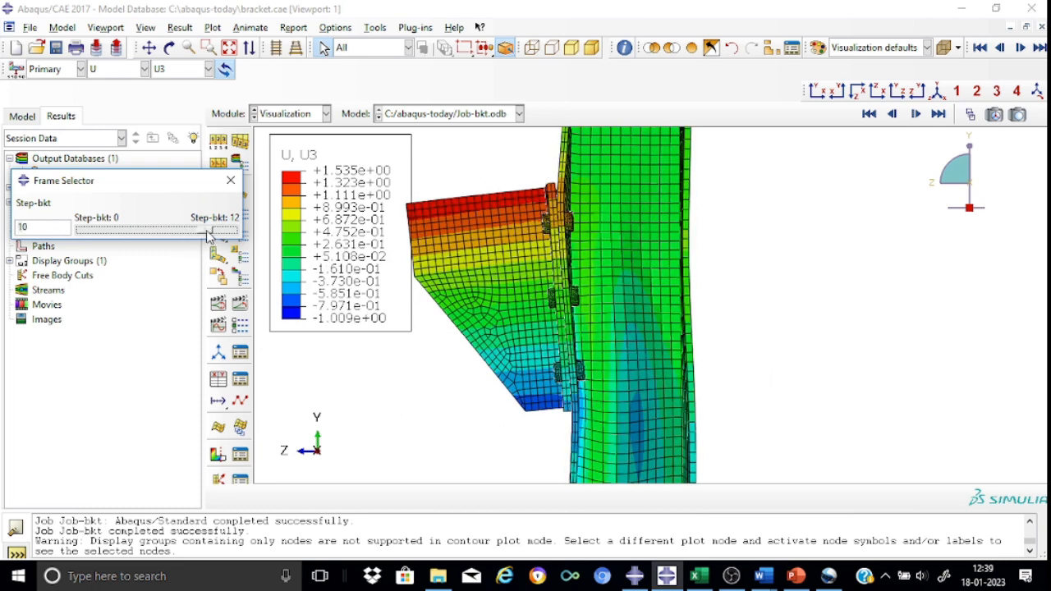
pyautogui.moveTo(208, 235); pyautogui.dragTo(236, 234)
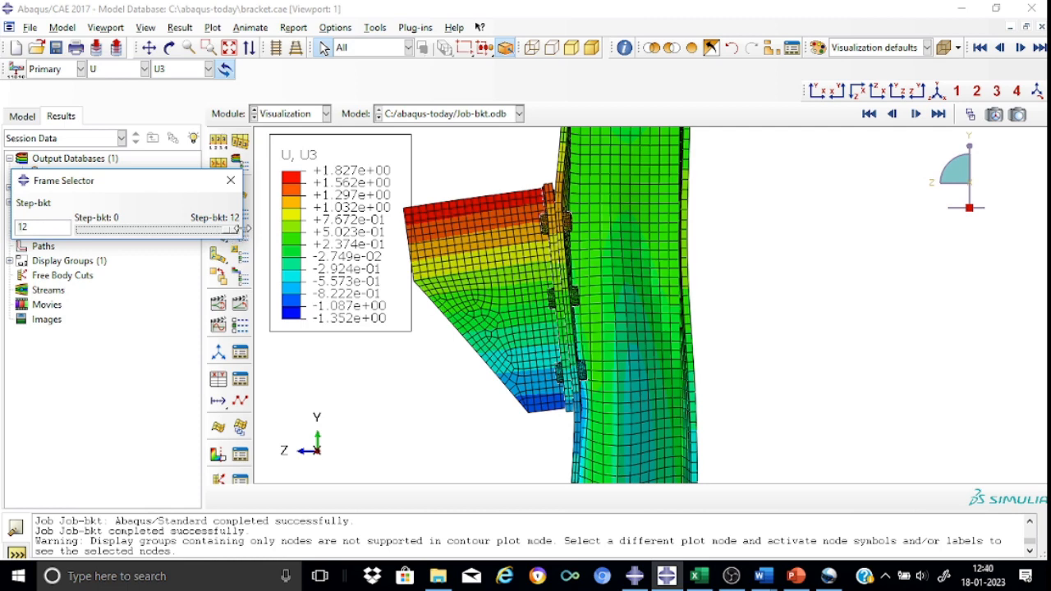
pyautogui.click(231, 181)
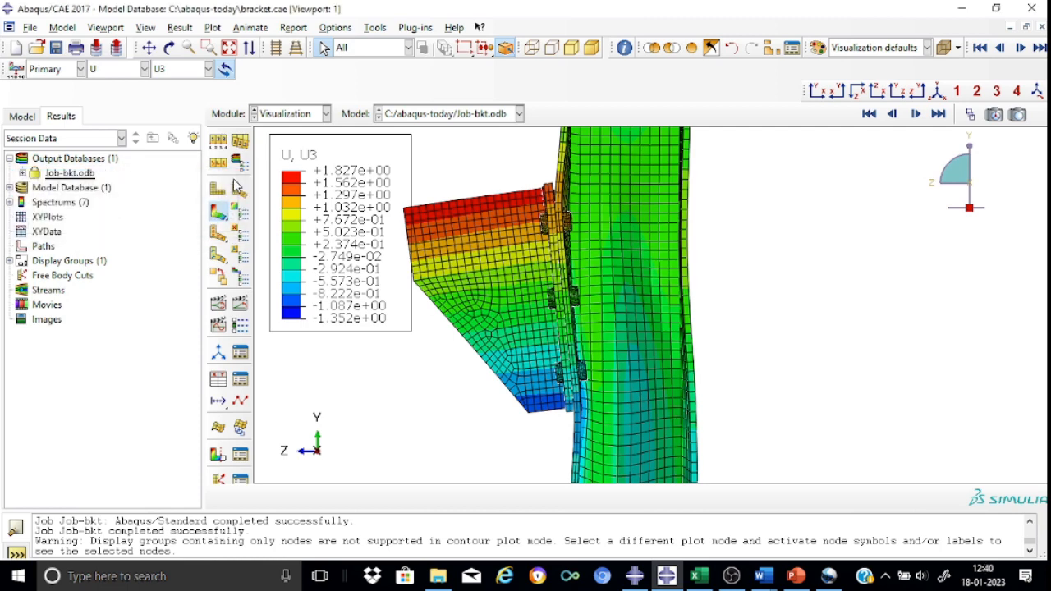
# - Show the model in isometric view and set the uniform deformation scale factor to 10
pyautogui.click(937, 92)
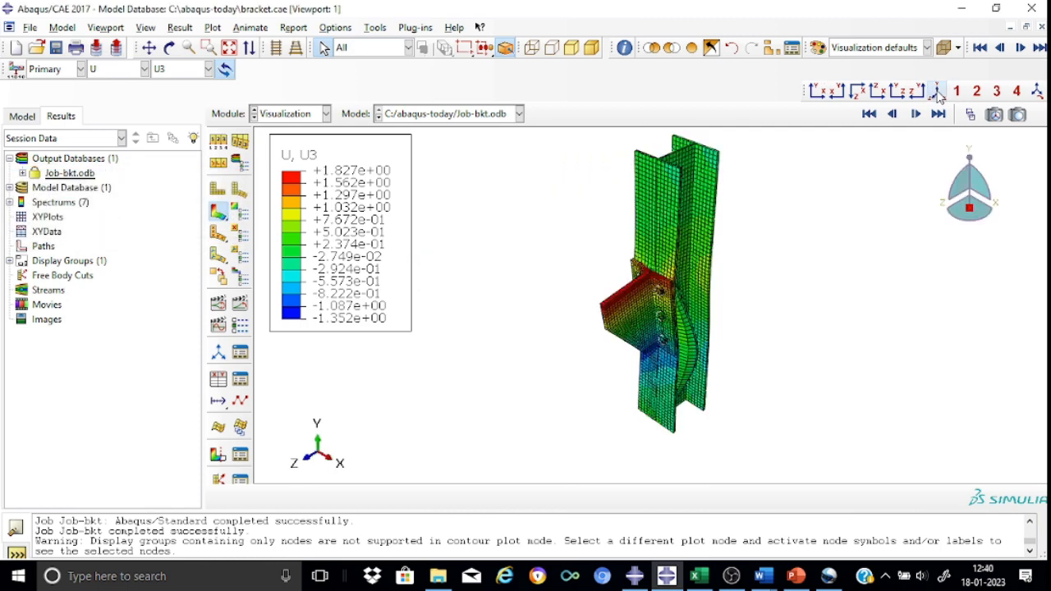
pyautogui.scroll(2, 725, 324)
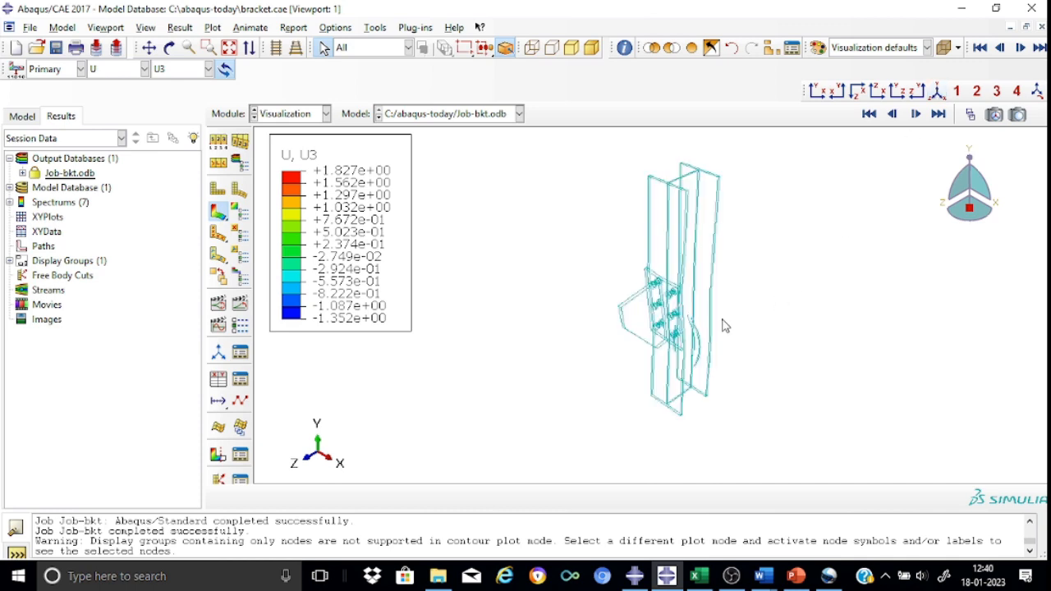
pyautogui.scroll(1, 725, 326)
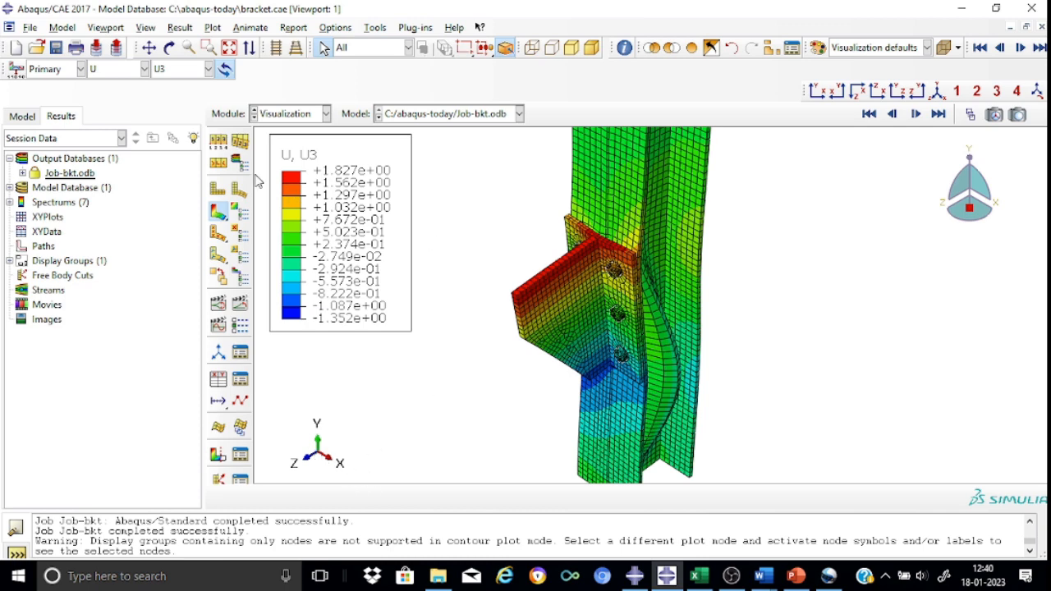
pyautogui.click(218, 143)
pyautogui.click(104, 320)
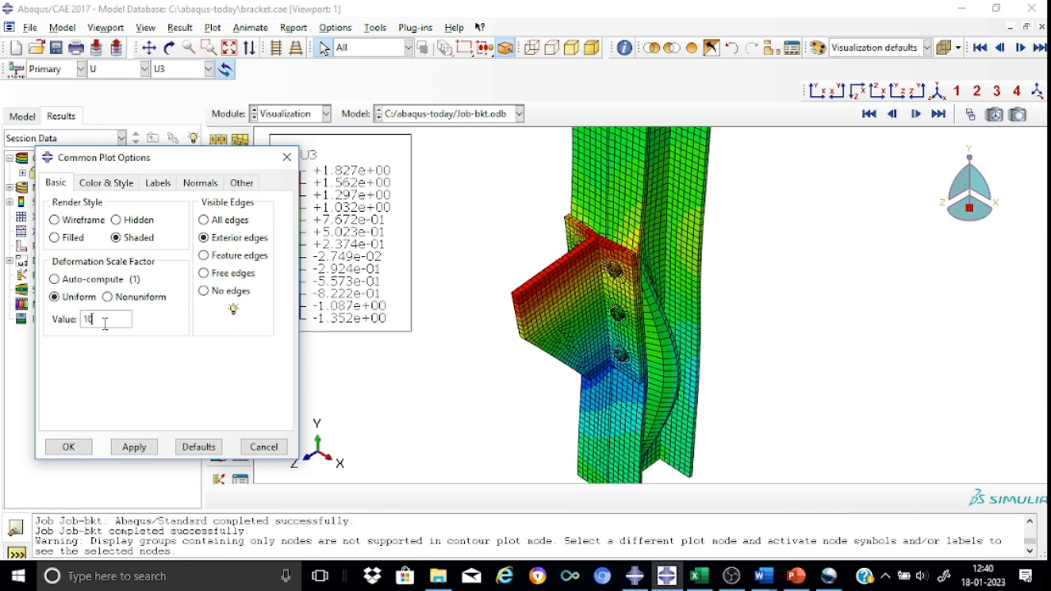
pyautogui.click(132, 446)
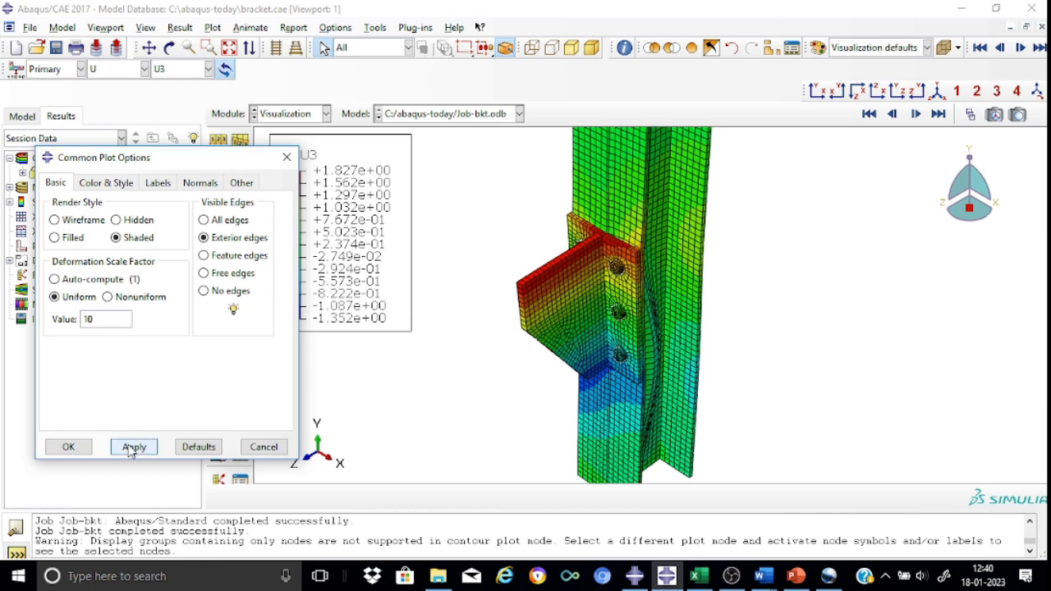
pyautogui.click(75, 448)
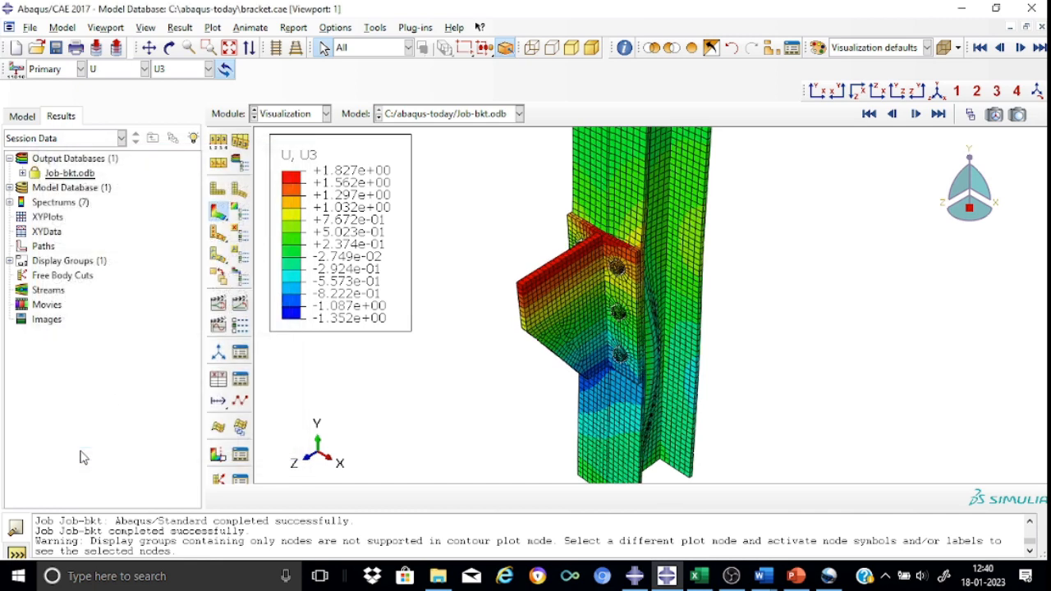
# - Plot the U1 displacement component and examine the column web beside the bracket in rotated and side views
pyautogui.click(209, 69)
pyautogui.click(189, 101)
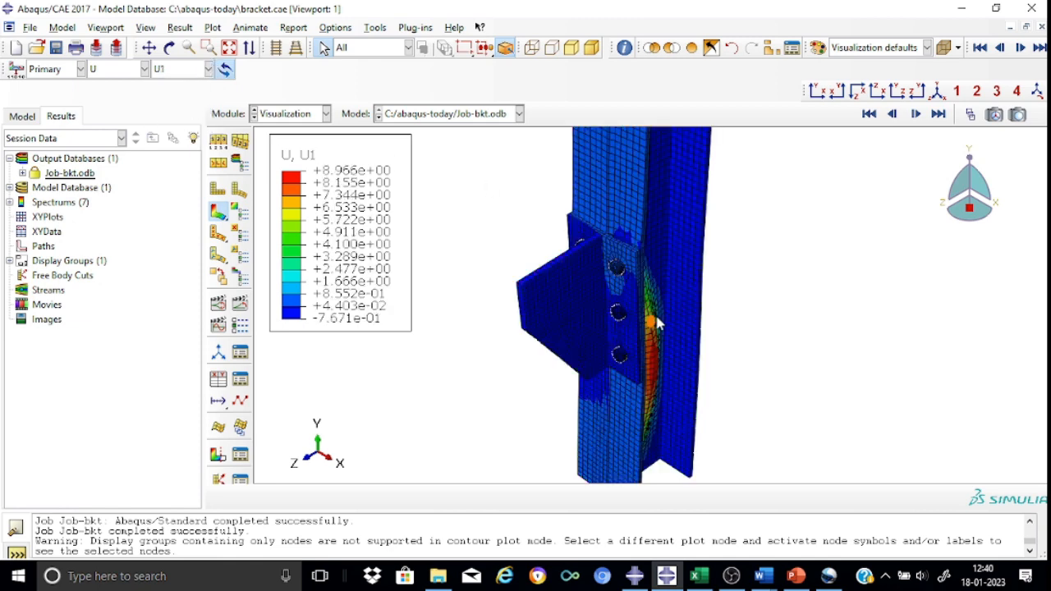
pyautogui.scroll(-3, 657, 318)
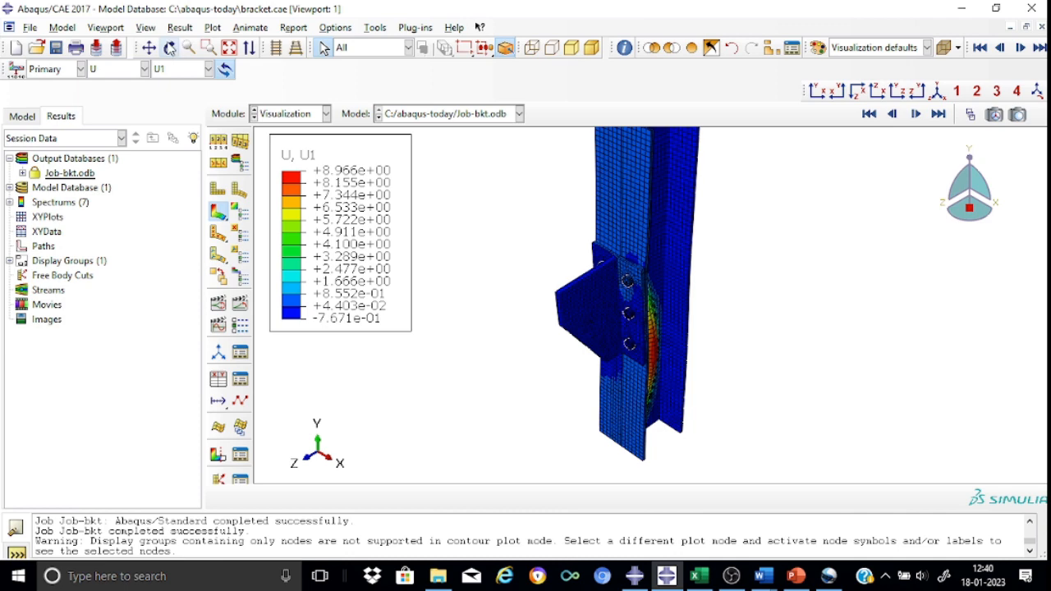
pyautogui.click(170, 47)
pyautogui.moveTo(649, 365)
pyautogui.mouseDown()
pyautogui.moveTo(547, 369)
pyautogui.moveTo(671, 306)
pyautogui.moveTo(652, 324)
pyautogui.moveTo(583, 276)
pyautogui.mouseUp()
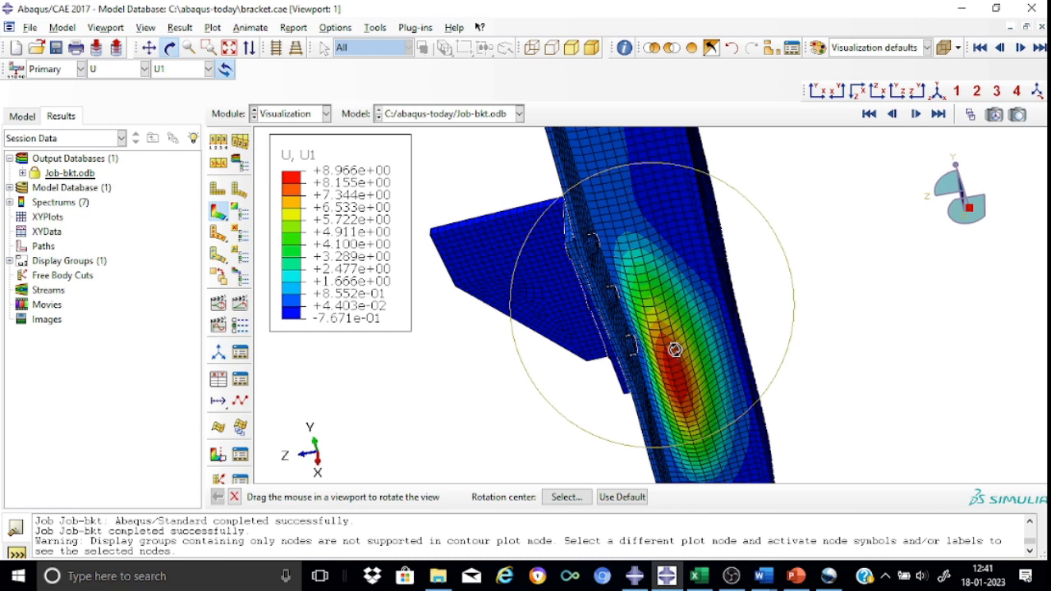
pyautogui.click(920, 92)
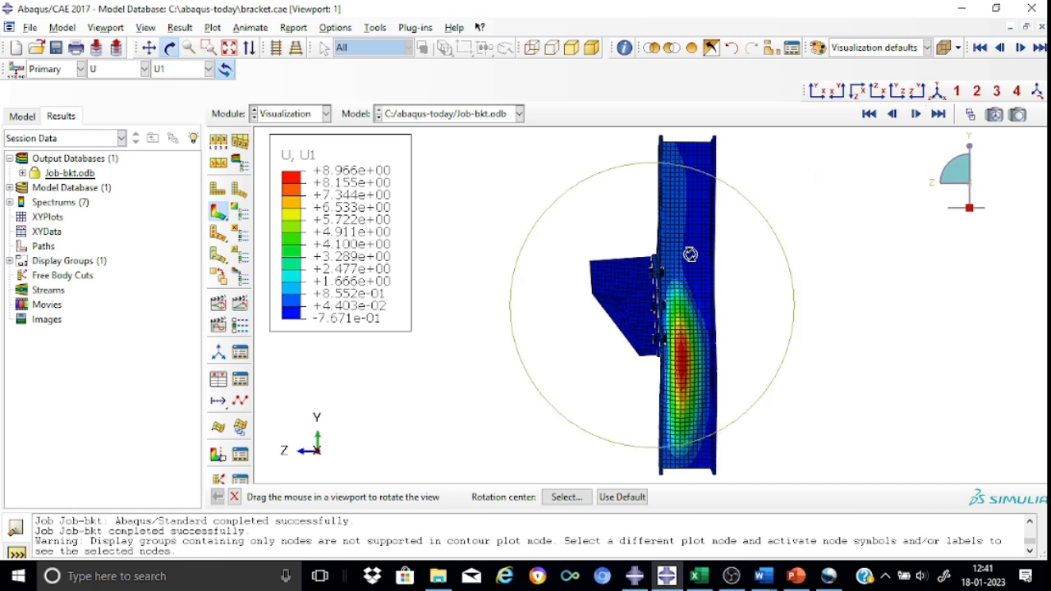
pyautogui.scroll(5, 690, 254)
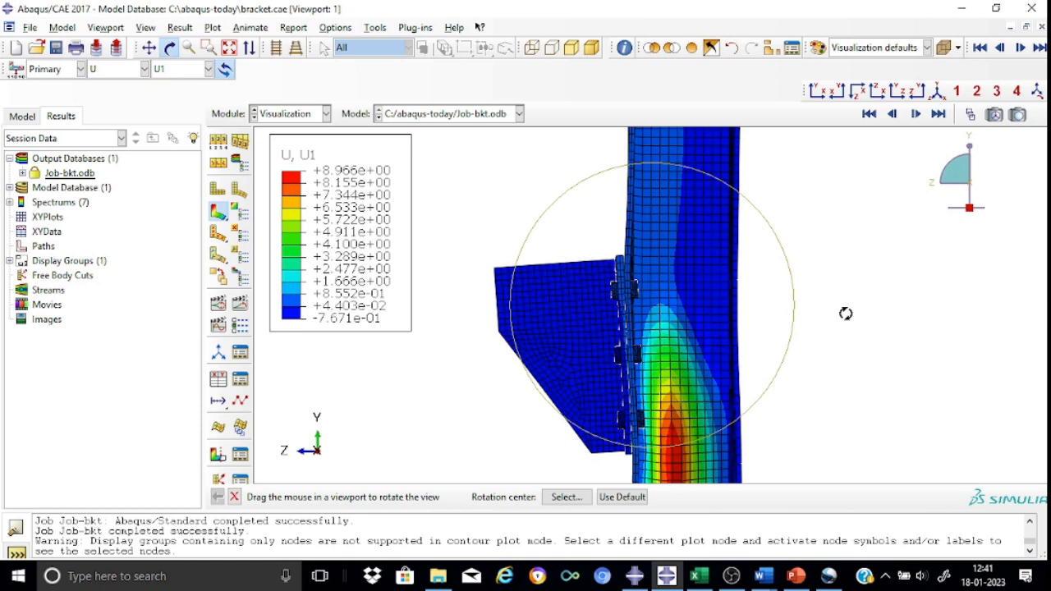
# - Remove COLUMN-1, T-BRACKET-FLANGE-1 and T-BRACKET-WEB-1 from the displayed model and view the bolts' U1 contours isometrically
pyautogui.click(772, 48)
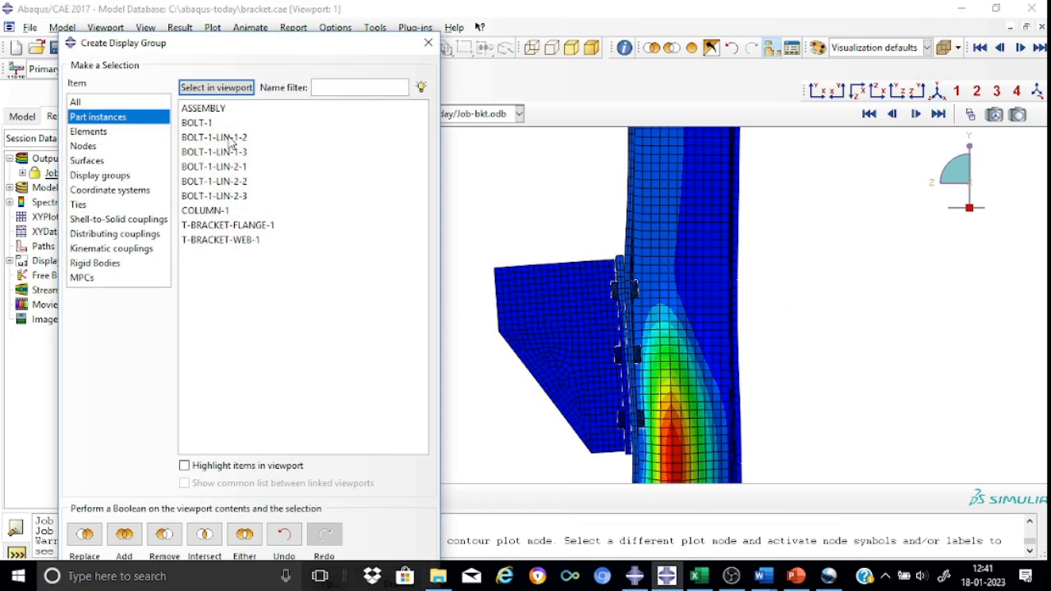
pyautogui.click(219, 212)
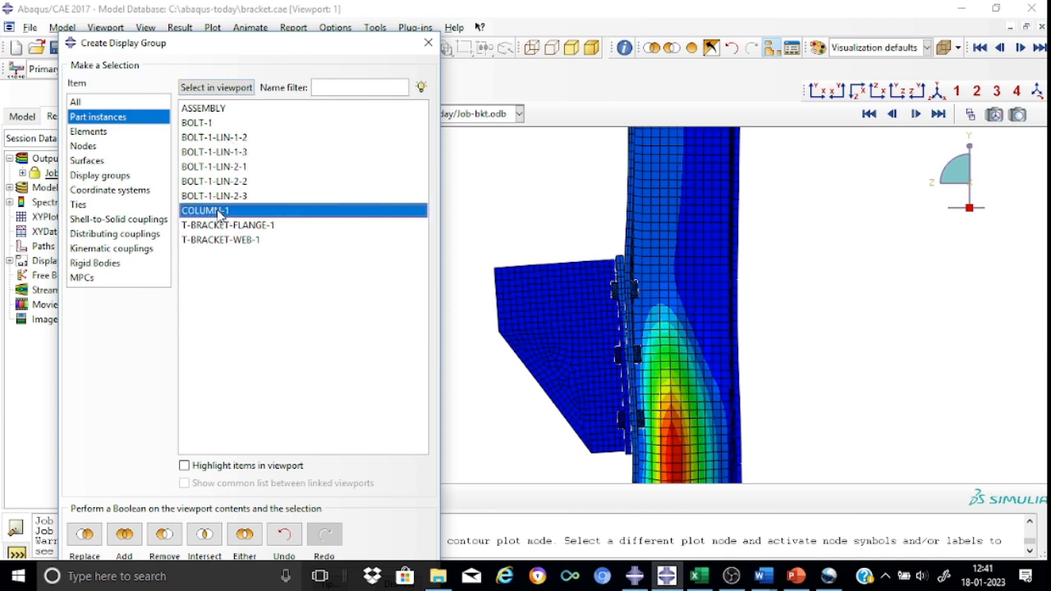
pyautogui.hotkey('shift', 'Down')
pyautogui.hotkey('shift', 'Down')
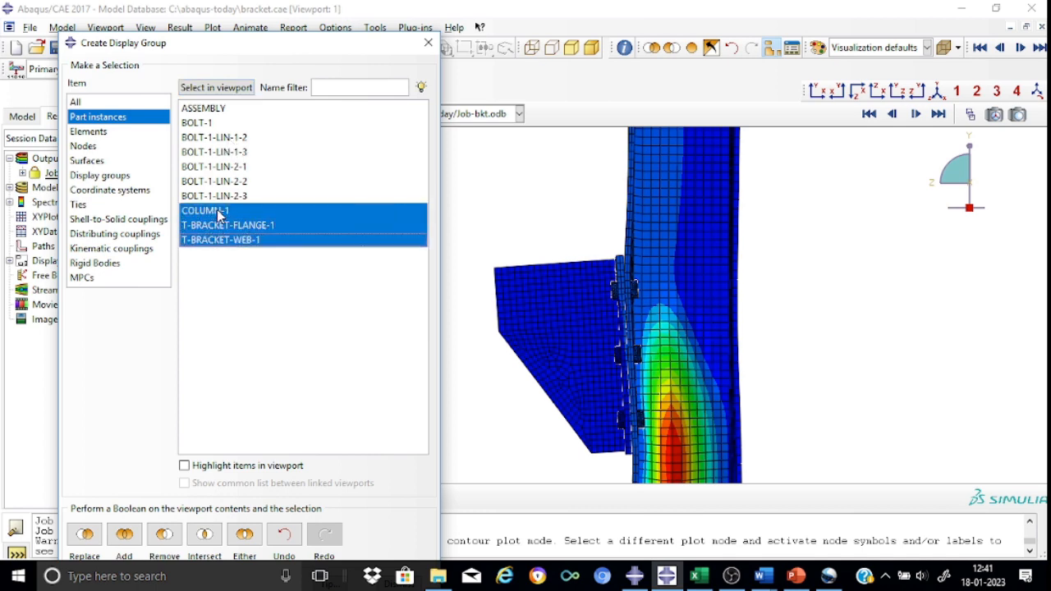
pyautogui.click(164, 535)
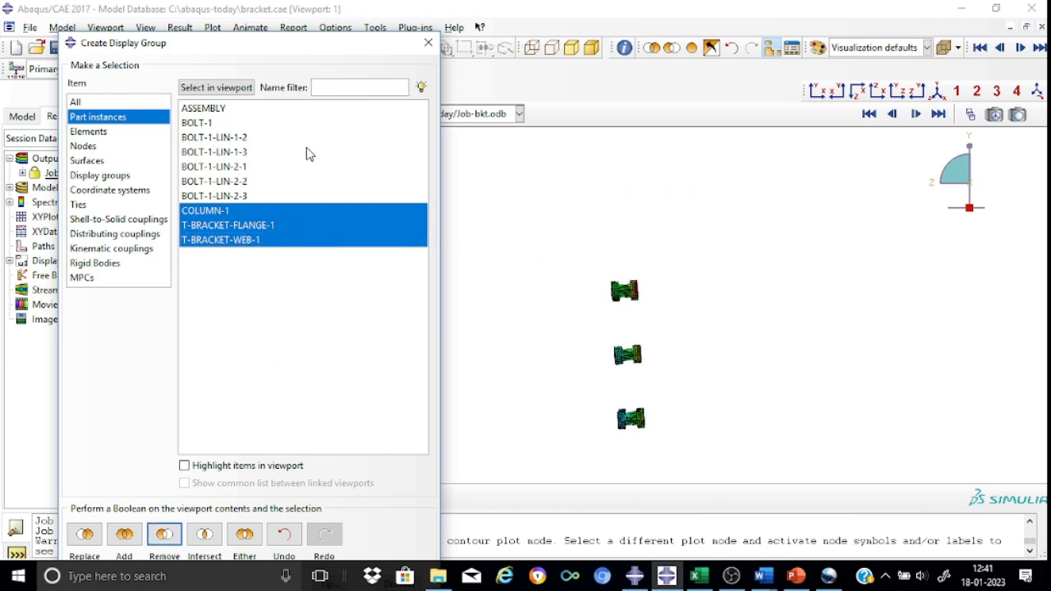
pyautogui.click(428, 43)
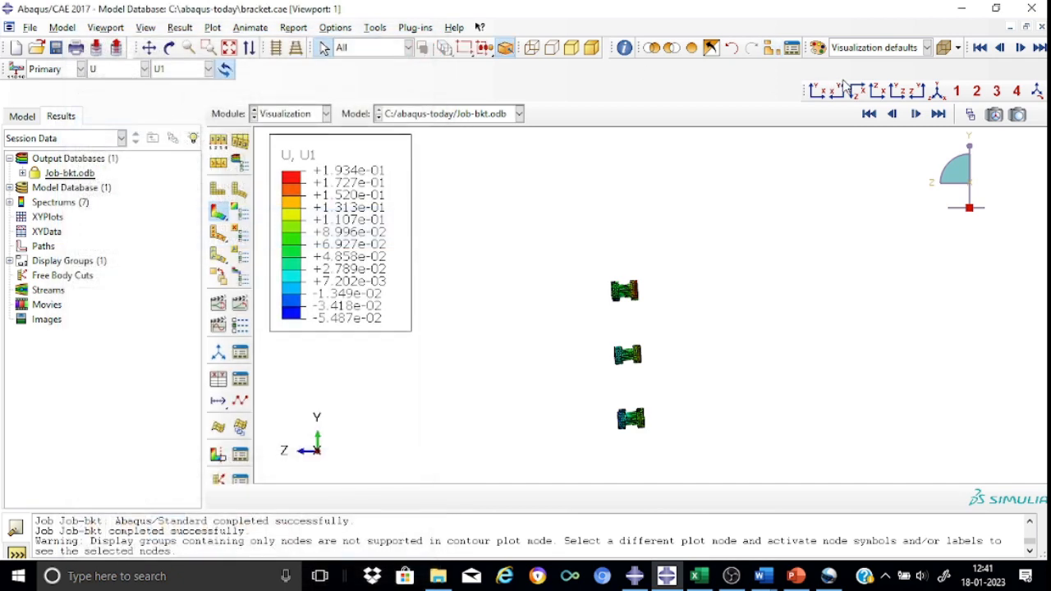
pyautogui.click(937, 91)
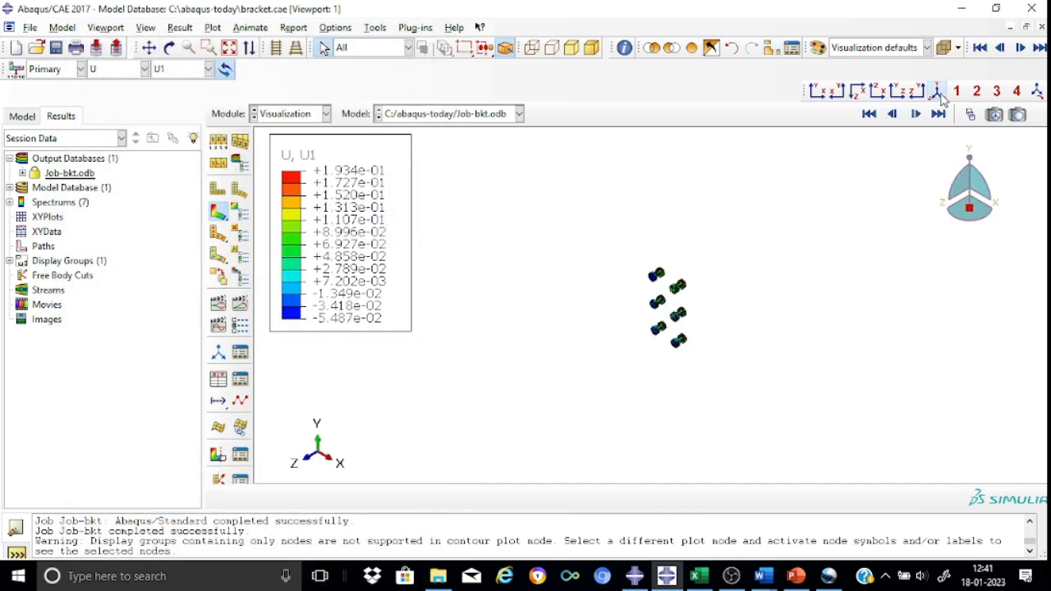
pyautogui.scroll(1, 708, 304)
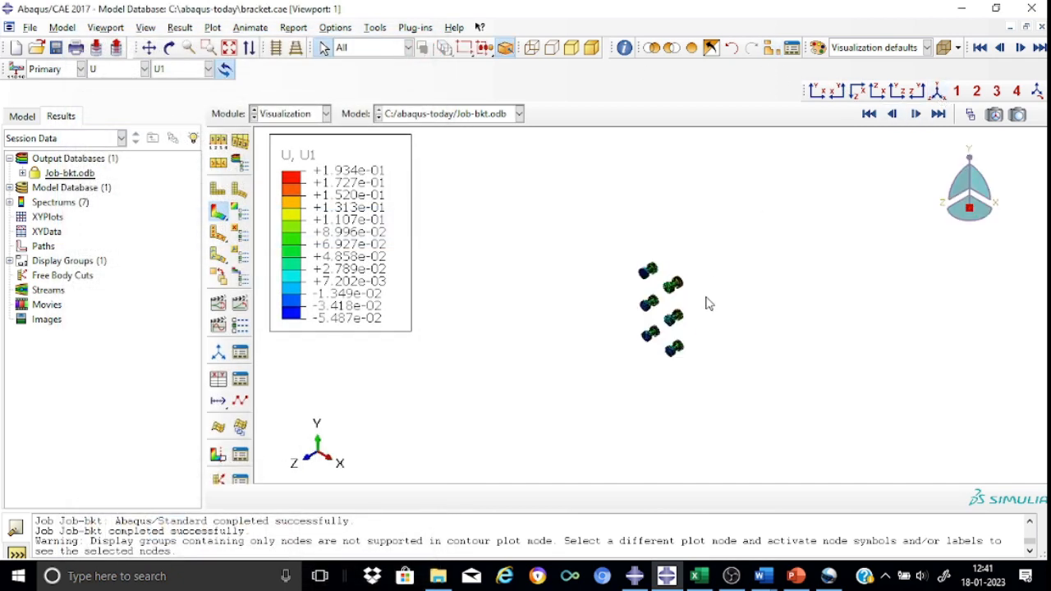
pyautogui.scroll(4, 708, 304)
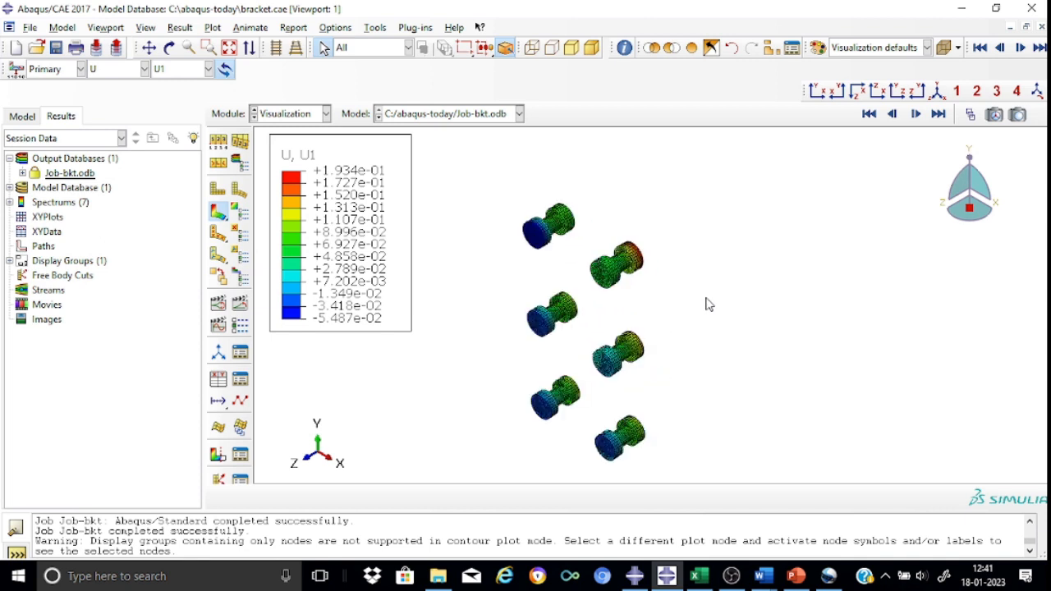
# - Remove BOLT-1-LIN-1-2, BOLT-1-LIN-1-3, BOLT-1-LIN-2-1, BOLT-1-LIN-2-2 and BOLT-1-LIN-2-3 from the displayed model, leaving only BOLT-1
pyautogui.scroll(1, 709, 308)
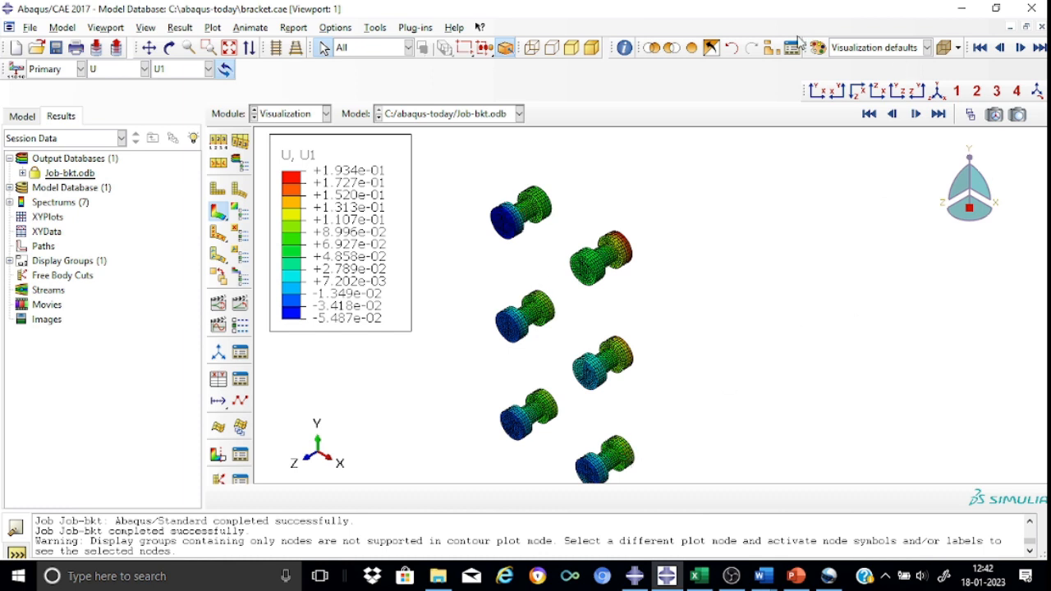
pyautogui.click(773, 47)
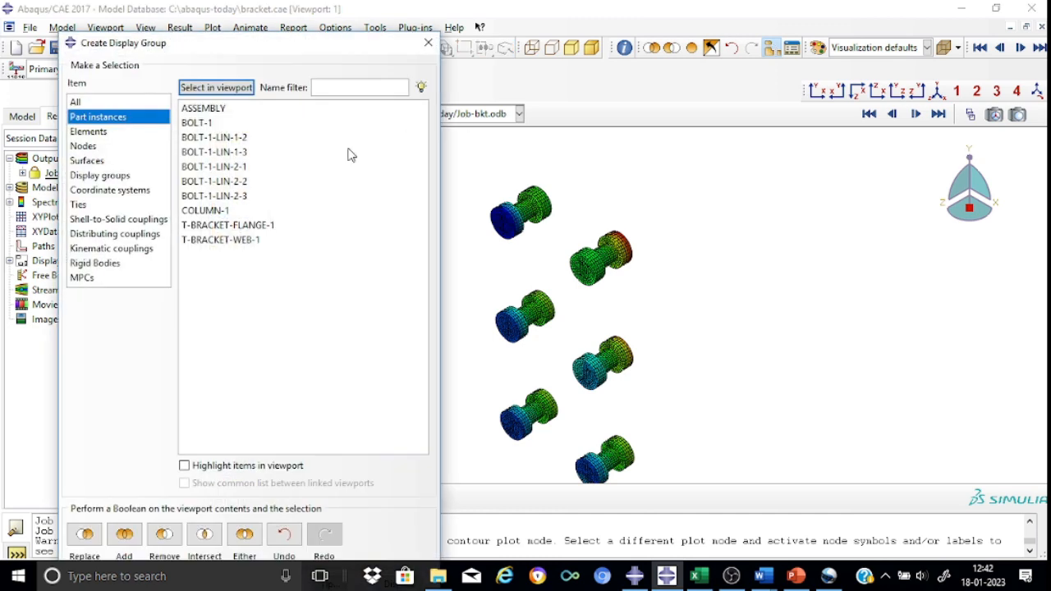
pyautogui.click(213, 138)
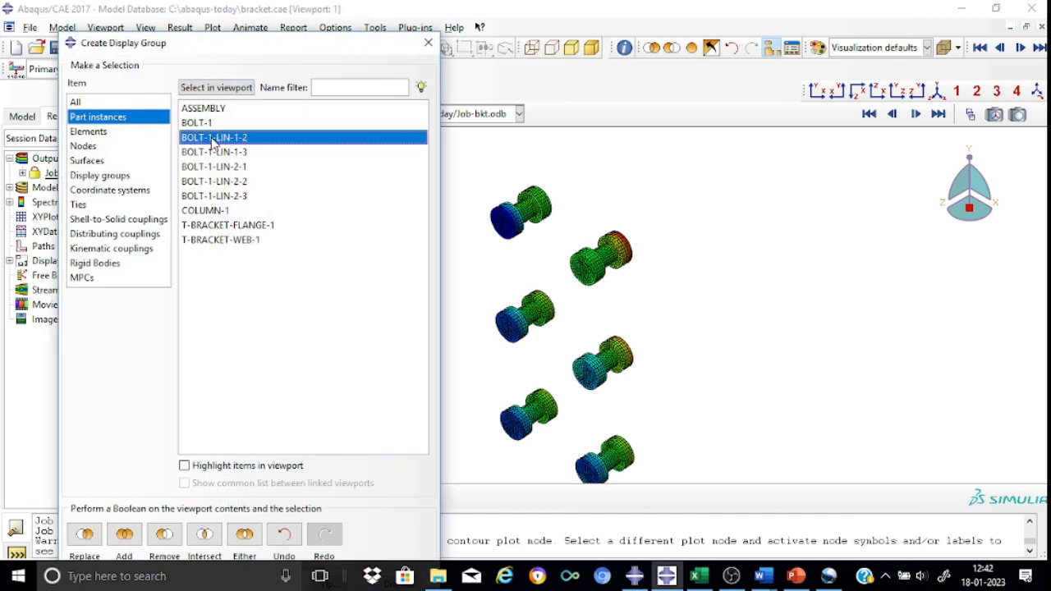
pyautogui.hotkey('shift', 'Down')
pyautogui.hotkey('shift', 'Down')
pyautogui.hotkey('shift', 'Down')
pyautogui.hotkey('shift', 'Down')
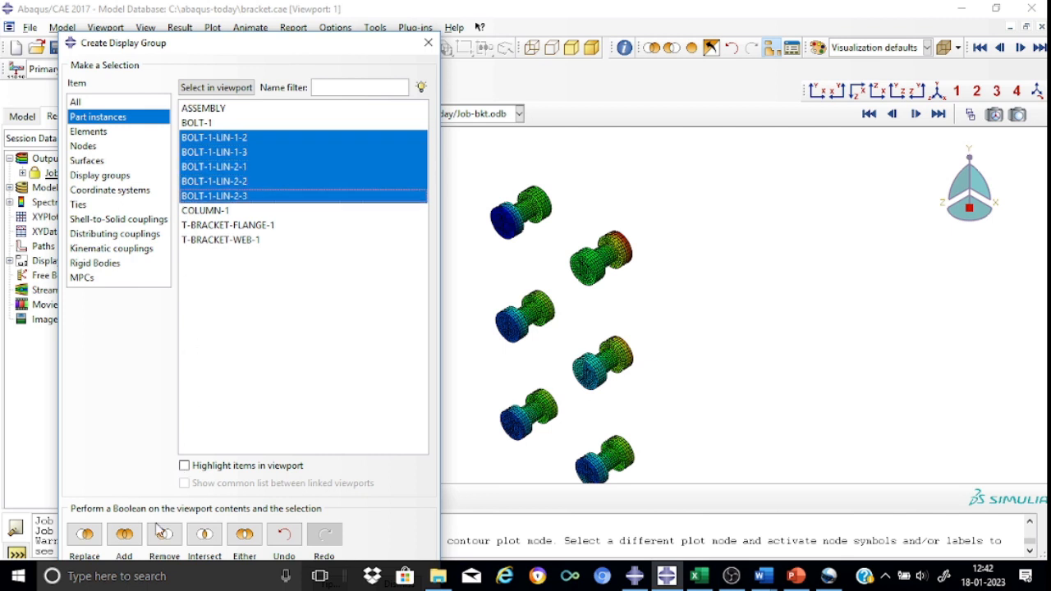
pyautogui.click(161, 544)
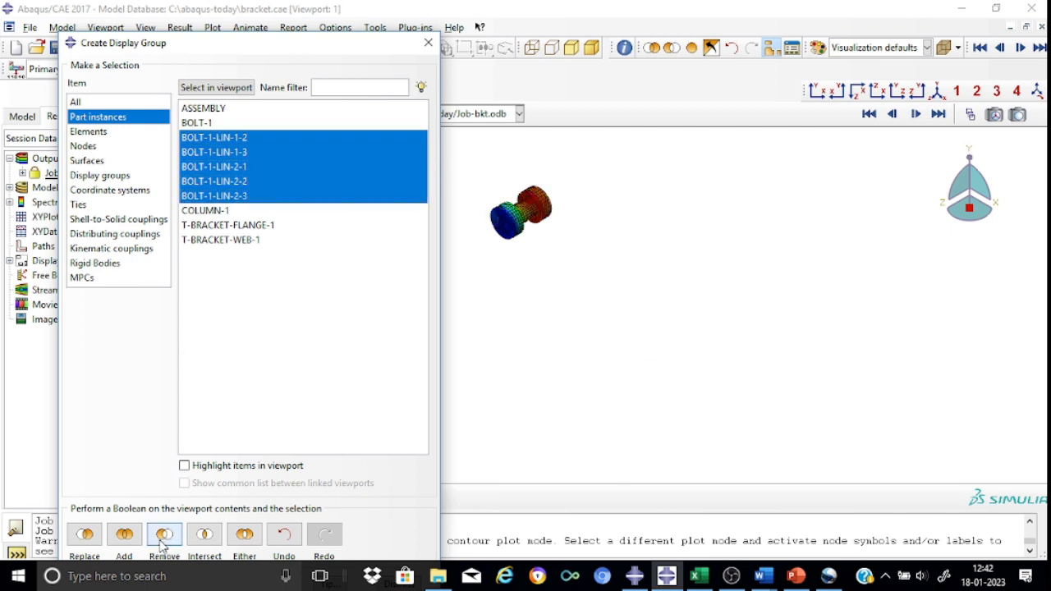
pyautogui.click(428, 42)
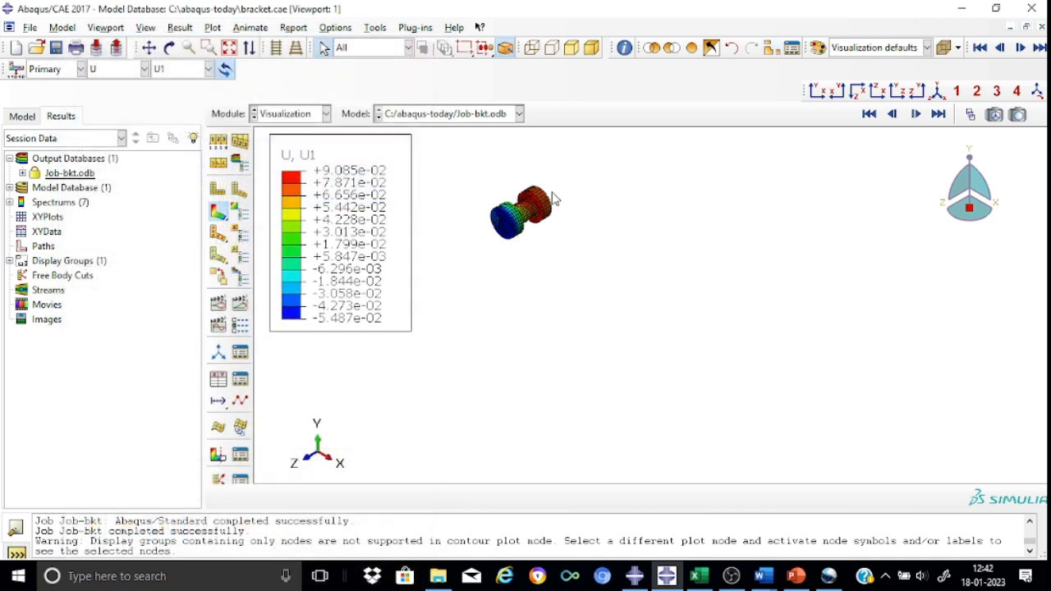
# - Activate the Z-Plane view cut on BOLT-1 to show its section forces and moments, and translate the cut to position 143.424
pyautogui.click(148, 47)
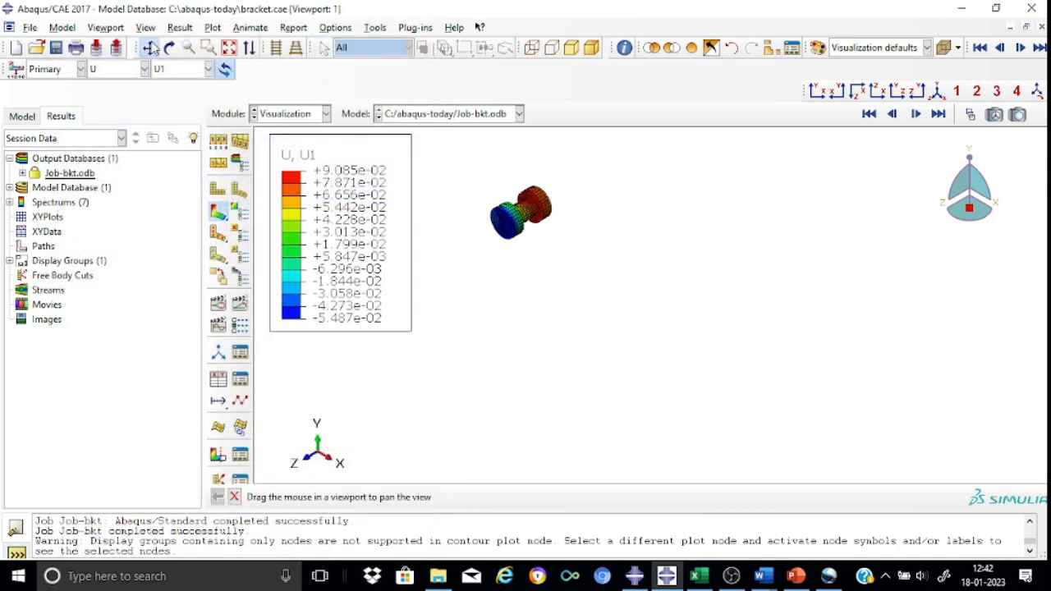
pyautogui.moveTo(506, 244); pyautogui.dragTo(645, 361)
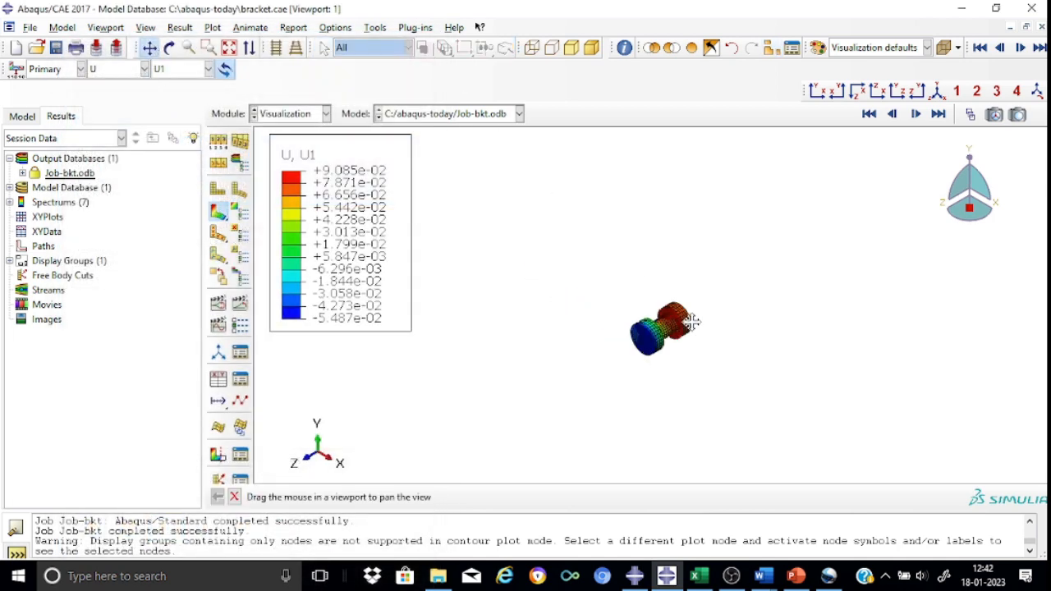
pyautogui.scroll(-5, 669, 305)
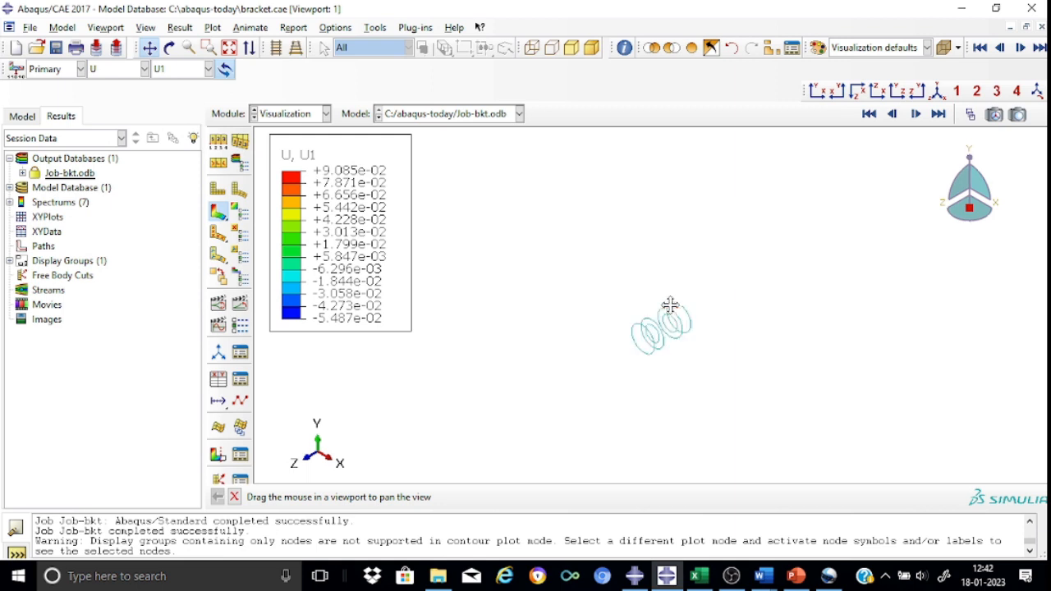
pyautogui.scroll(-2, 675, 306)
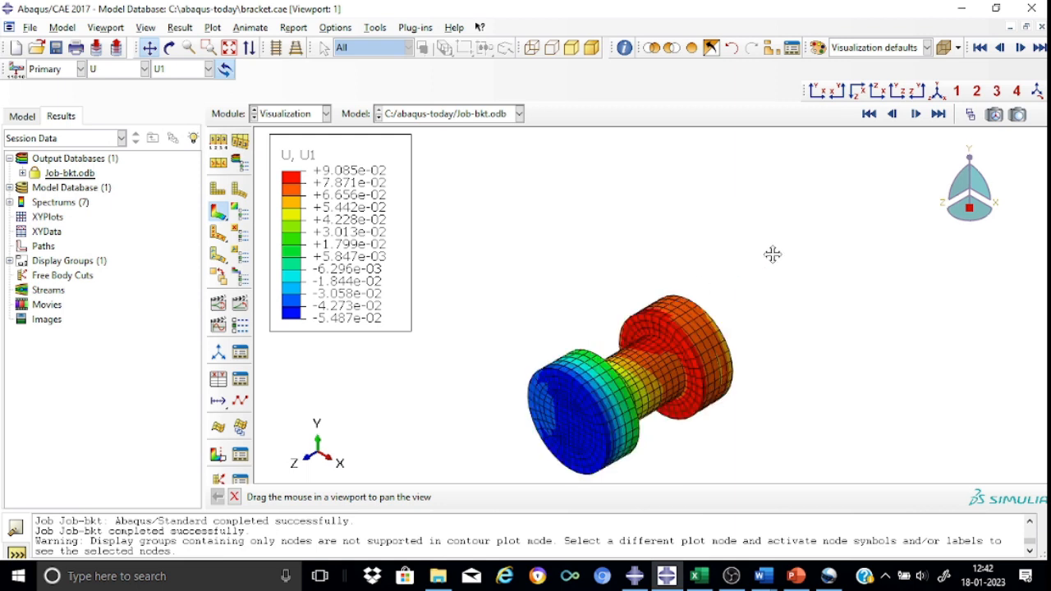
pyautogui.moveTo(774, 243); pyautogui.dragTo(819, 193)
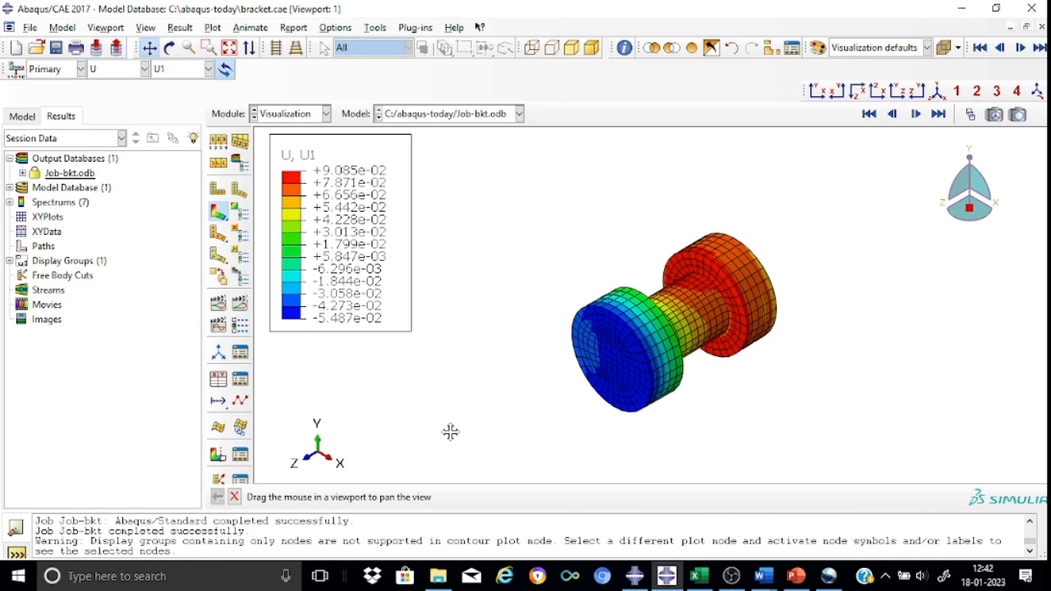
pyautogui.click(240, 458)
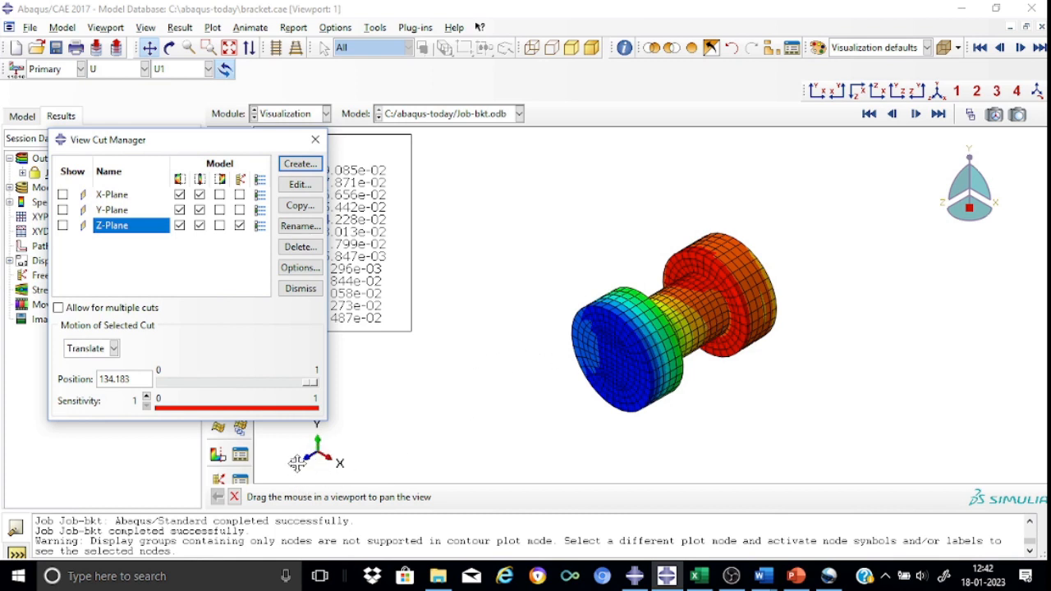
pyautogui.click(62, 225)
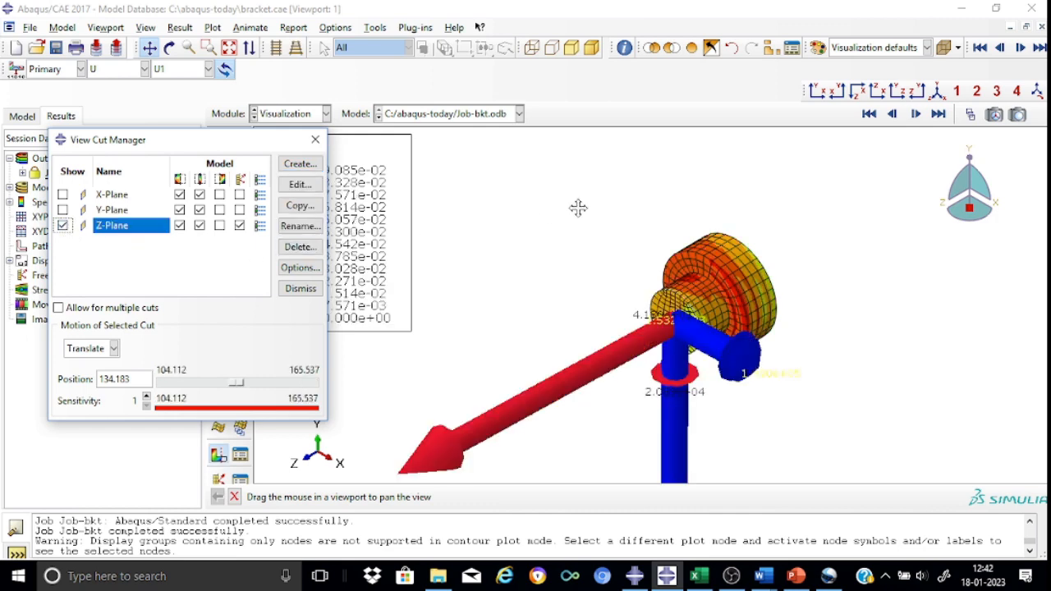
pyautogui.scroll(3, 578, 207)
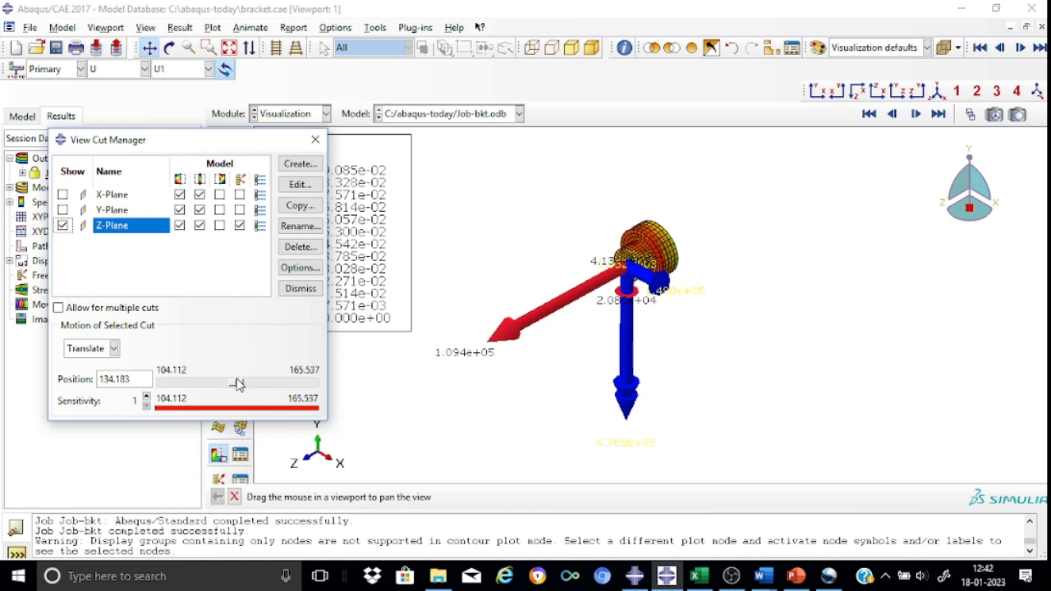
pyautogui.moveTo(237, 385)
pyautogui.mouseDown()
pyautogui.moveTo(277, 385)
pyautogui.moveTo(230, 386)
pyautogui.moveTo(253, 386)
pyautogui.mouseUp()
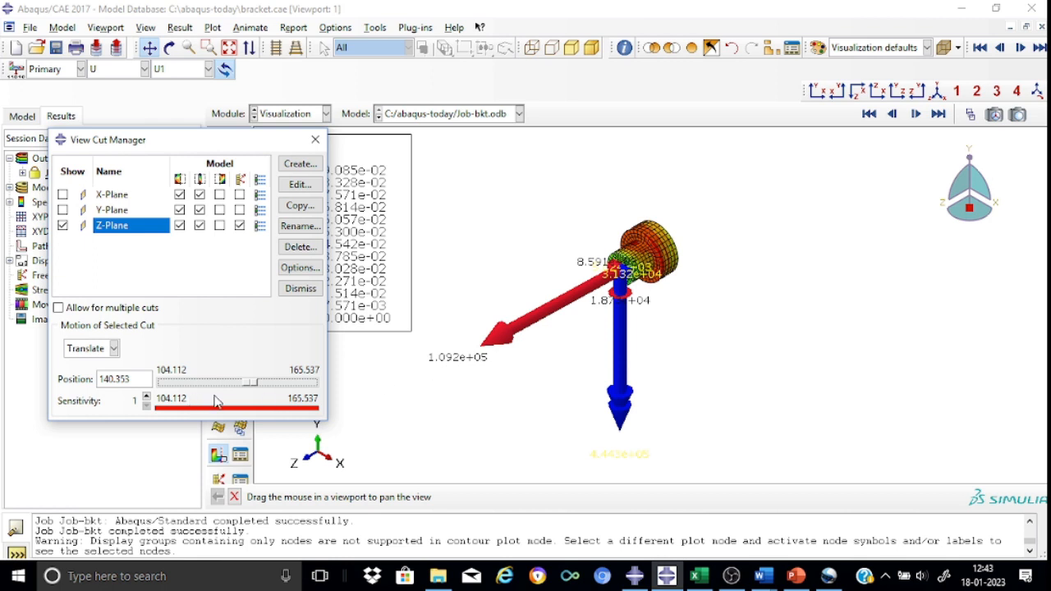
pyautogui.moveTo(251, 386)
pyautogui.mouseDown()
pyautogui.moveTo(266, 386)
pyautogui.moveTo(191, 393)
pyautogui.moveTo(279, 394)
pyautogui.moveTo(259, 392)
pyautogui.mouseUp()
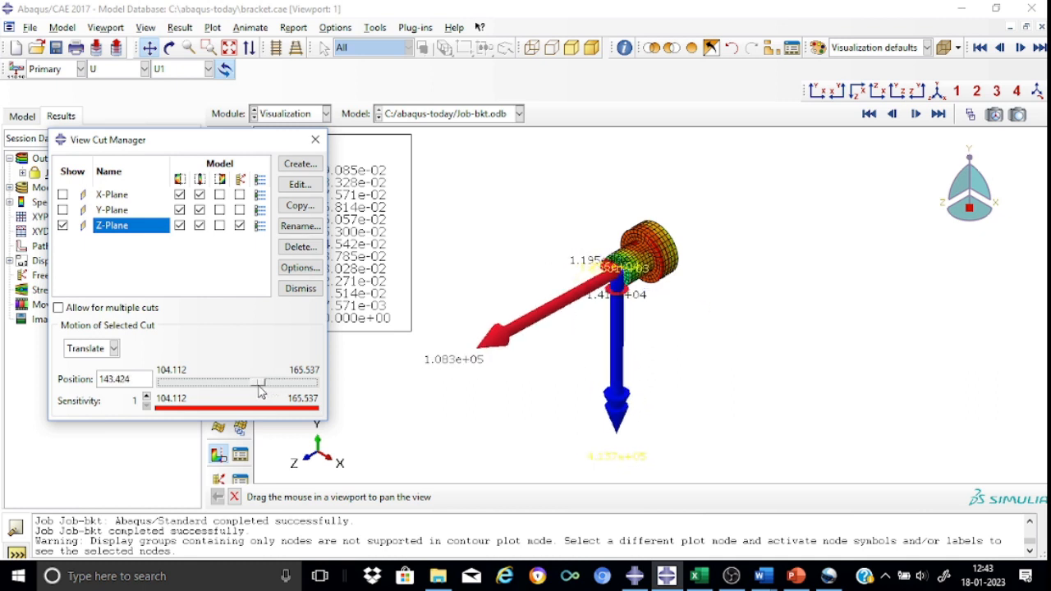
# - Check in the Frame Selector that the bolt's section forces are shown for frame 12 of Step-bkt
pyautogui.click(972, 116)
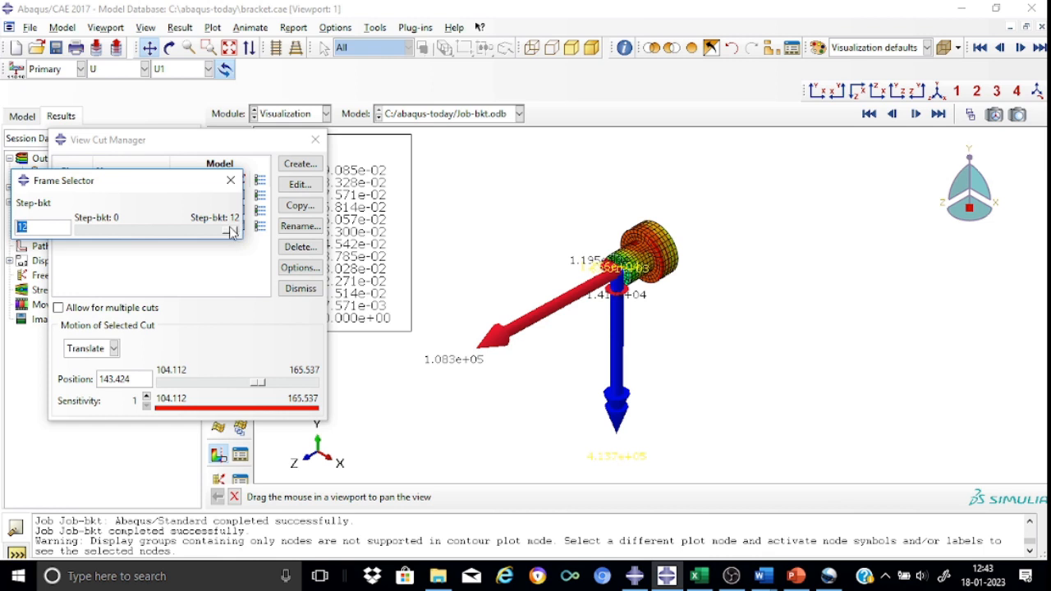
pyautogui.moveTo(232, 232)
pyautogui.mouseDown()
pyautogui.moveTo(108, 233)
pyautogui.moveTo(243, 233)
pyautogui.mouseUp()
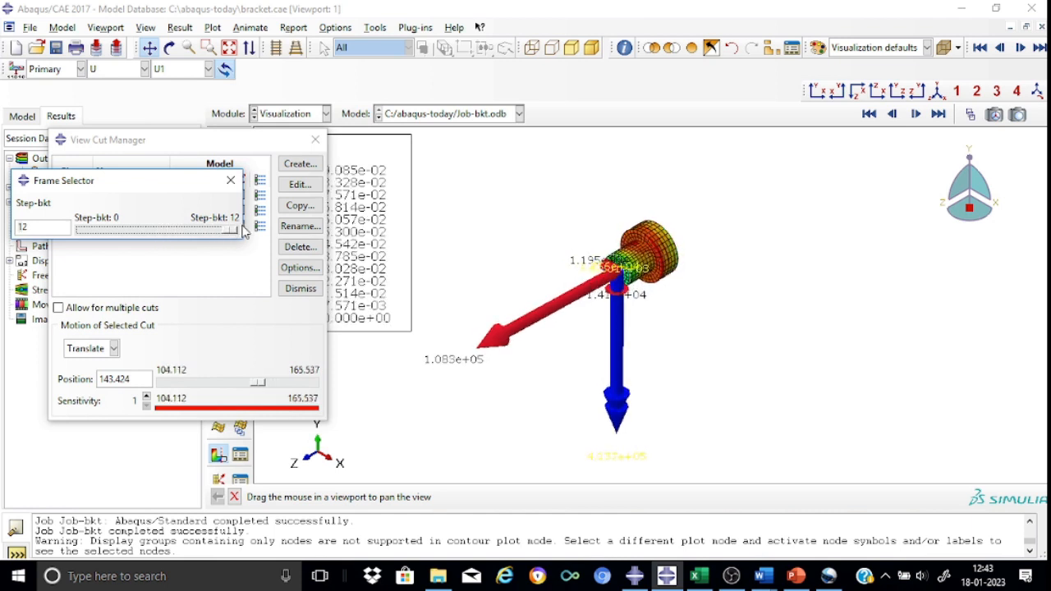
pyautogui.click(232, 182)
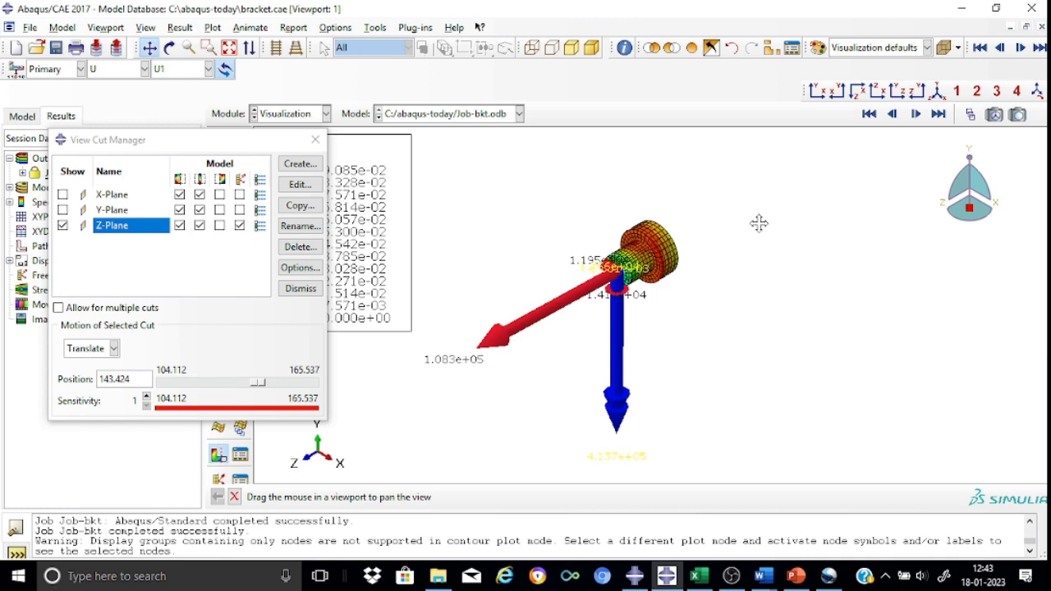
# - Add BOLT-1-LIN-2-3 to the displayed model and remove BOLT-1 from it
pyautogui.click(772, 47)
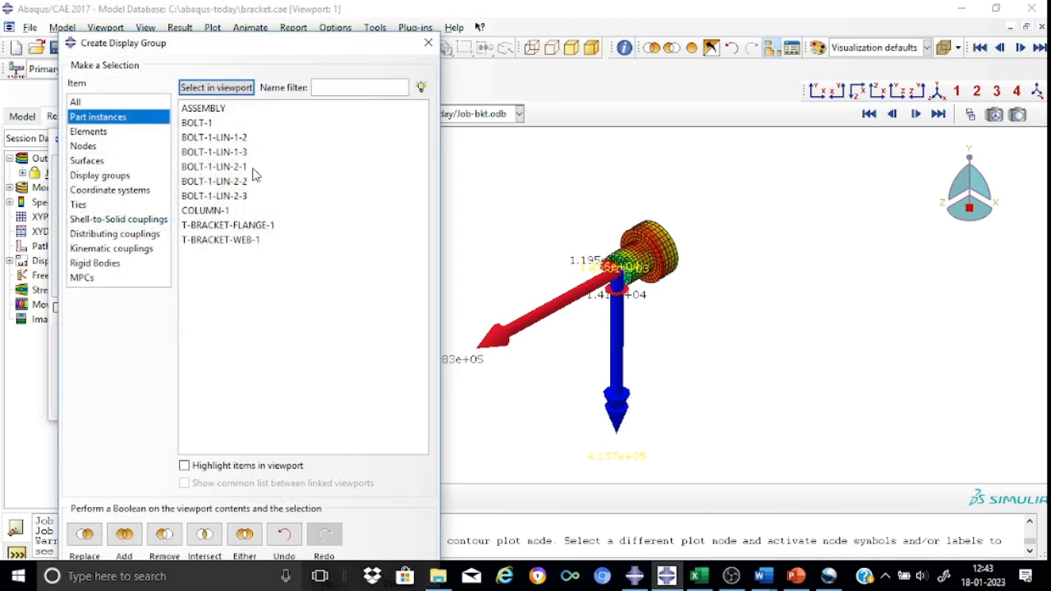
pyautogui.click(241, 197)
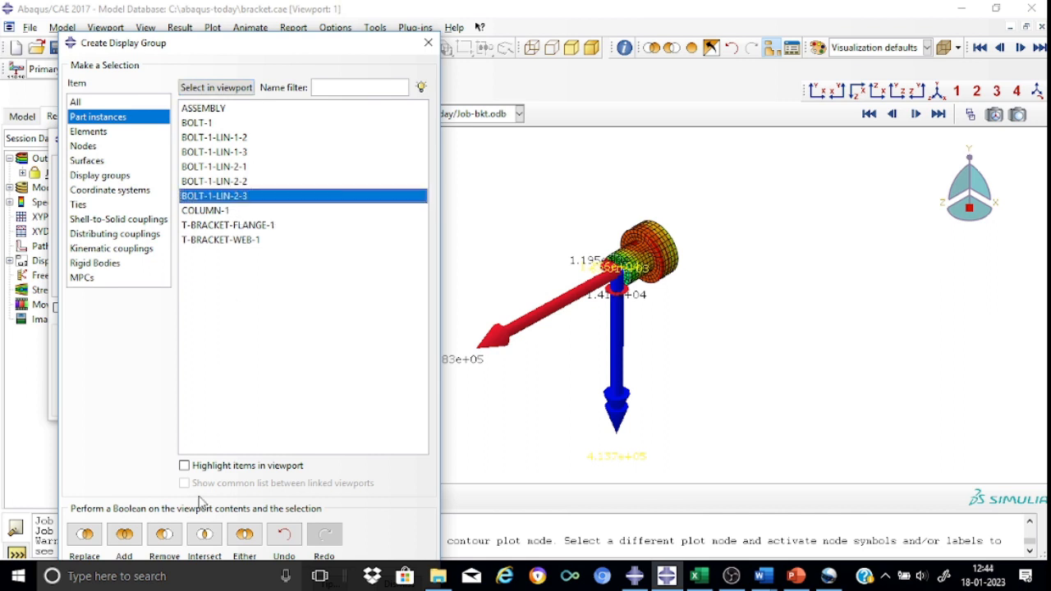
pyautogui.click(125, 538)
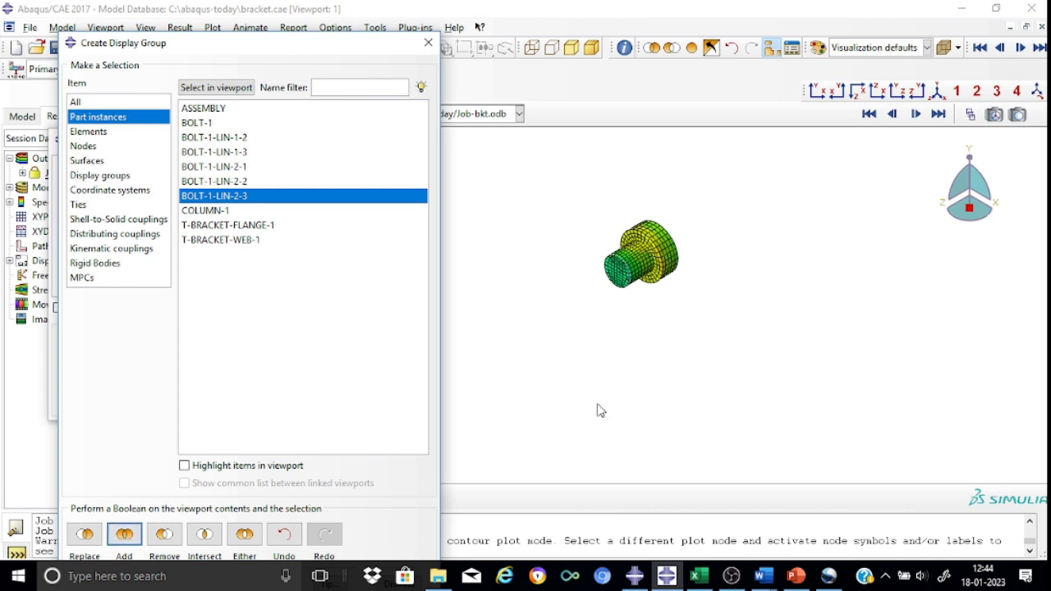
pyautogui.click(201, 127)
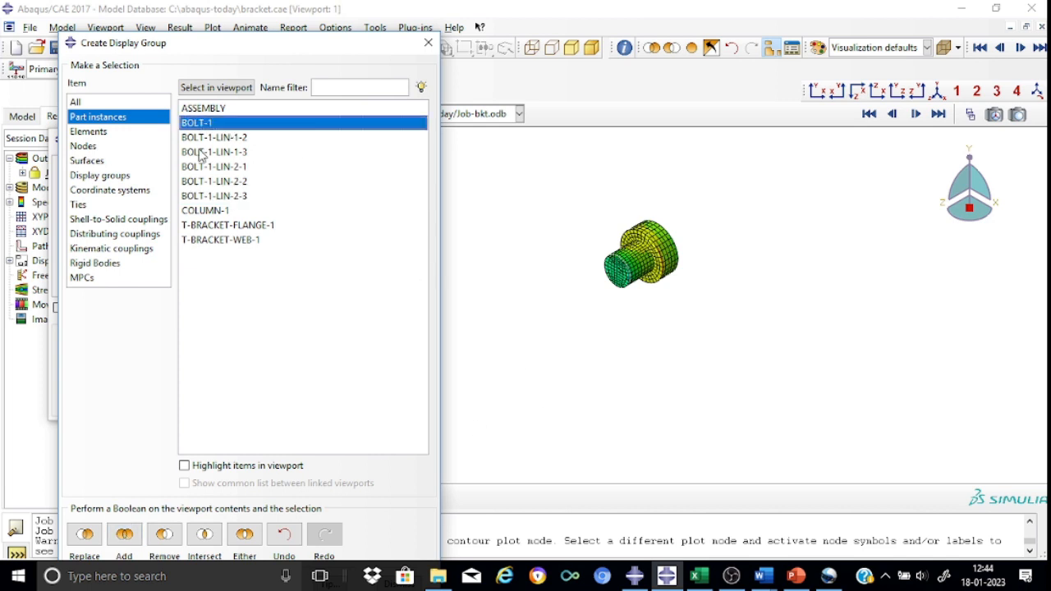
pyautogui.click(132, 532)
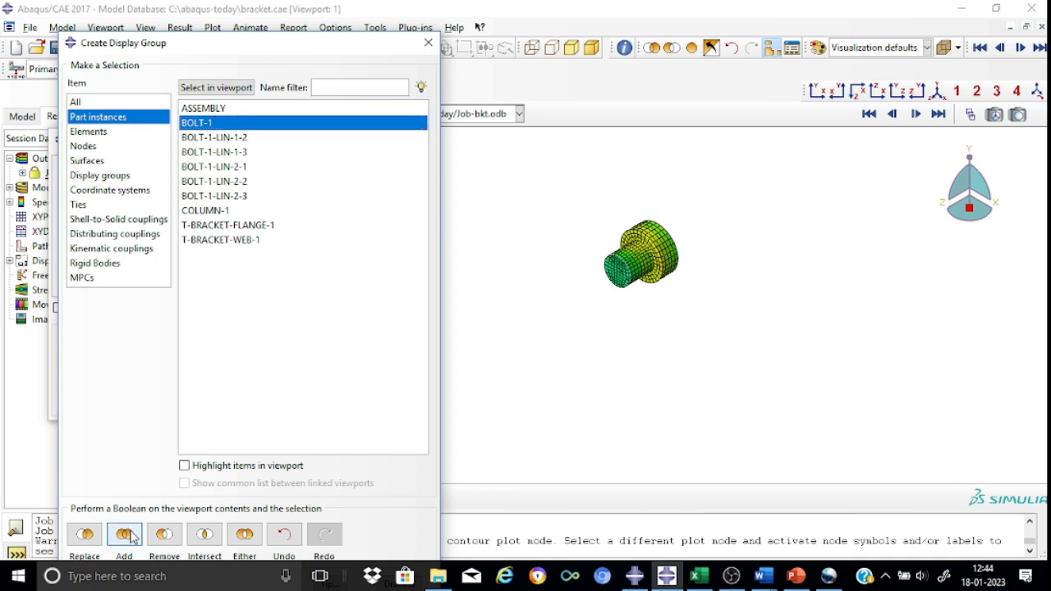
pyautogui.click(230, 197)
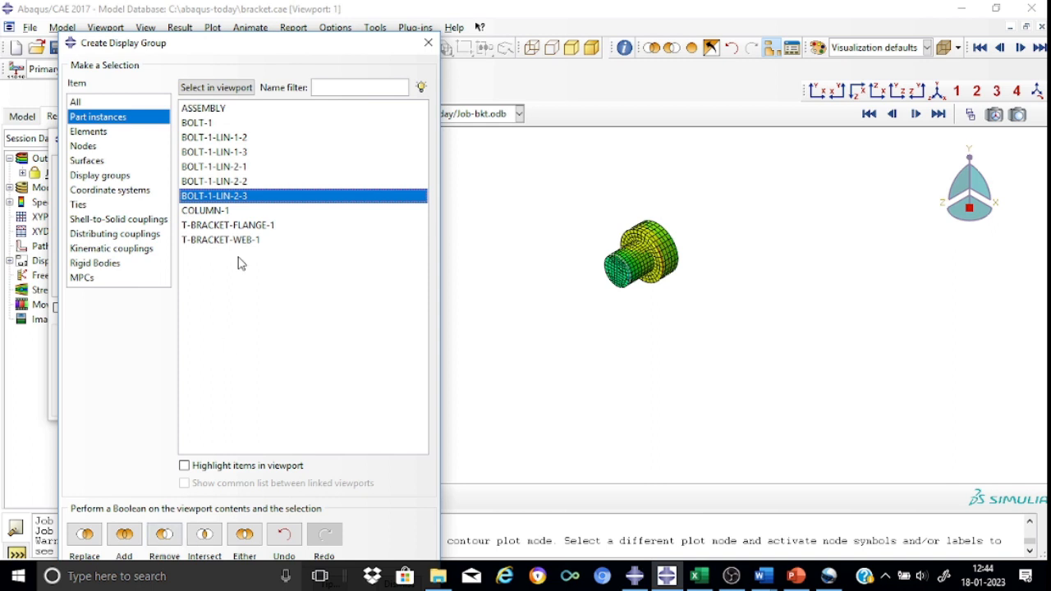
pyautogui.click(201, 123)
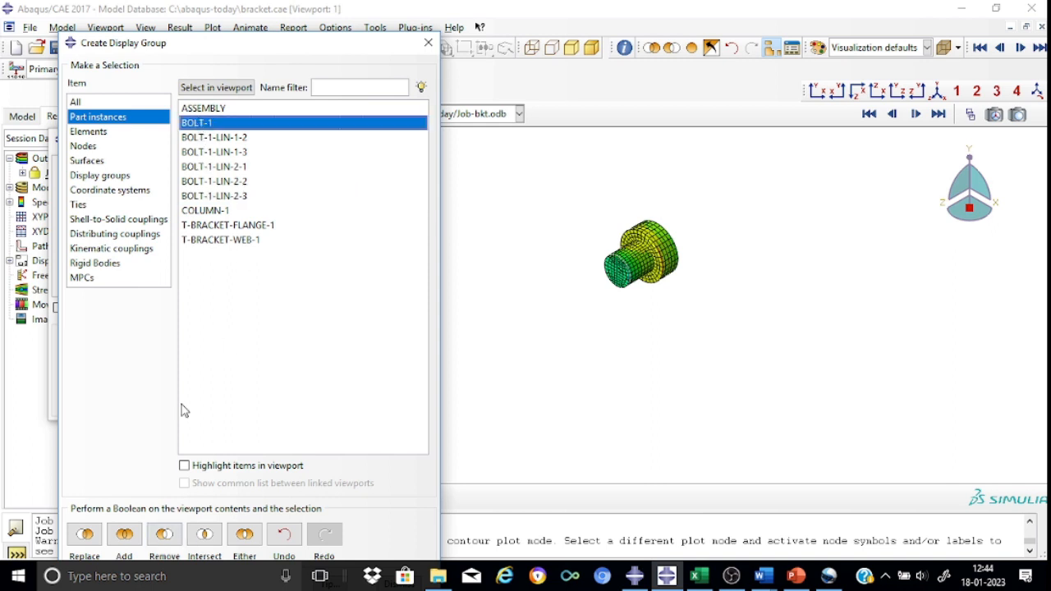
pyautogui.click(167, 540)
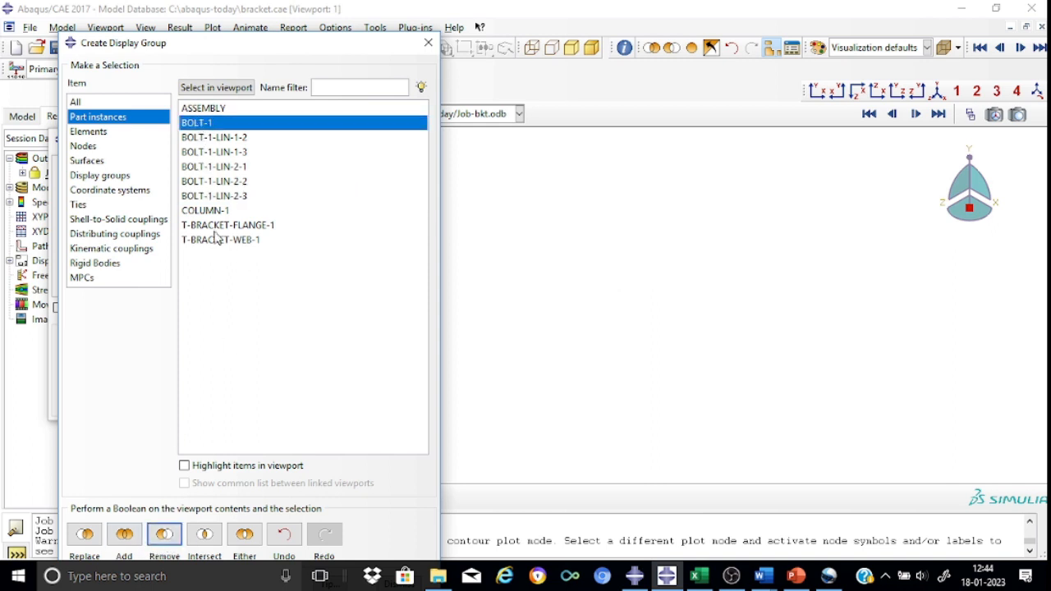
pyautogui.click(234, 197)
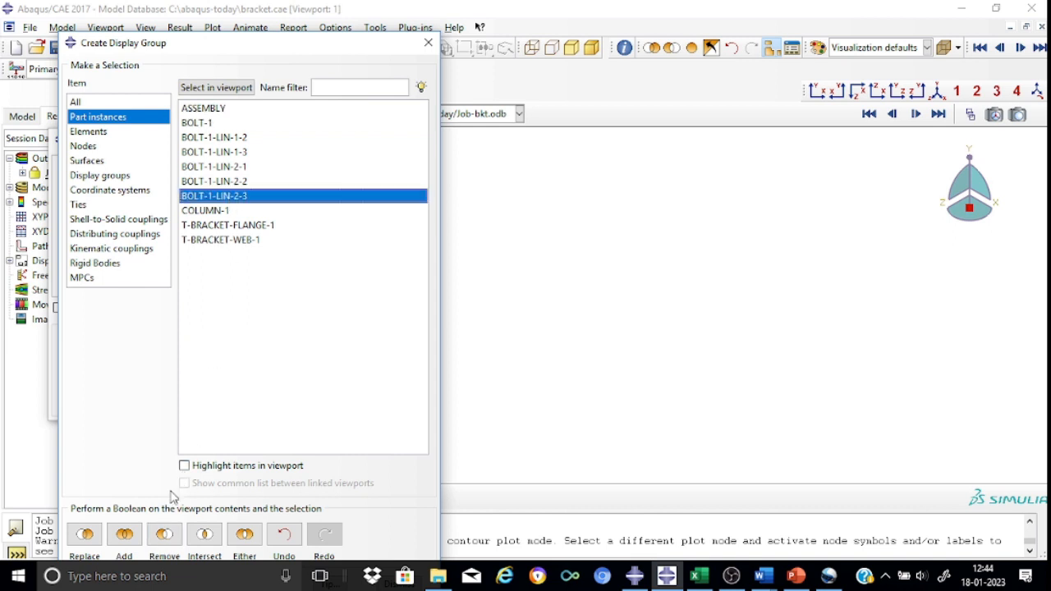
pyautogui.click(124, 536)
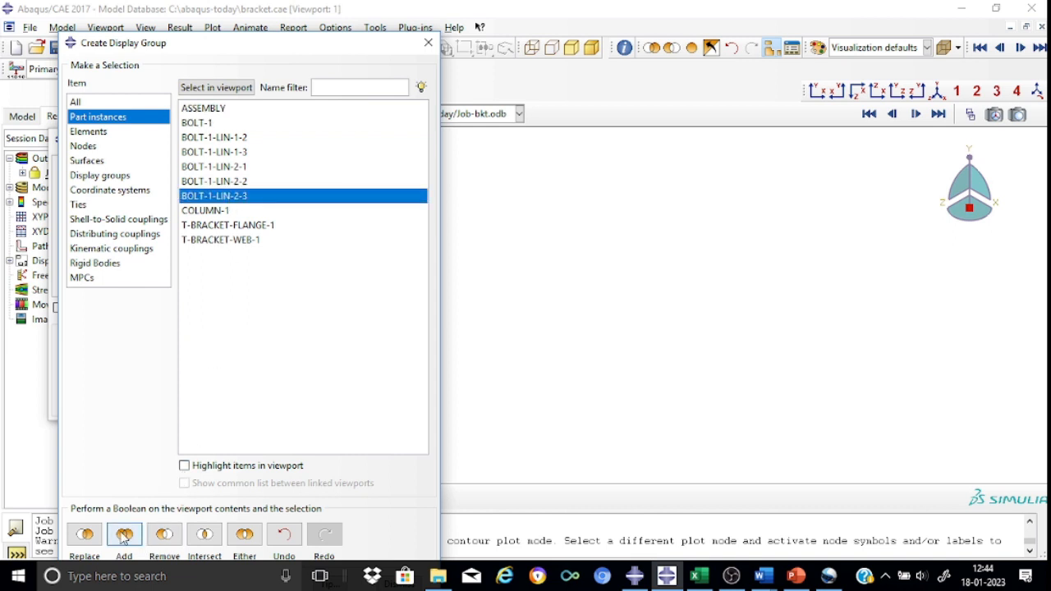
pyautogui.click(428, 43)
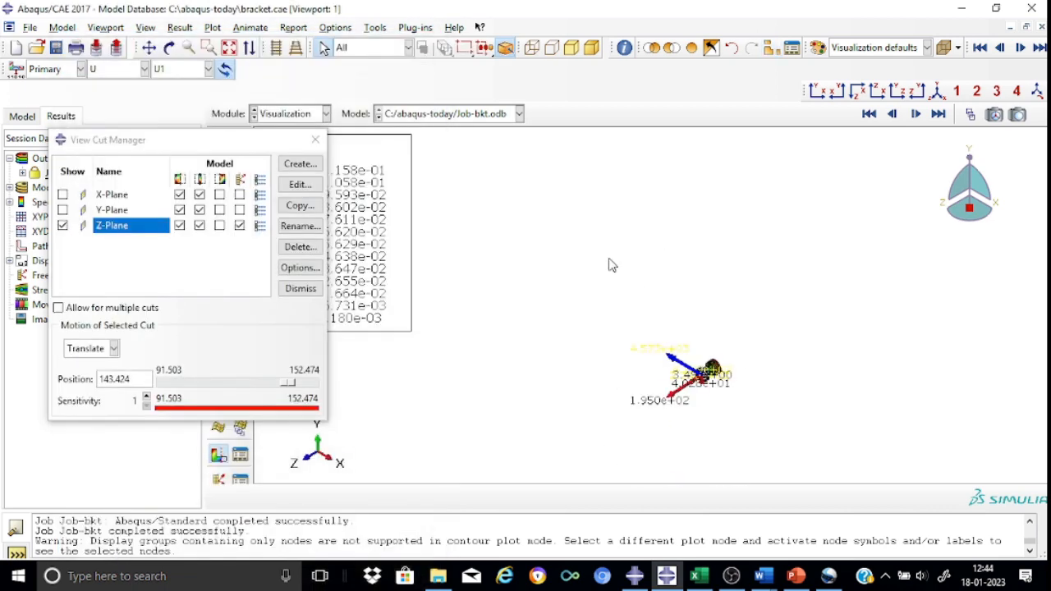
# - Translate the Z-Plane cut along BOLT-1-LIN-2-3 to position 131.134 and on to 122.598 to examine its section forces, and close the View Cut Manager
pyautogui.click(149, 48)
pyautogui.moveTo(621, 387)
pyautogui.mouseDown()
pyautogui.moveTo(607, 284)
pyautogui.moveTo(653, 263)
pyautogui.mouseUp()
pyautogui.scroll(6, 653, 263)
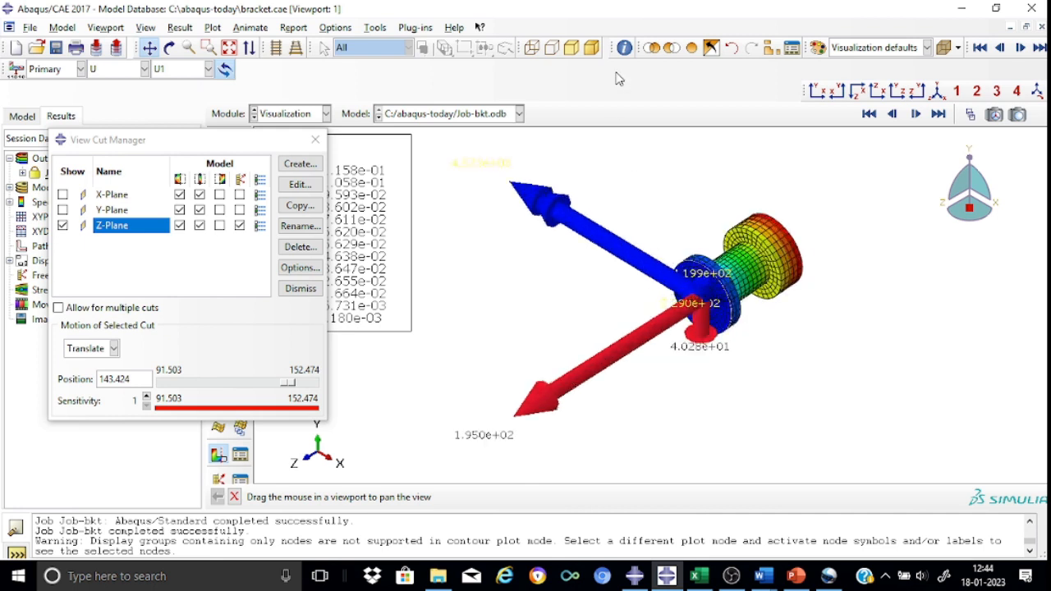
pyautogui.moveTo(290, 388); pyautogui.dragTo(258, 389)
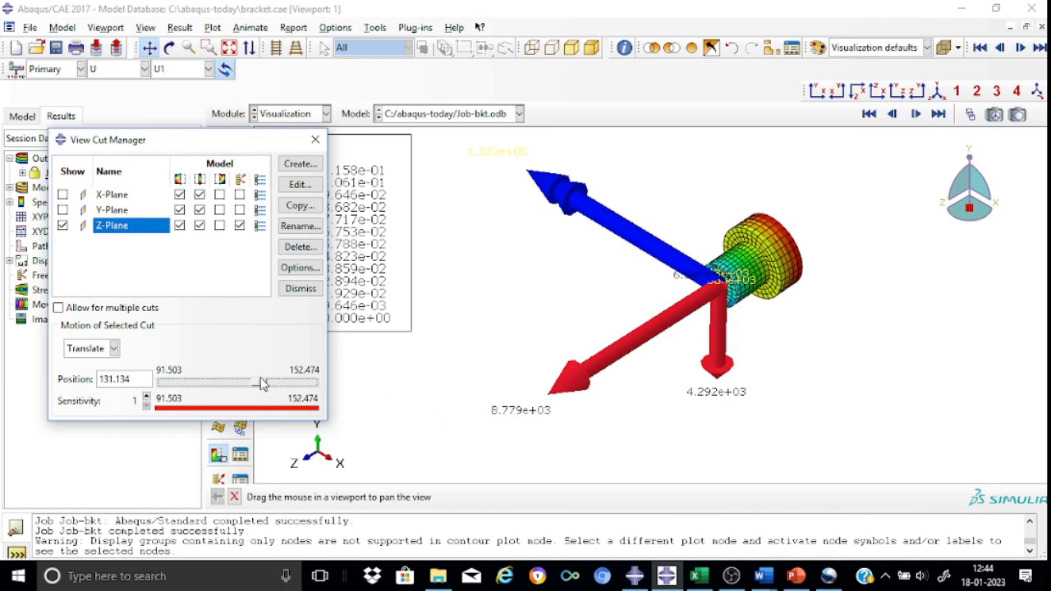
pyautogui.moveTo(260, 383)
pyautogui.mouseDown()
pyautogui.moveTo(249, 384)
pyautogui.moveTo(271, 386)
pyautogui.moveTo(241, 388)
pyautogui.mouseUp()
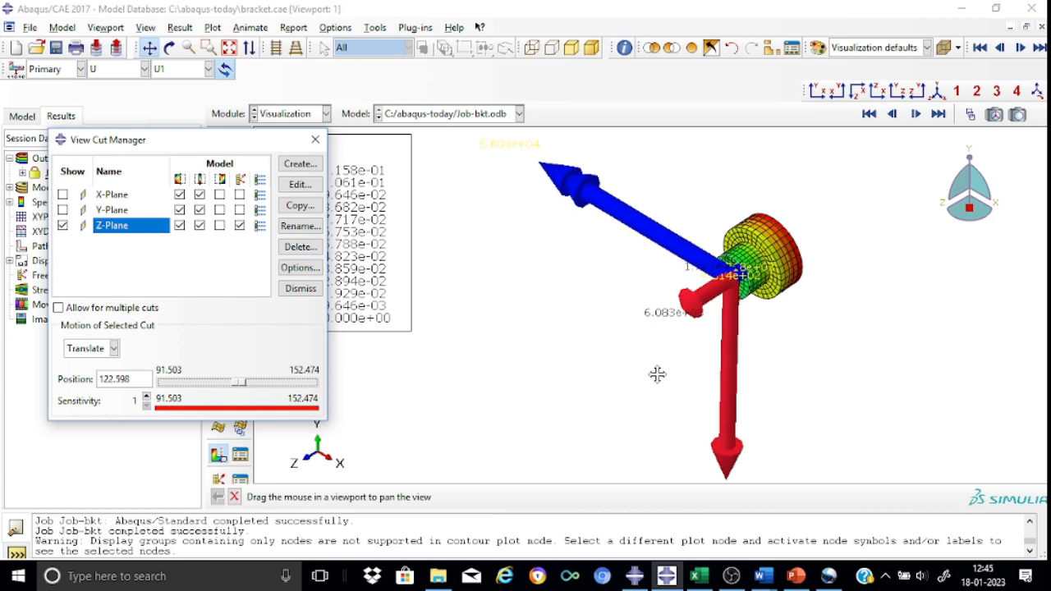
pyautogui.click(315, 143)
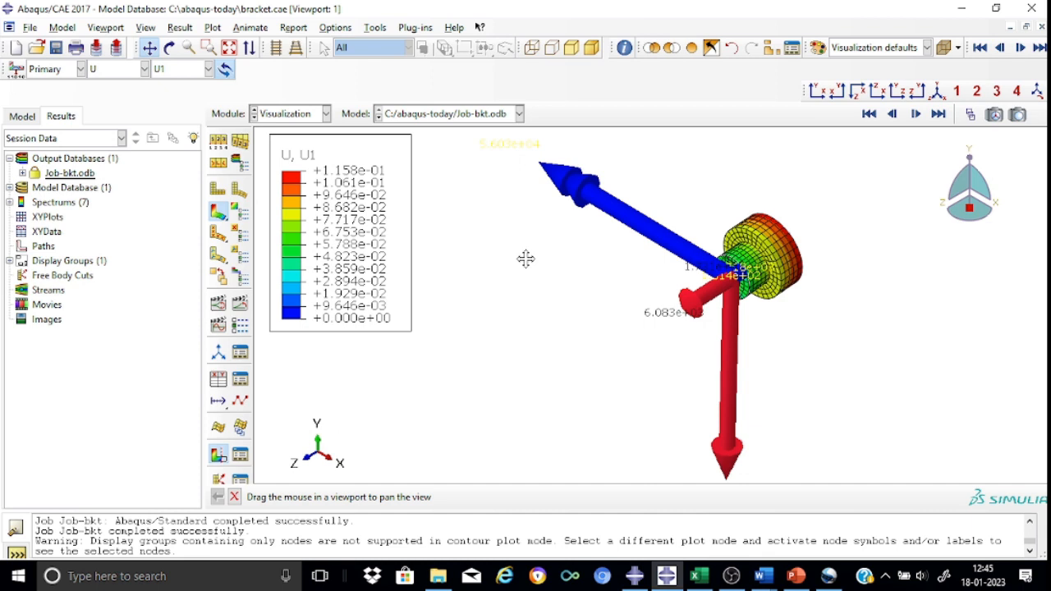